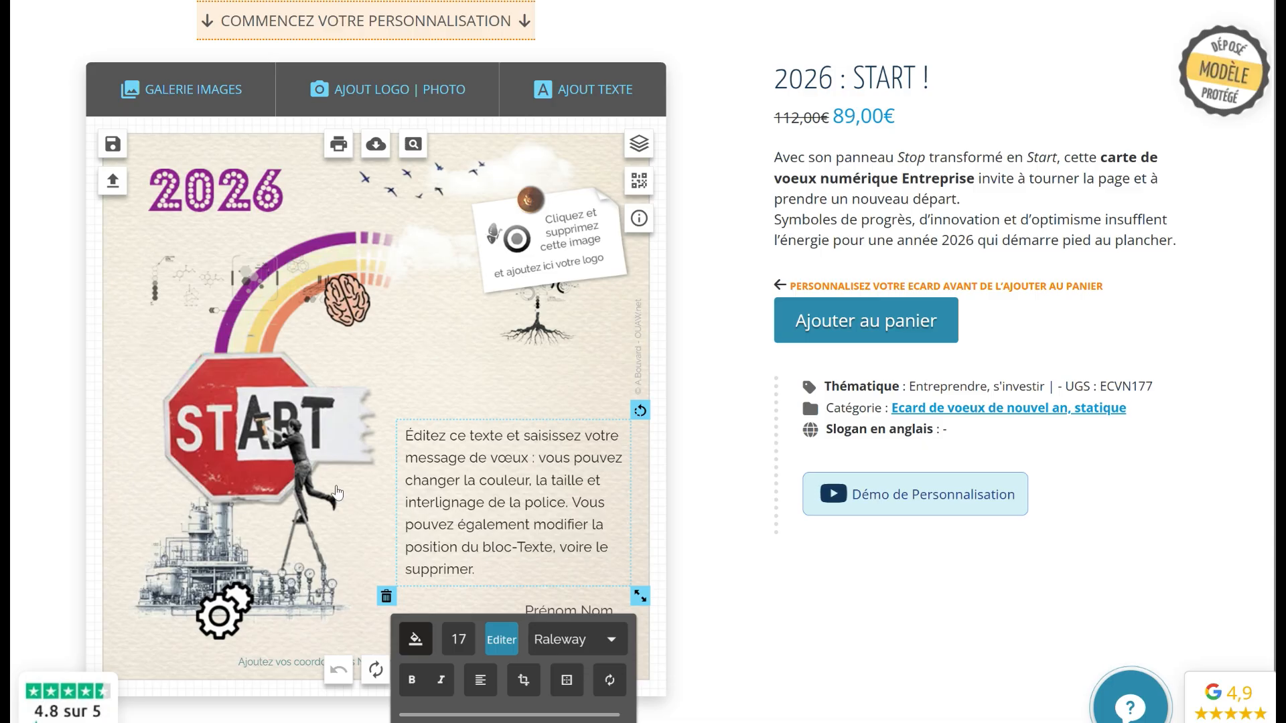
Delete the placeholder logo image from the pinned note at the card's top-right
{"action": "left_click", "coordinate": [561, 255]}
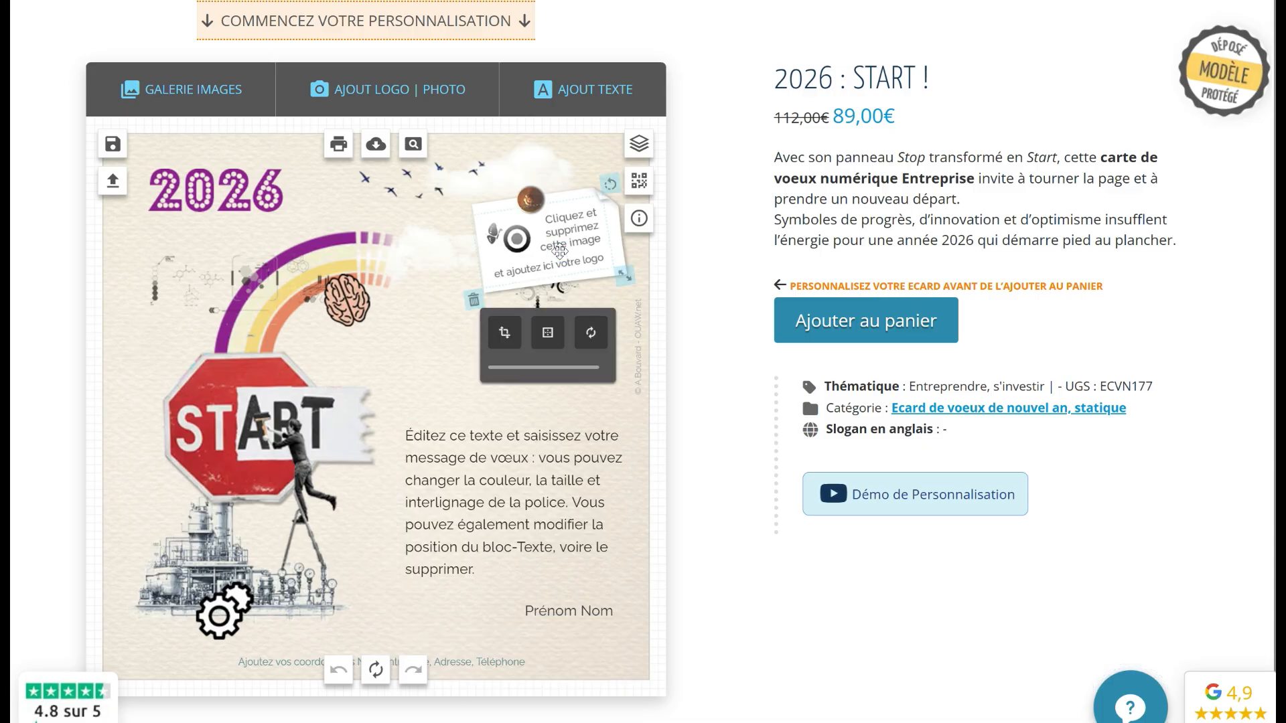
{"action": "left_click", "coordinate": [492, 463]}
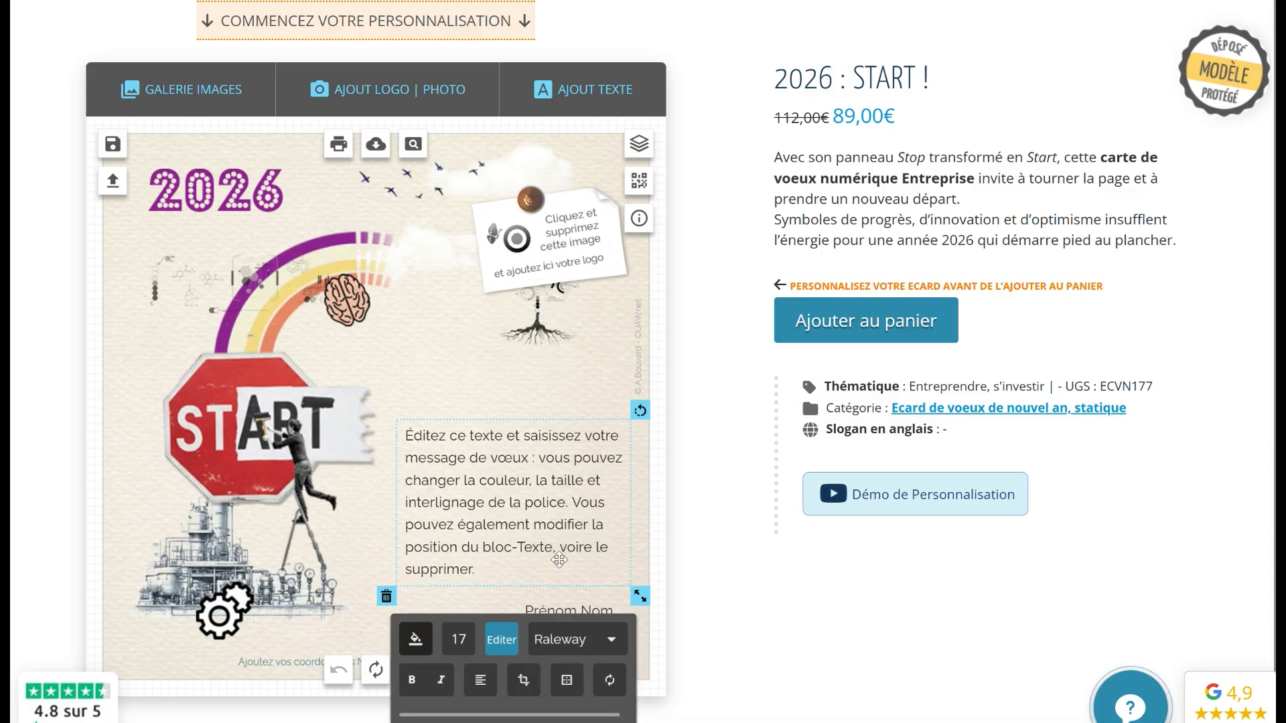
{"action": "left_click", "coordinate": [569, 611]}
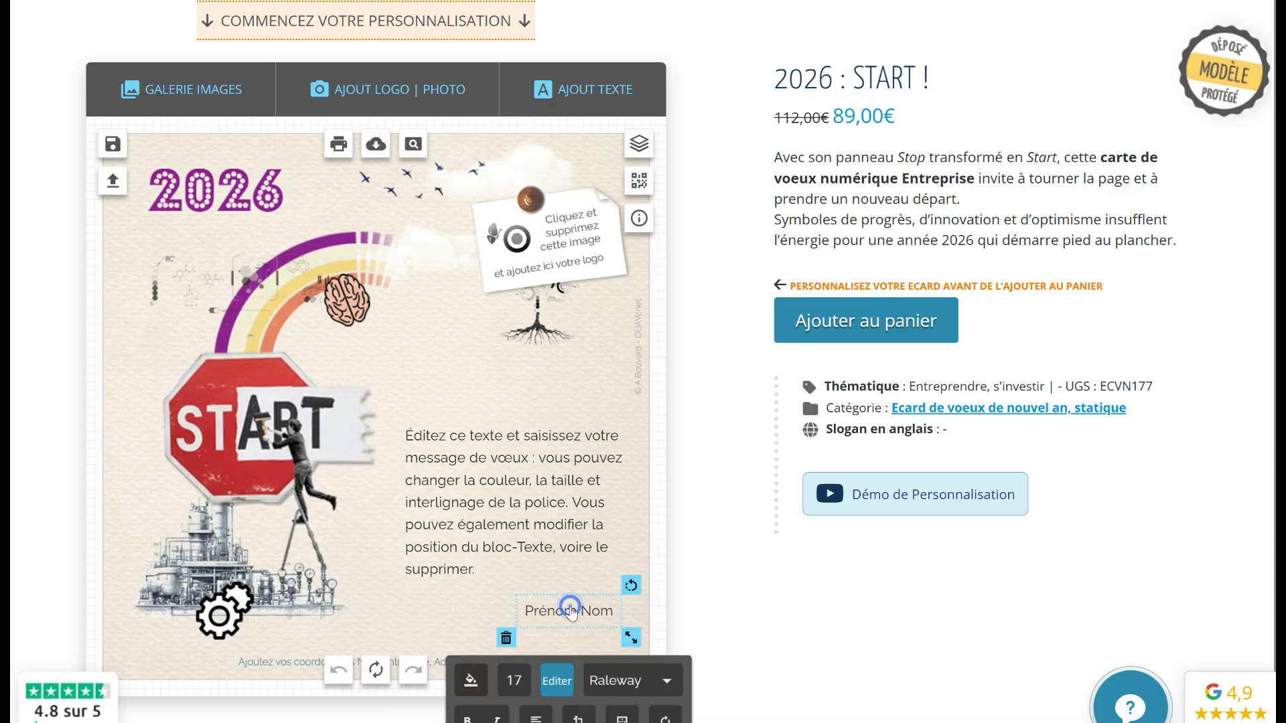
{"action": "left_click", "coordinate": [269, 659]}
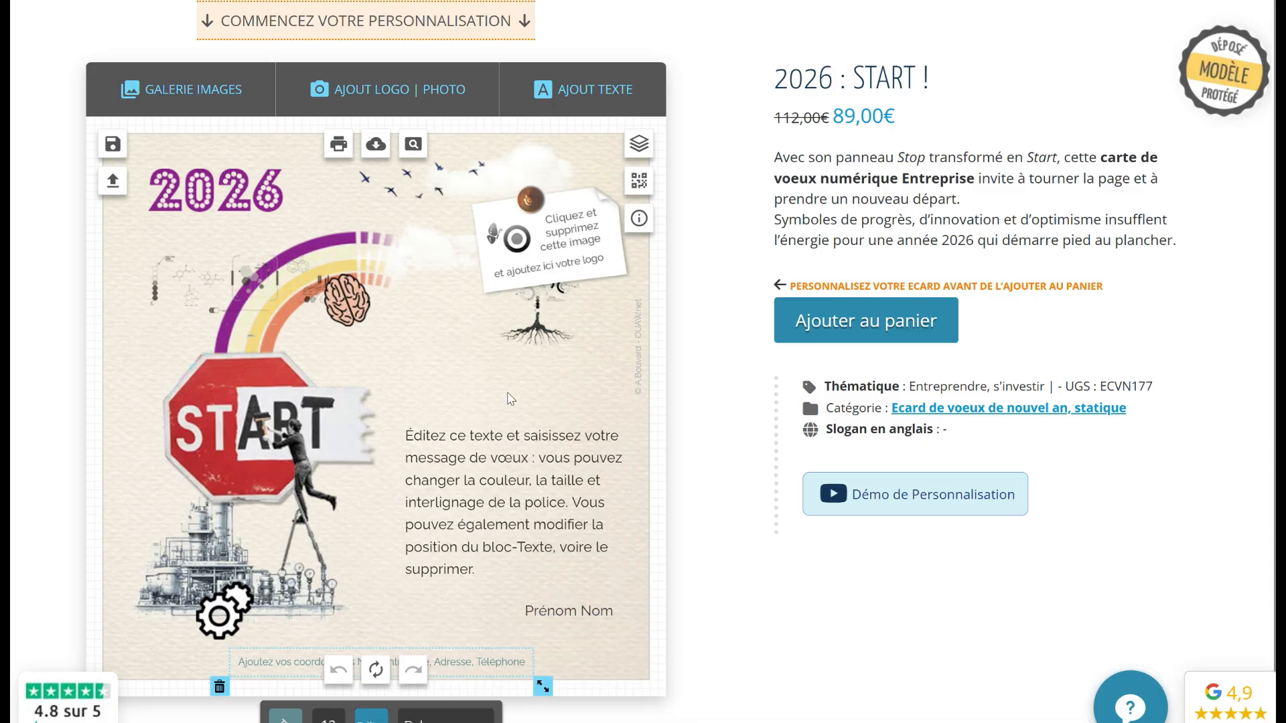
{"action": "left_click", "coordinate": [530, 263]}
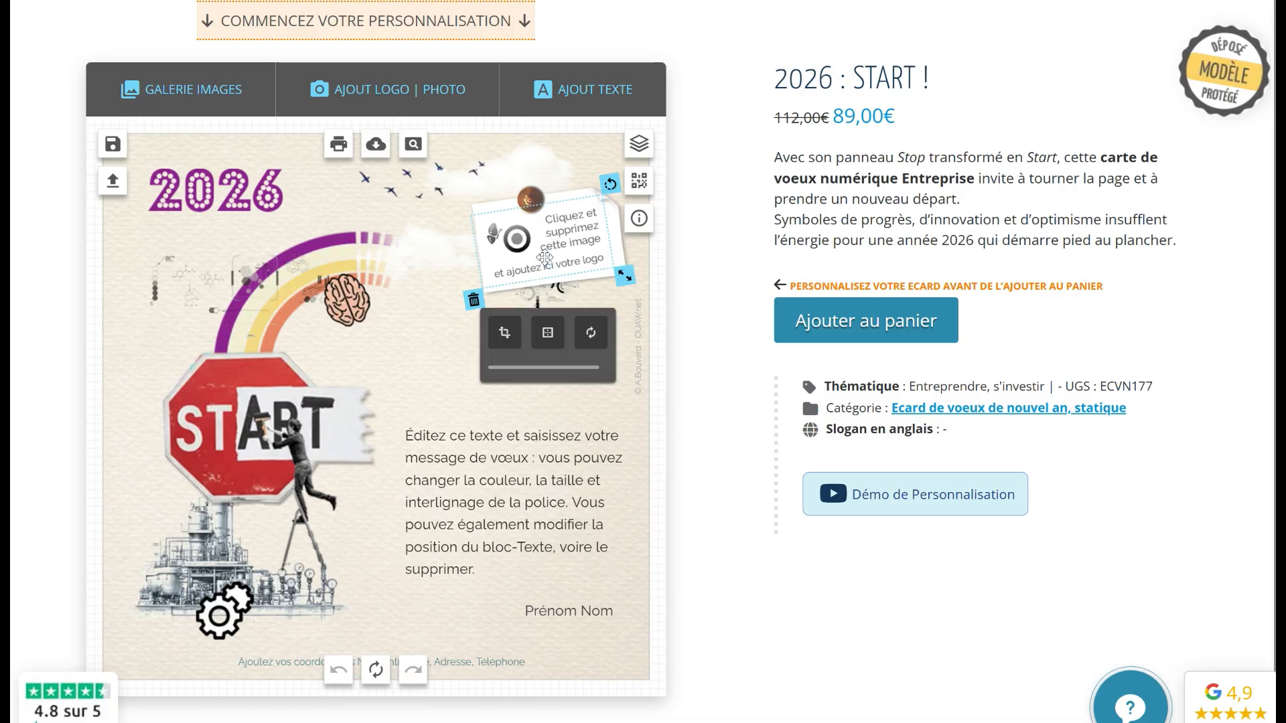
{"action": "left_click", "coordinate": [473, 299]}
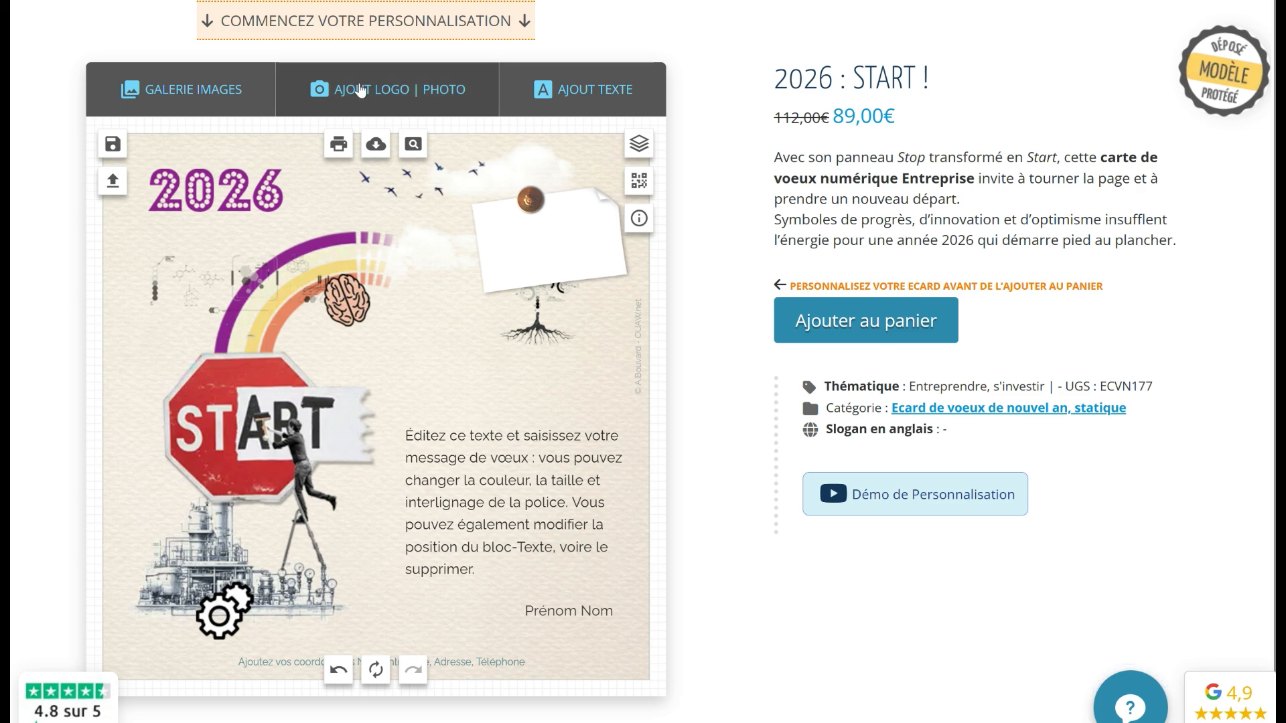
Upload OUAW-logo-Fond-blanc.png from DATA > OUAW as a new image on the card
{"action": "left_click", "coordinate": [385, 97]}
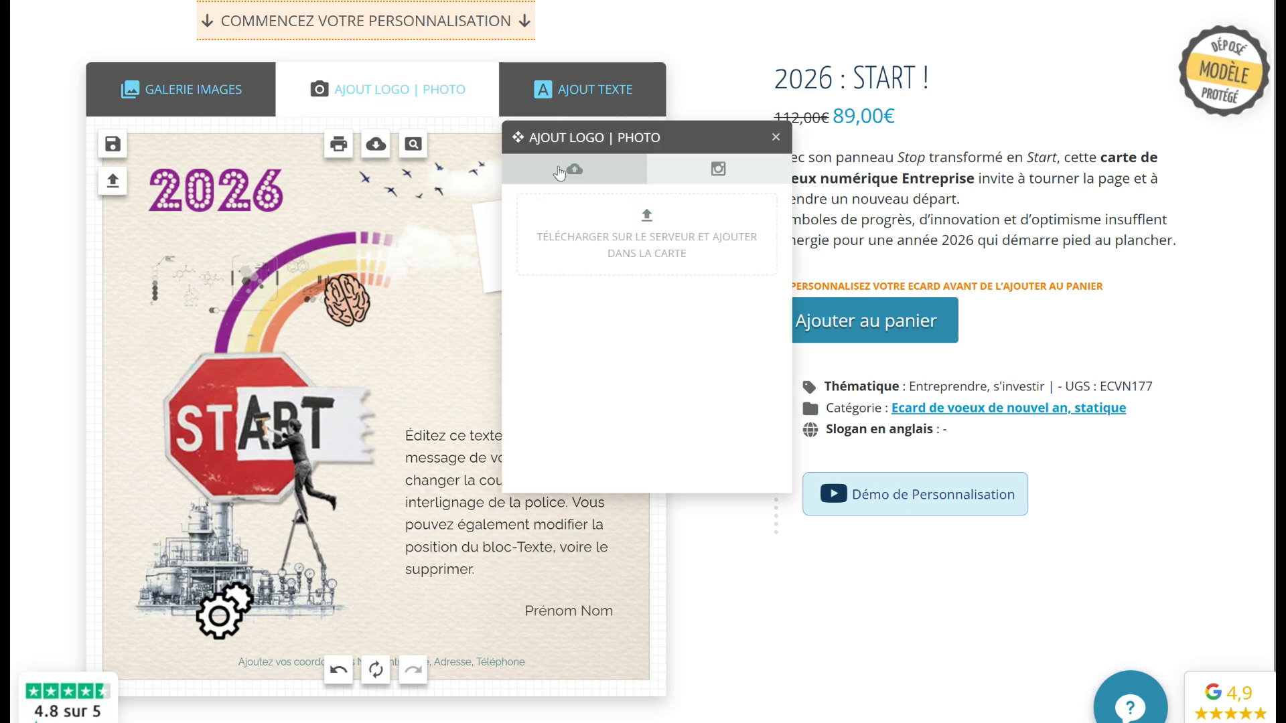
{"action": "left_click", "coordinate": [649, 226]}
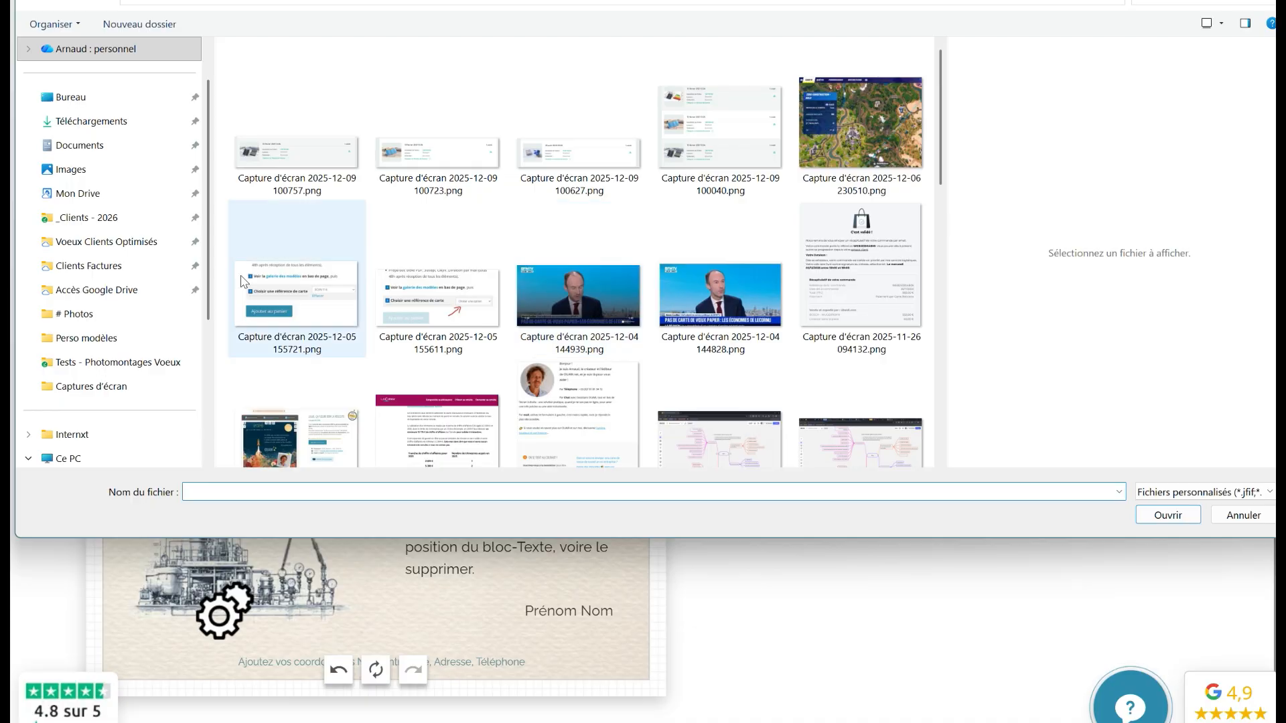
{"action": "scroll", "coordinate": [102, 374], "scroll_direction": "down", "scroll_amount": 3}
{"action": "left_click", "coordinate": [73, 387]}
{"action": "left_click", "coordinate": [80, 265]}
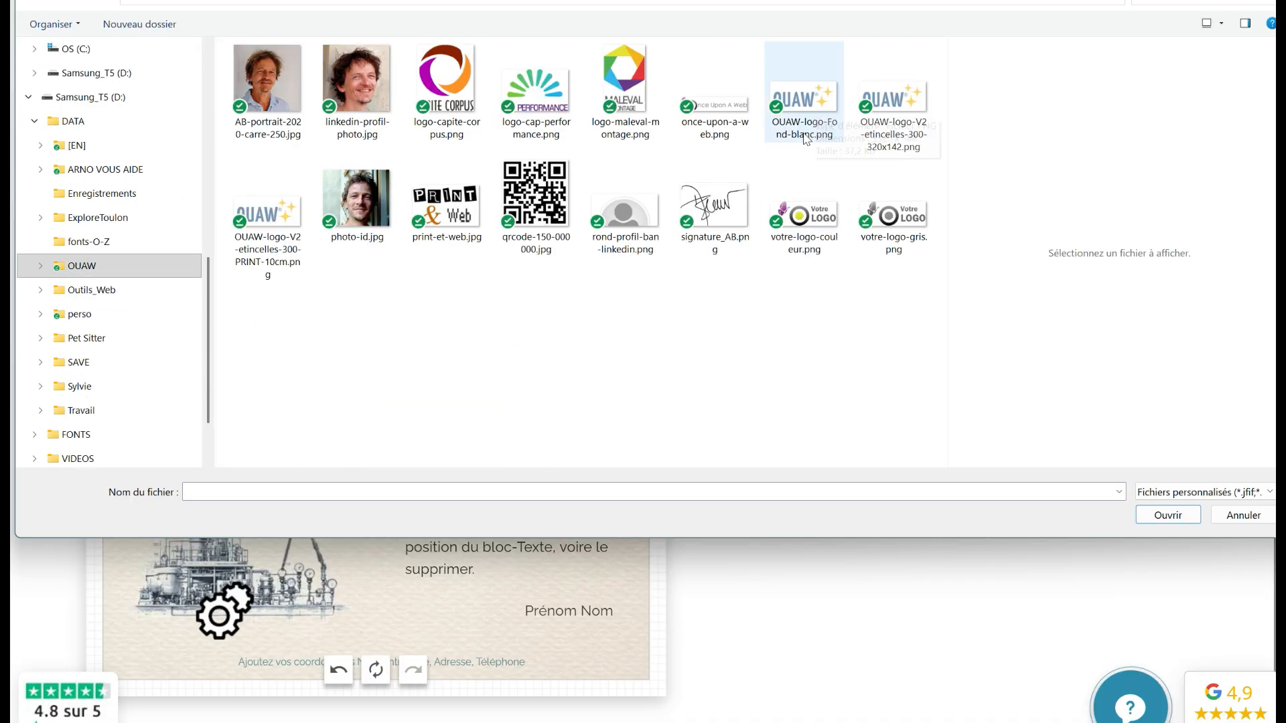
{"action": "left_click", "coordinate": [804, 94]}
{"action": "left_click", "coordinate": [1155, 516]}
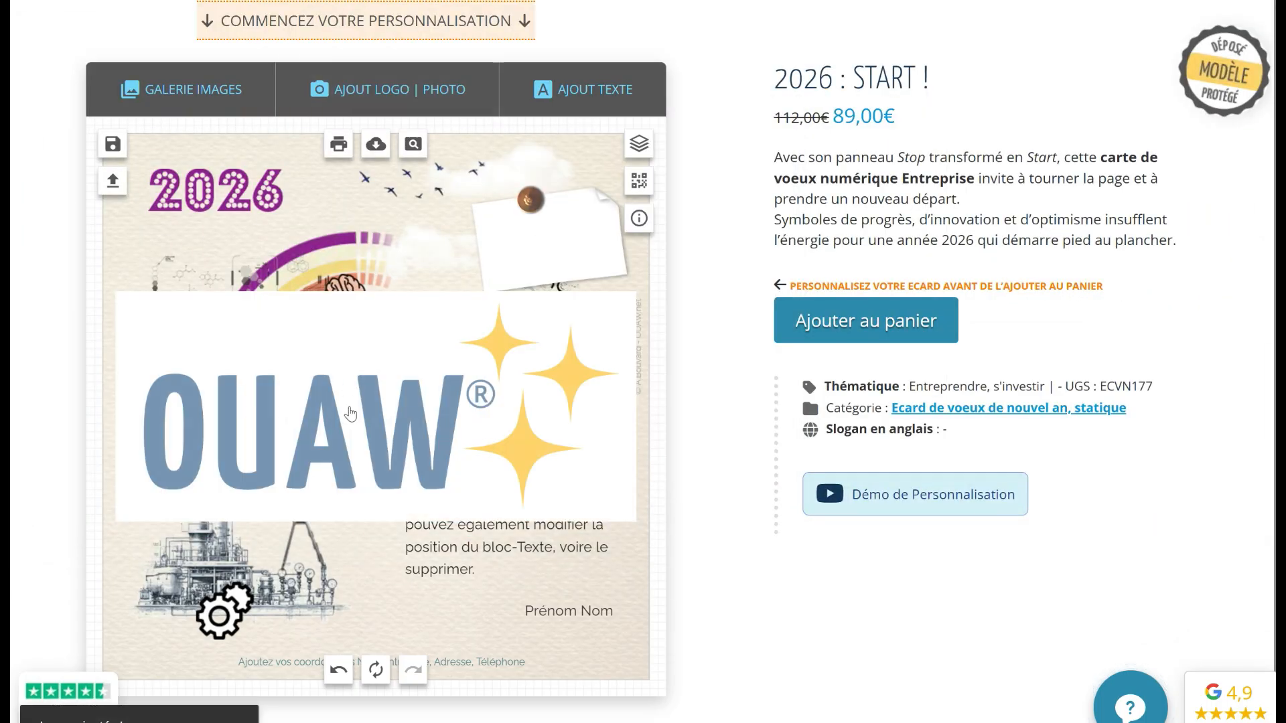
{"action": "left_click", "coordinate": [345, 412]}
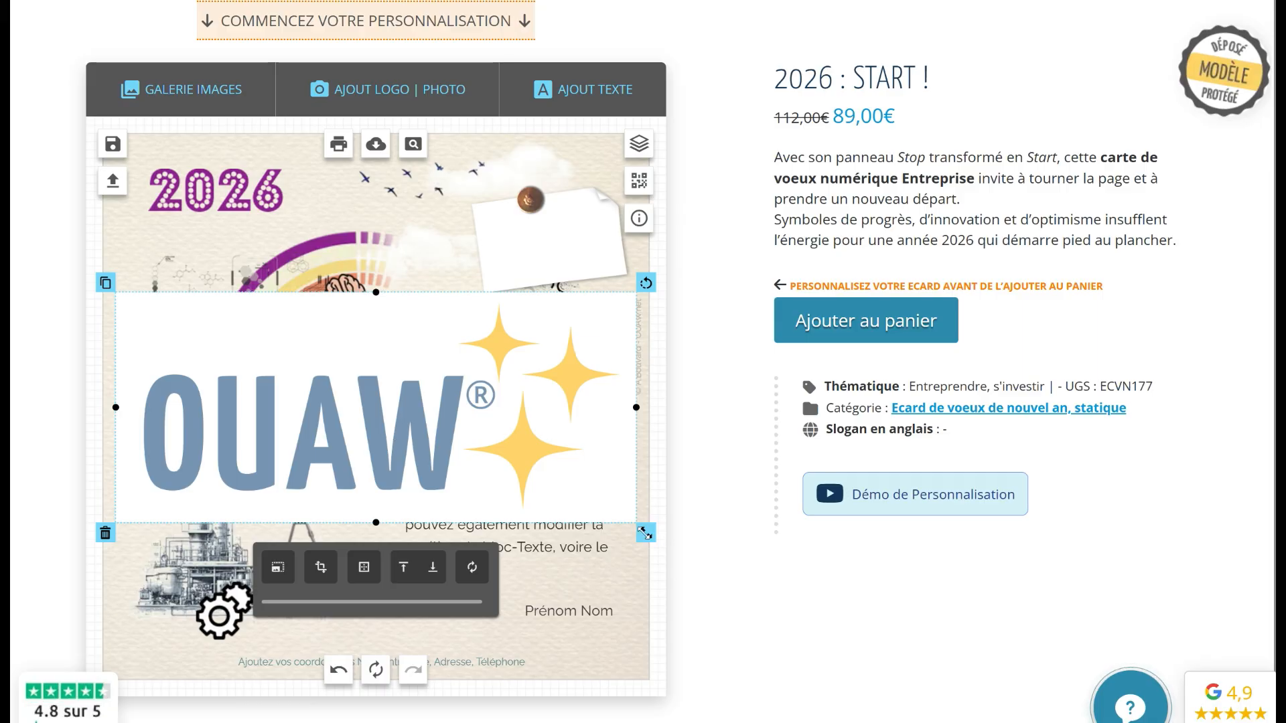
Scale the OUAW logo down, tilt it slightly and tuck it under the pin on the top-right note
{"action": "left_click_drag", "start_coordinate": [646, 532], "coordinate": [463, 426]}
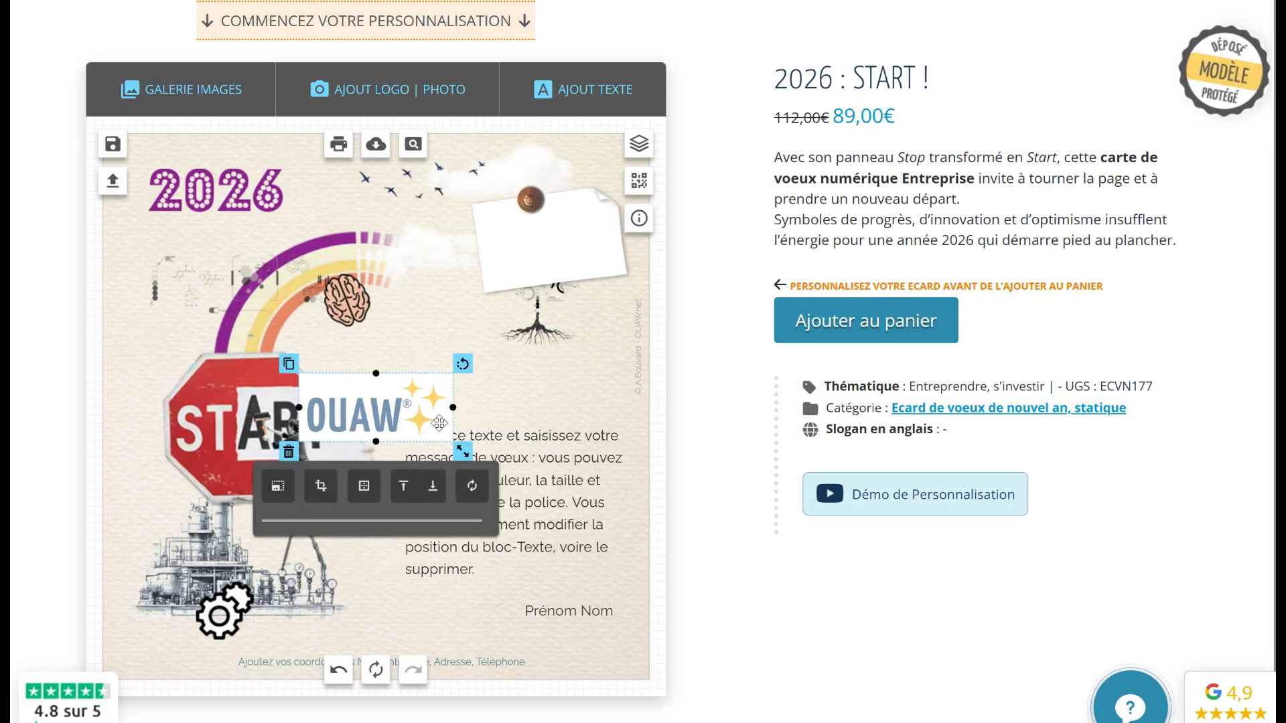
{"action": "left_click_drag", "start_coordinate": [383, 424], "coordinate": [509, 249]}
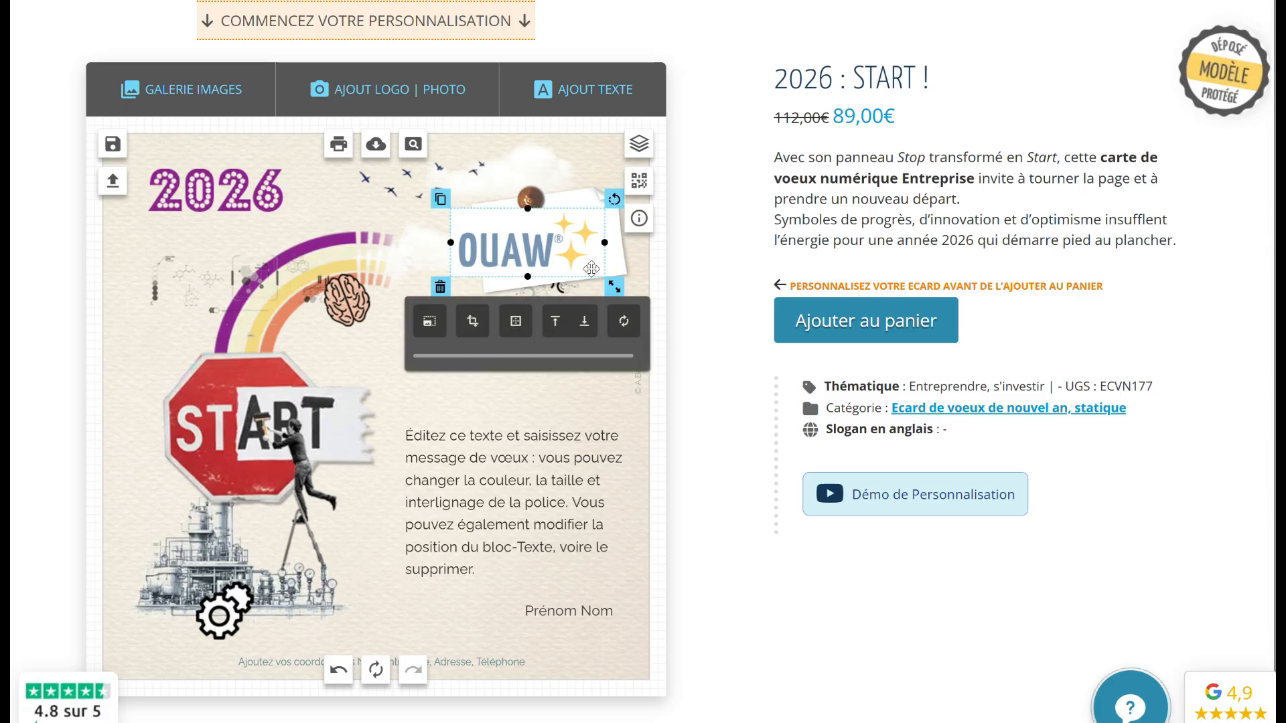
{"action": "left_click_drag", "start_coordinate": [616, 284], "coordinate": [572, 243]}
{"action": "left_click_drag", "start_coordinate": [607, 205], "coordinate": [590, 201]}
{"action": "mouse_move", "coordinate": [550, 248]}
{"action": "left_mouse_down"}
{"action": "mouse_move", "coordinate": [557, 205]}
{"action": "mouse_move", "coordinate": [558, 234]}
{"action": "left_mouse_up"}
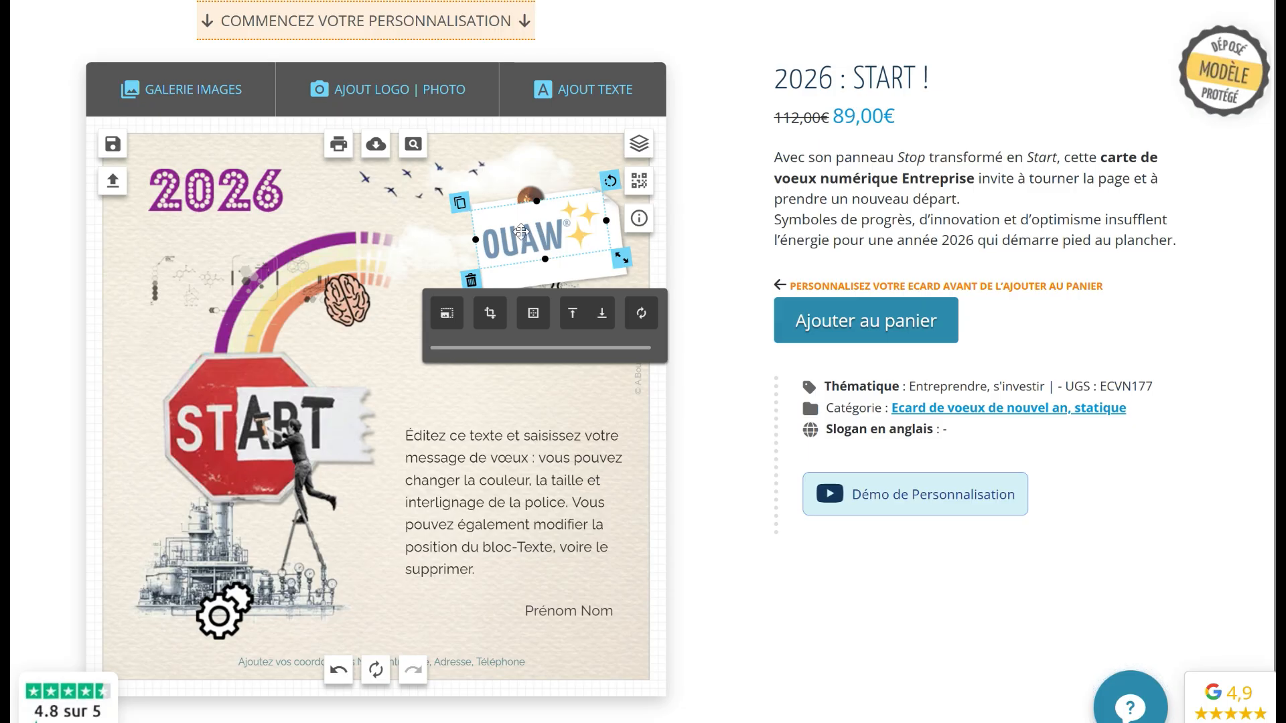
{"action": "left_click", "coordinate": [602, 324]}
{"action": "mouse_move", "coordinate": [536, 239]}
{"action": "left_mouse_down"}
{"action": "mouse_move", "coordinate": [539, 213]}
{"action": "mouse_move", "coordinate": [542, 256]}
{"action": "mouse_move", "coordinate": [504, 217]}
{"action": "mouse_move", "coordinate": [547, 254]}
{"action": "left_mouse_up"}
Select the white paper note behind the logo, rotate and widen it, then delete it
{"action": "left_click", "coordinate": [385, 267]}
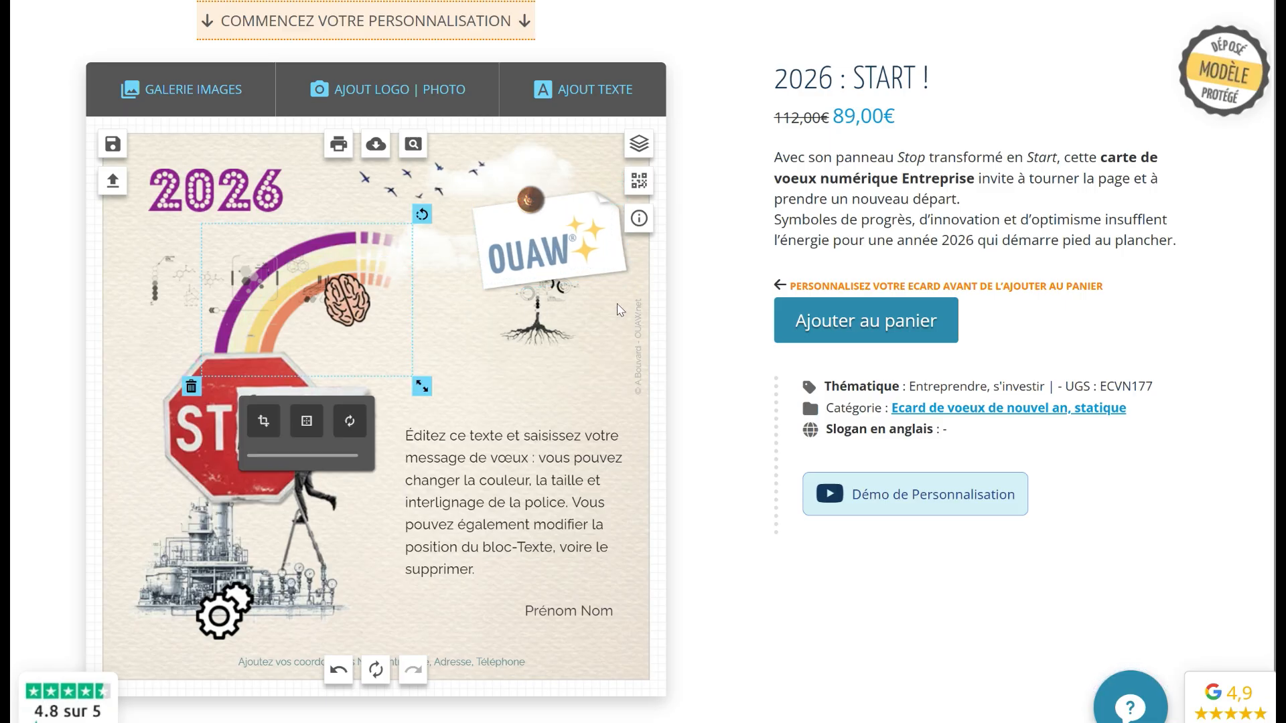
{"action": "left_click", "coordinate": [596, 271]}
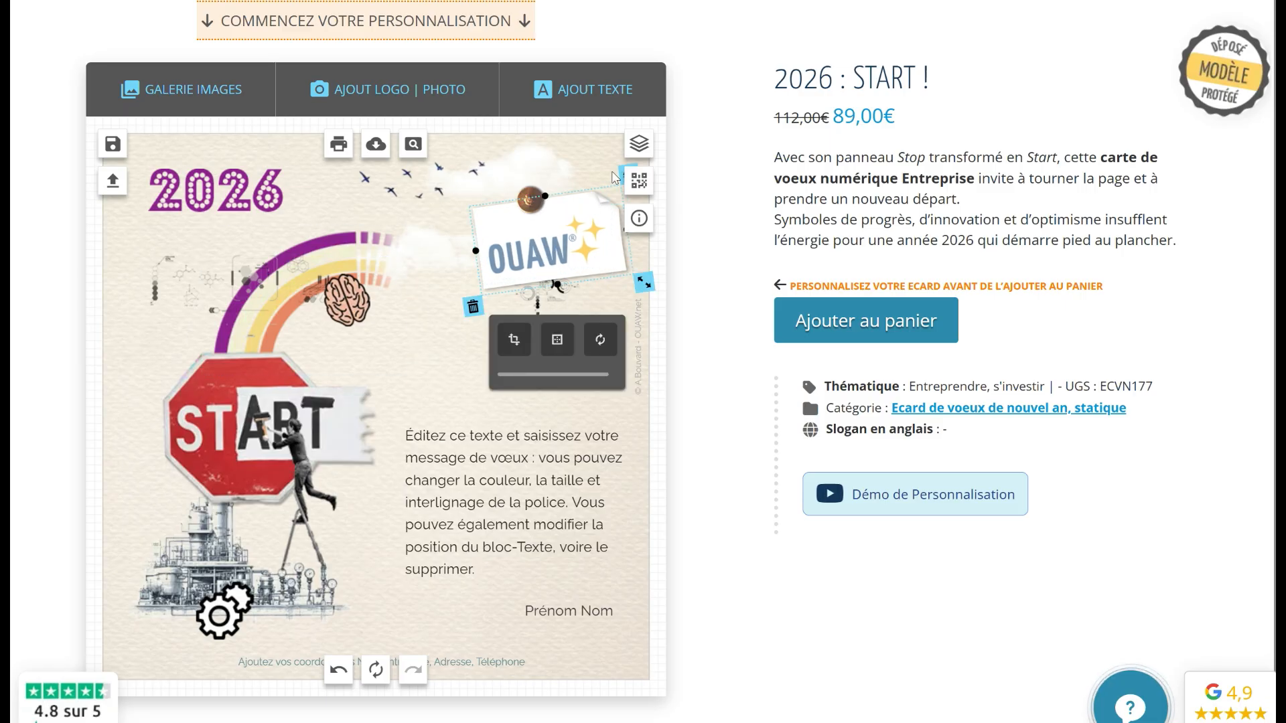
{"action": "left_click", "coordinate": [493, 162]}
{"action": "left_click_drag", "start_coordinate": [493, 162], "coordinate": [478, 166]}
{"action": "left_click_drag", "start_coordinate": [596, 234], "coordinate": [607, 234]}
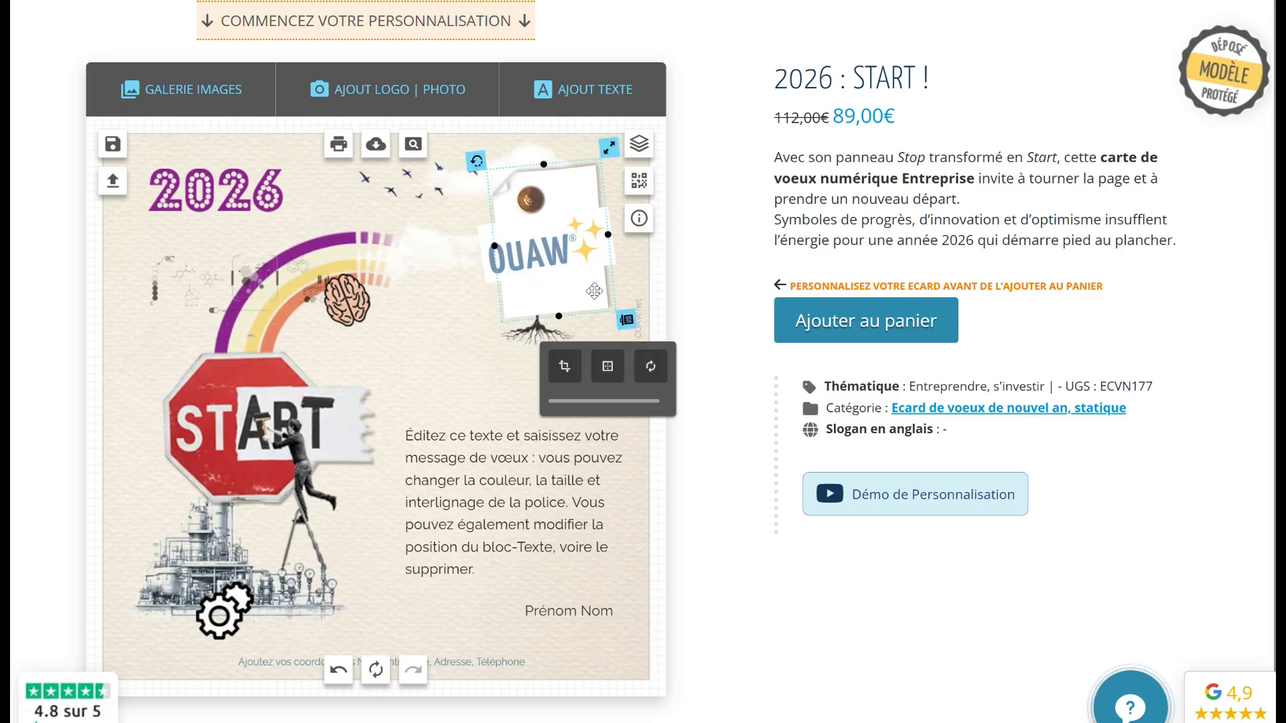
{"action": "left_click", "coordinate": [625, 320]}
Add the 07-sticker-rect-bl post-it from Stickers Post-it and send it behind the OUAW logo
{"action": "left_click", "coordinate": [167, 100]}
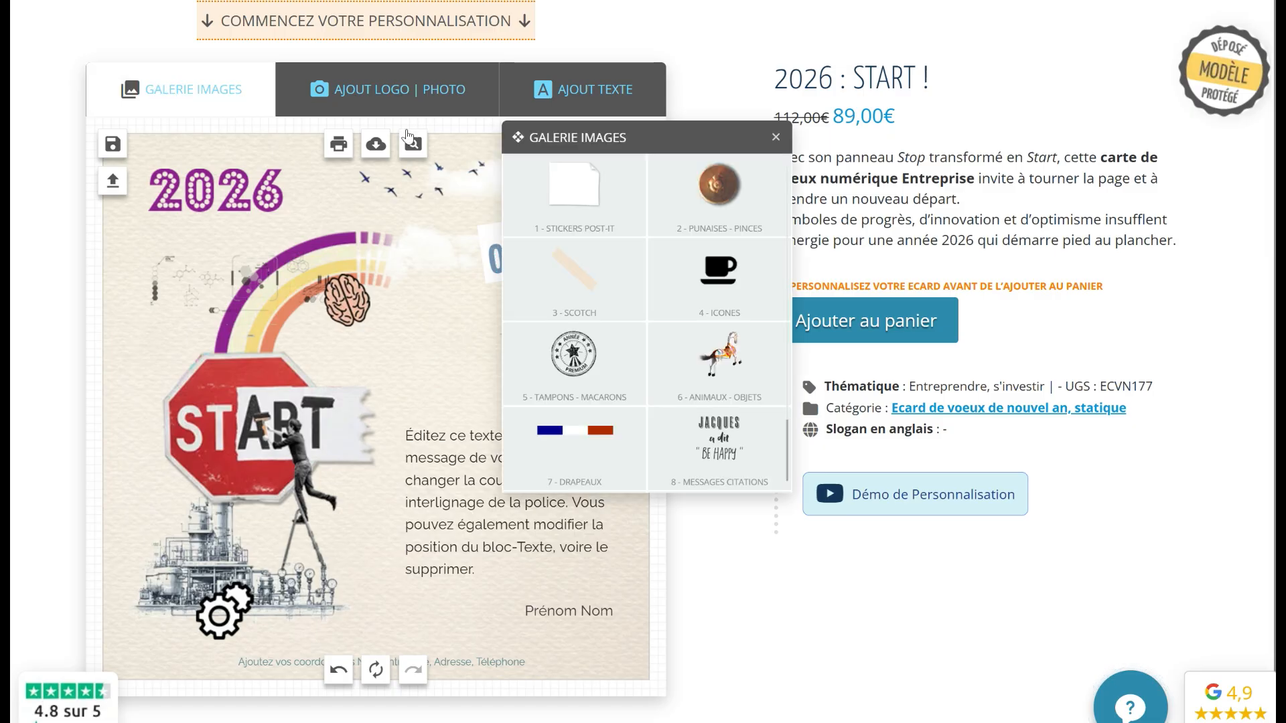
{"action": "left_click", "coordinate": [590, 204]}
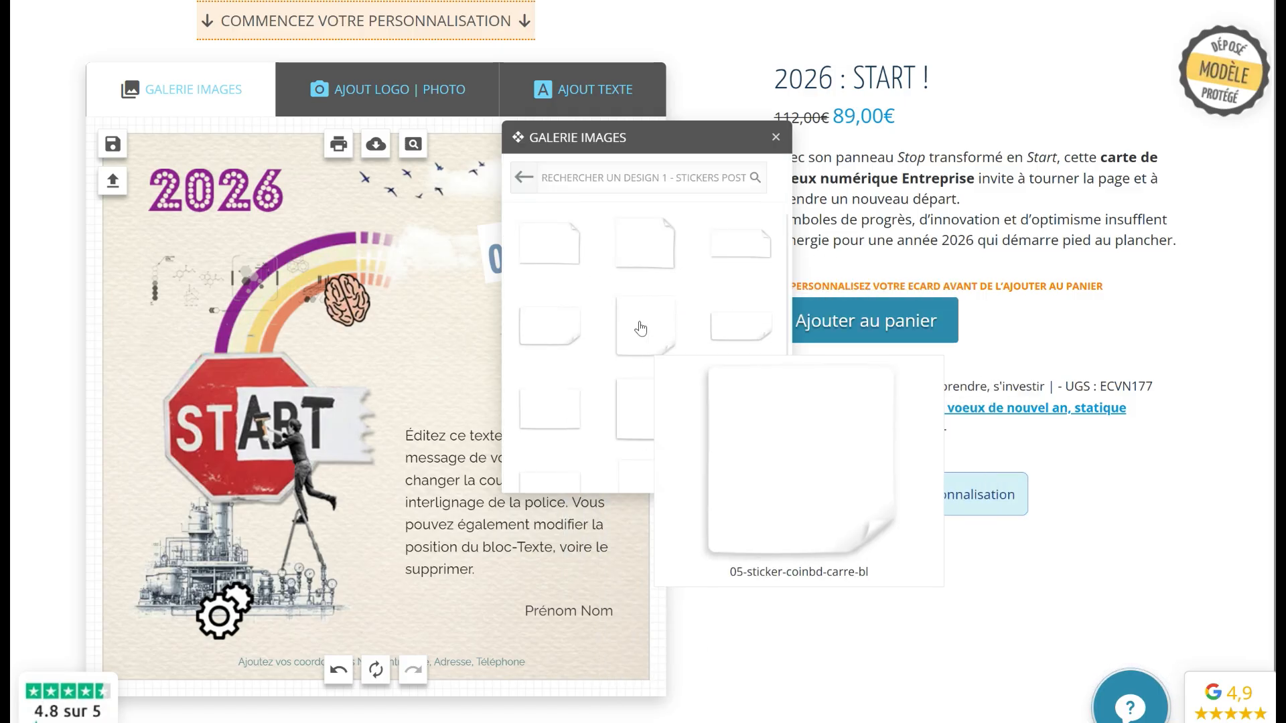
{"action": "left_click_drag", "start_coordinate": [725, 138], "coordinate": [856, 151]}
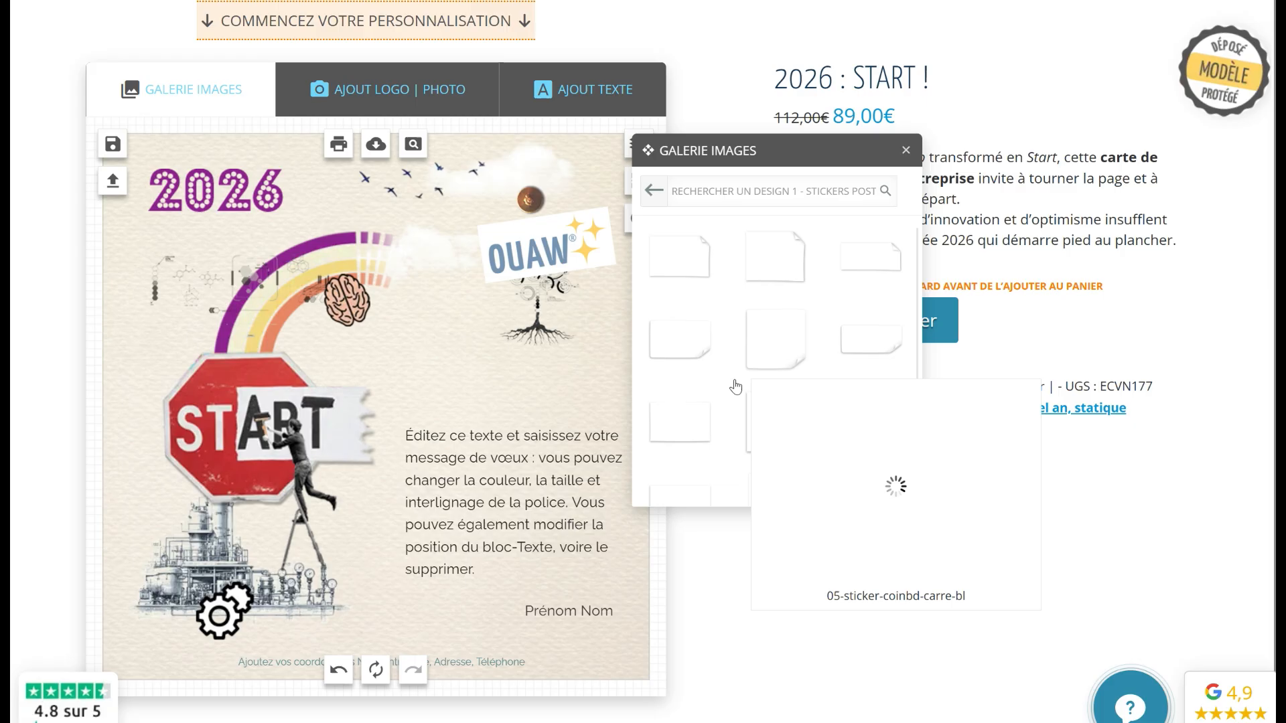
{"action": "left_click", "coordinate": [681, 423]}
{"action": "left_click_drag", "start_coordinate": [385, 418], "coordinate": [530, 266]}
{"action": "left_click", "coordinate": [604, 356]}
{"action": "left_click", "coordinate": [604, 356]}
{"action": "left_click", "coordinate": [604, 357]}
Move, tilt and shrink the post-it sticker so it frames the logo under the pin
{"action": "left_click_drag", "start_coordinate": [475, 231], "coordinate": [436, 269]}
{"action": "left_click_drag", "start_coordinate": [602, 199], "coordinate": [574, 191]}
{"action": "left_click_drag", "start_coordinate": [474, 287], "coordinate": [527, 258]}
{"action": "left_click_drag", "start_coordinate": [658, 300], "coordinate": [638, 294]}
{"action": "left_click_drag", "start_coordinate": [553, 299], "coordinate": [551, 291]}
{"action": "left_click", "coordinate": [529, 200]}
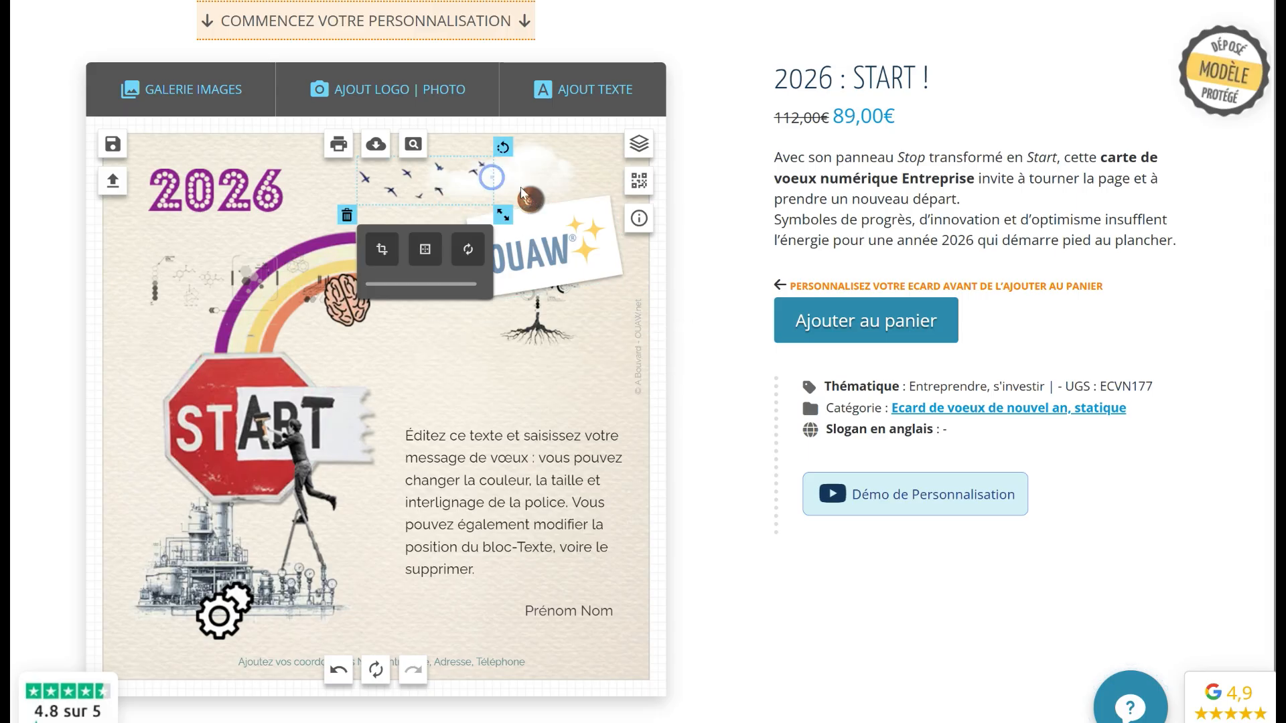
{"action": "left_click", "coordinate": [471, 340]}
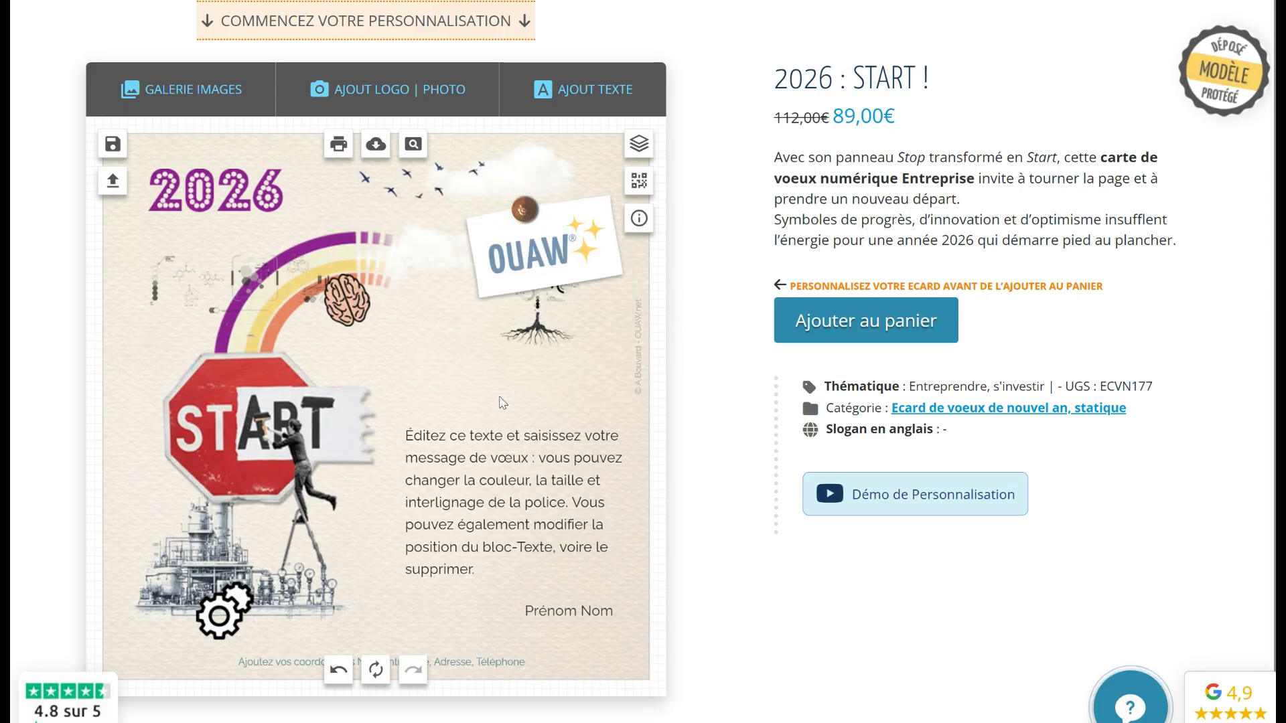
{"action": "left_click", "coordinate": [478, 499]}
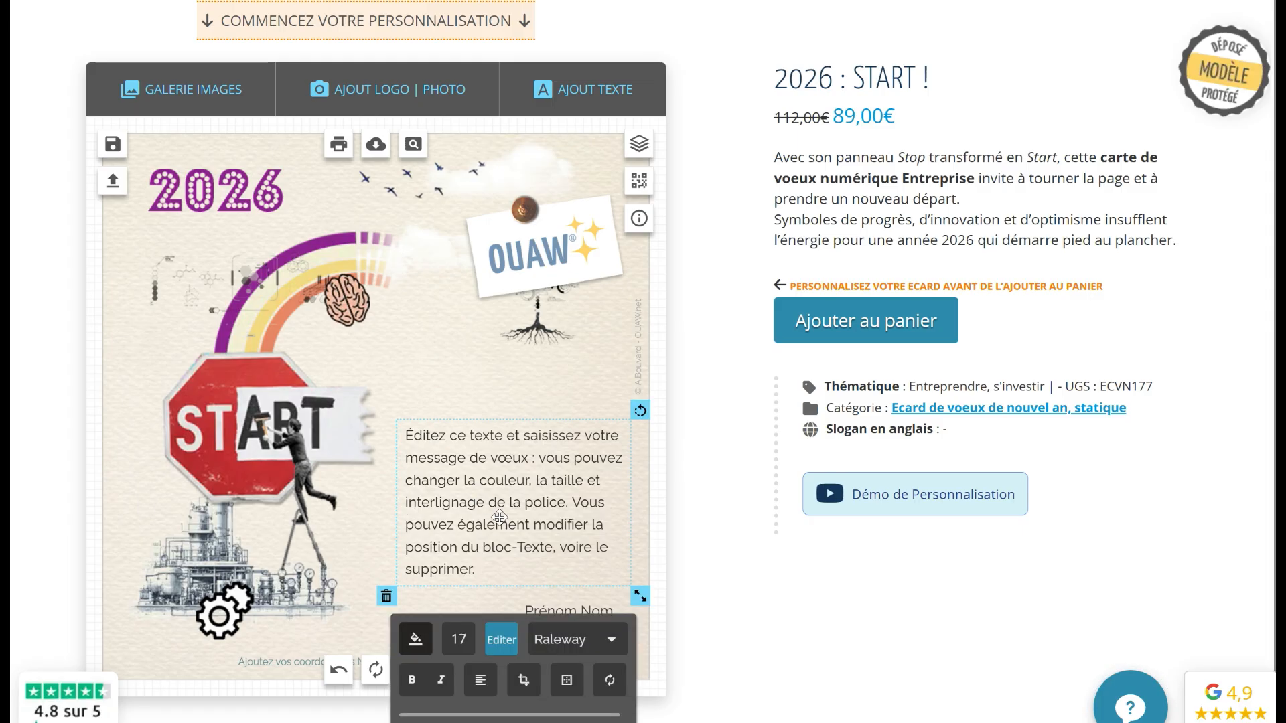
Rewrite the greeting over three lines as 'Je vous souhaite une belle année 2026 pleine de projets et de satisfactions.'
{"action": "double_click", "coordinate": [542, 536]}
{"action": "left_click_drag", "start_coordinate": [499, 571], "coordinate": [379, 427]}
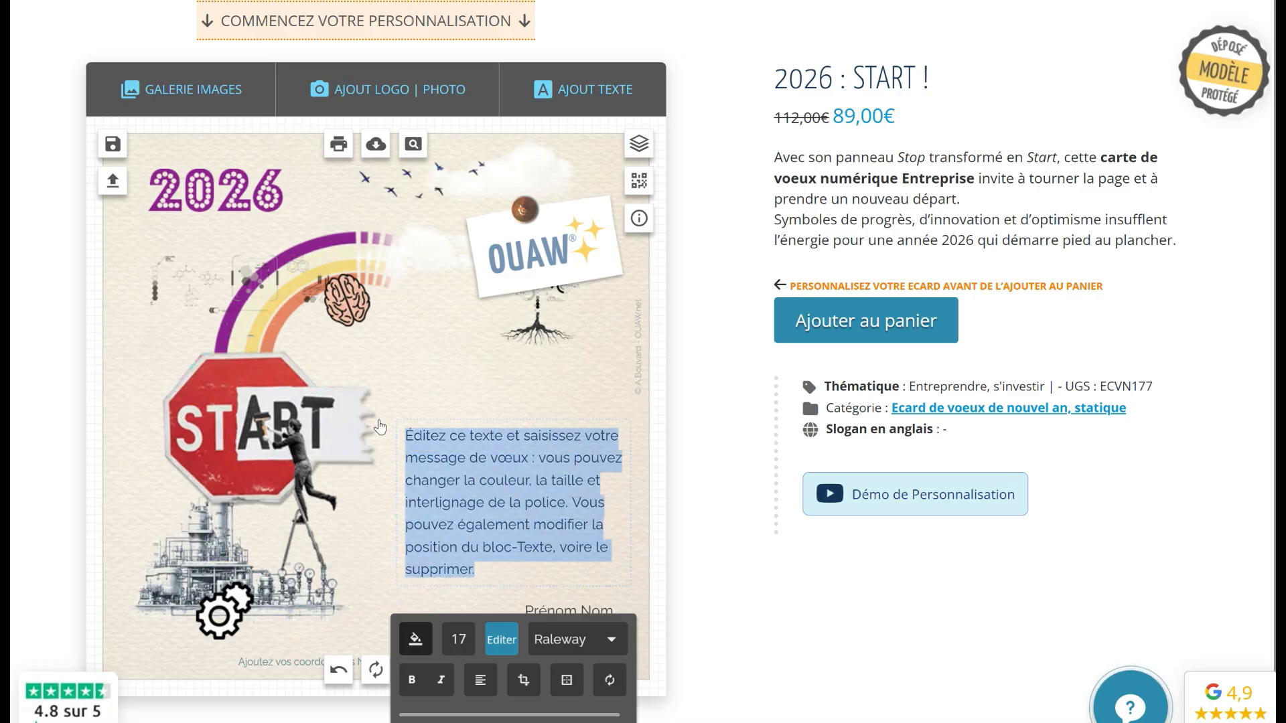
{"action": "type", "text": "Je vous souhaite une belle année"}
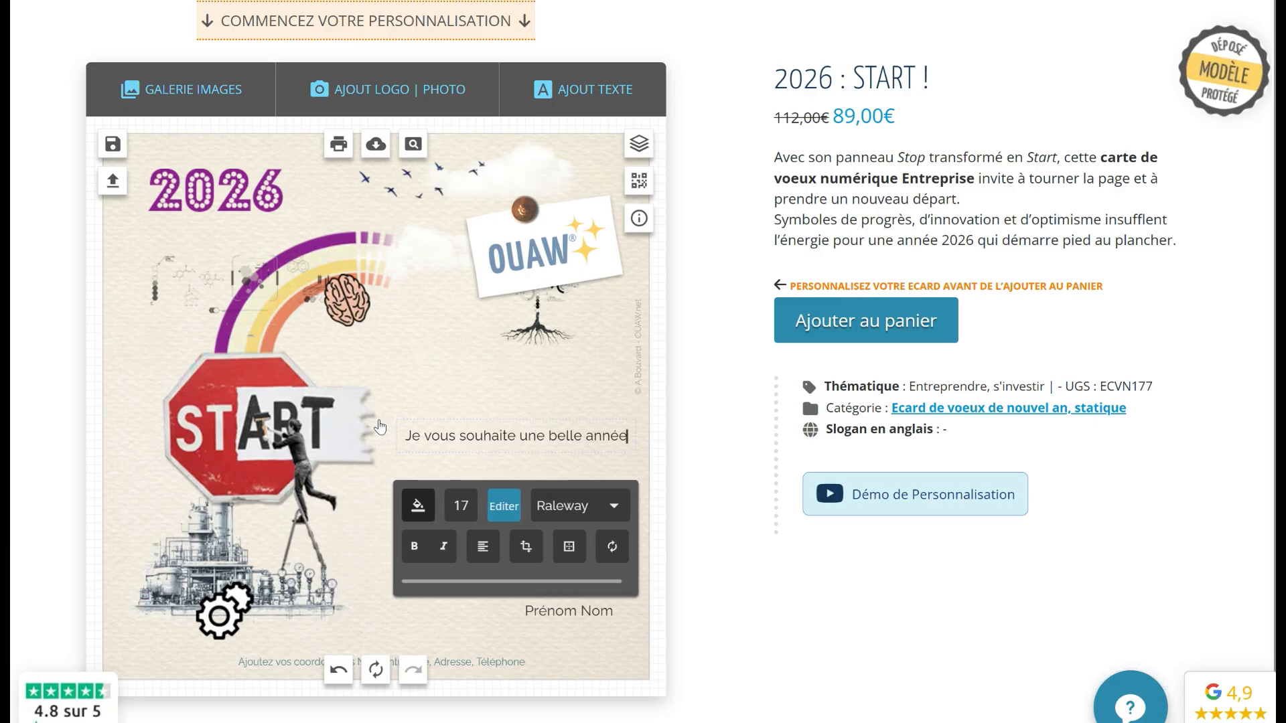
{"action": "key", "text": "Return"}
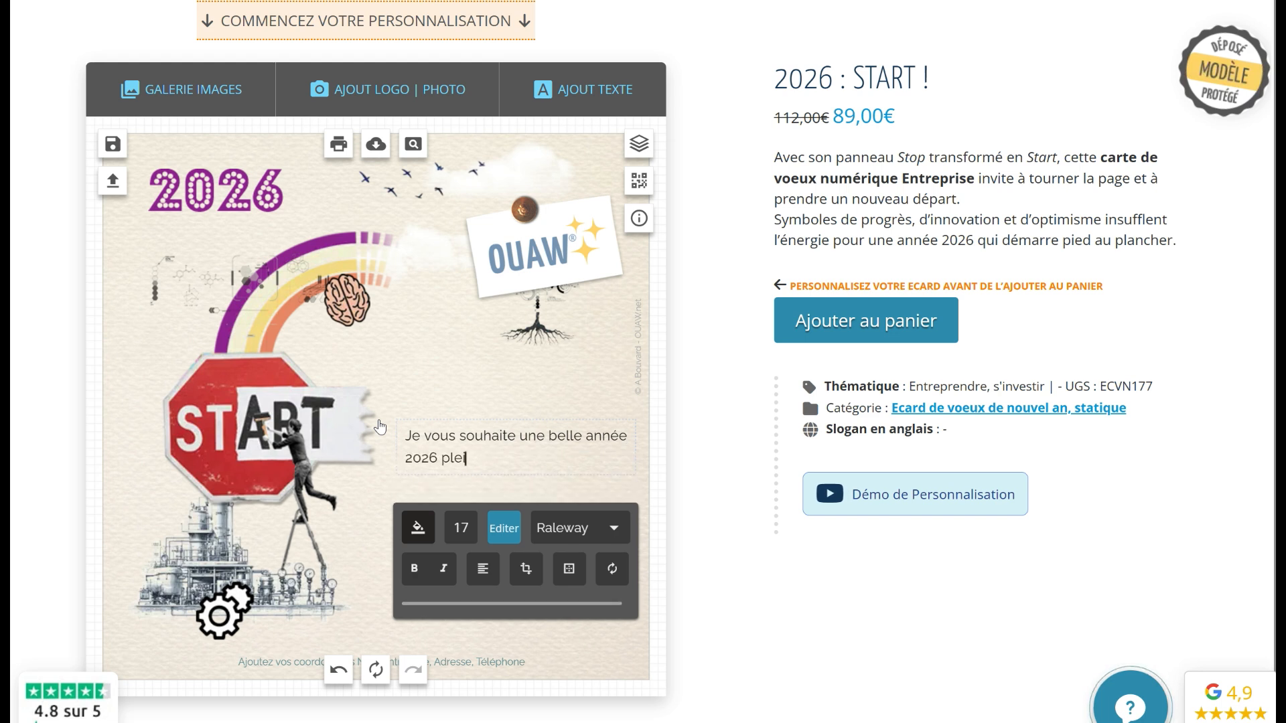
{"action": "type", "text": "2026 pleine de projets et de"}
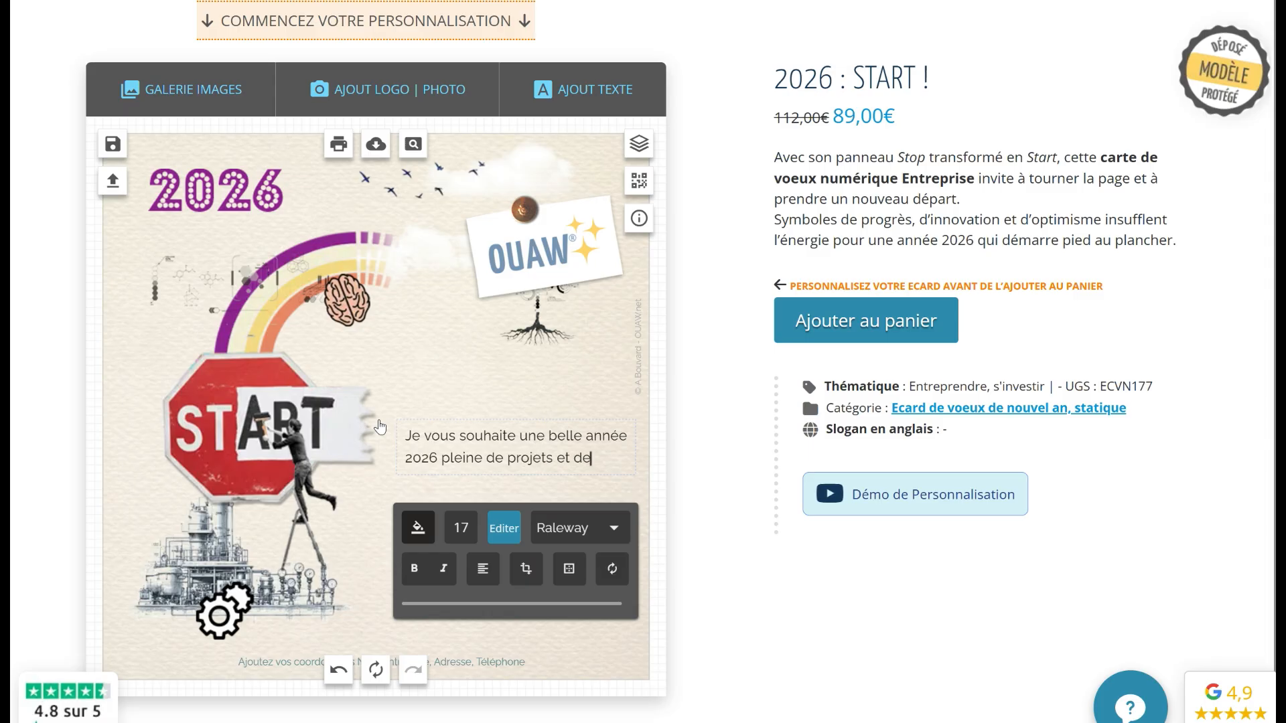
{"action": "key", "text": "Return"}
{"action": "type", "text": "satisfactions."}
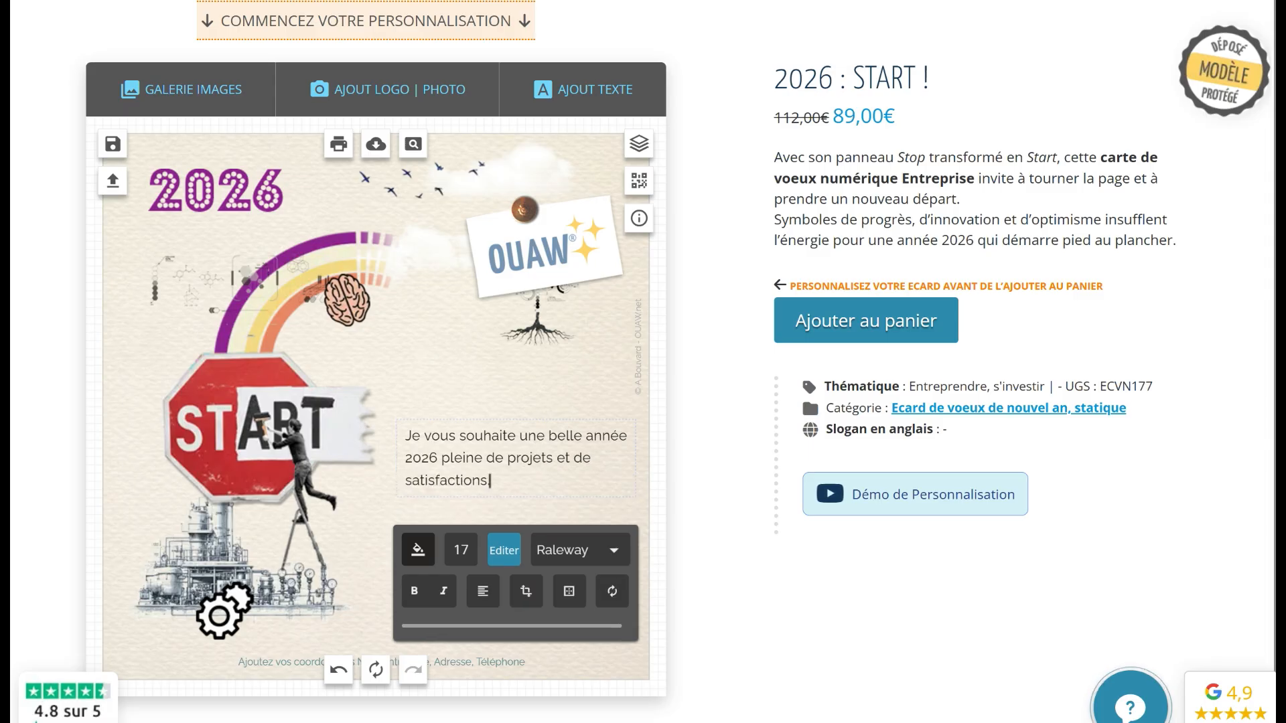
{"action": "left_click", "coordinate": [465, 402]}
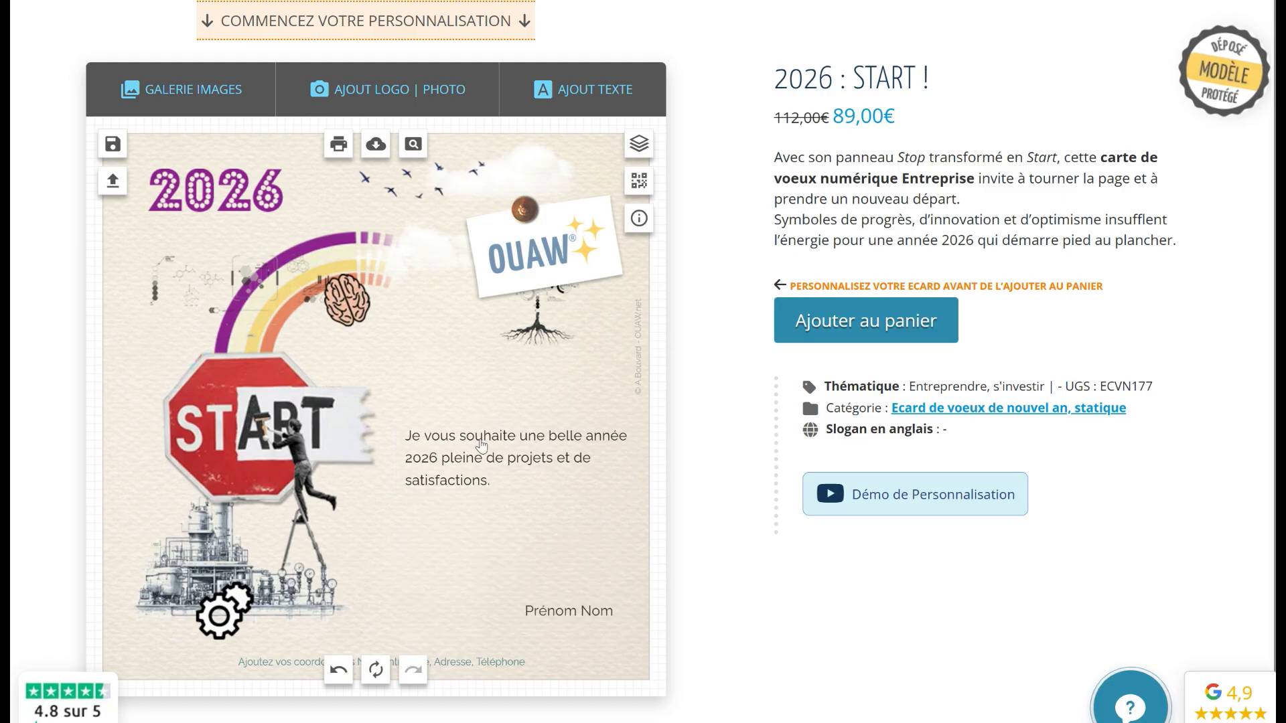
Copy example message 2, '2026 démarre sur les chapeaux de roues…', from the Exemples de messages list
{"action": "scroll", "coordinate": [486, 411], "scroll_direction": "down", "scroll_amount": 2}
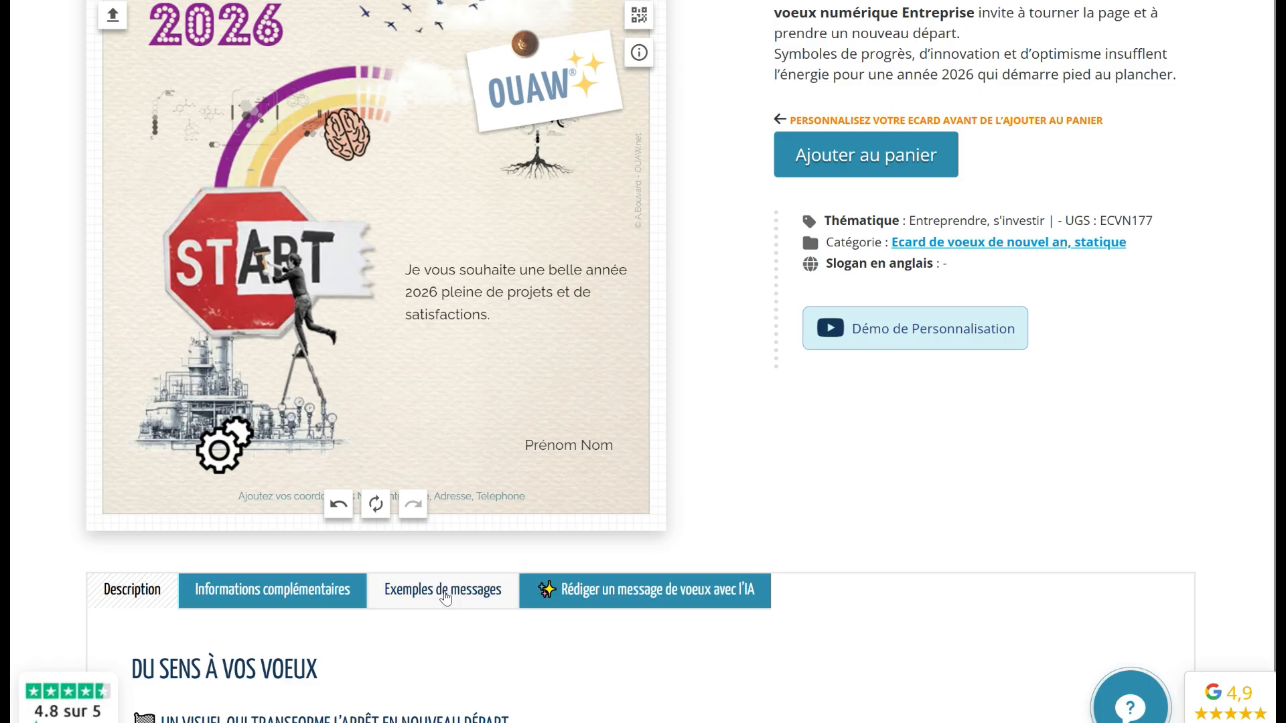
{"action": "left_click", "coordinate": [444, 596]}
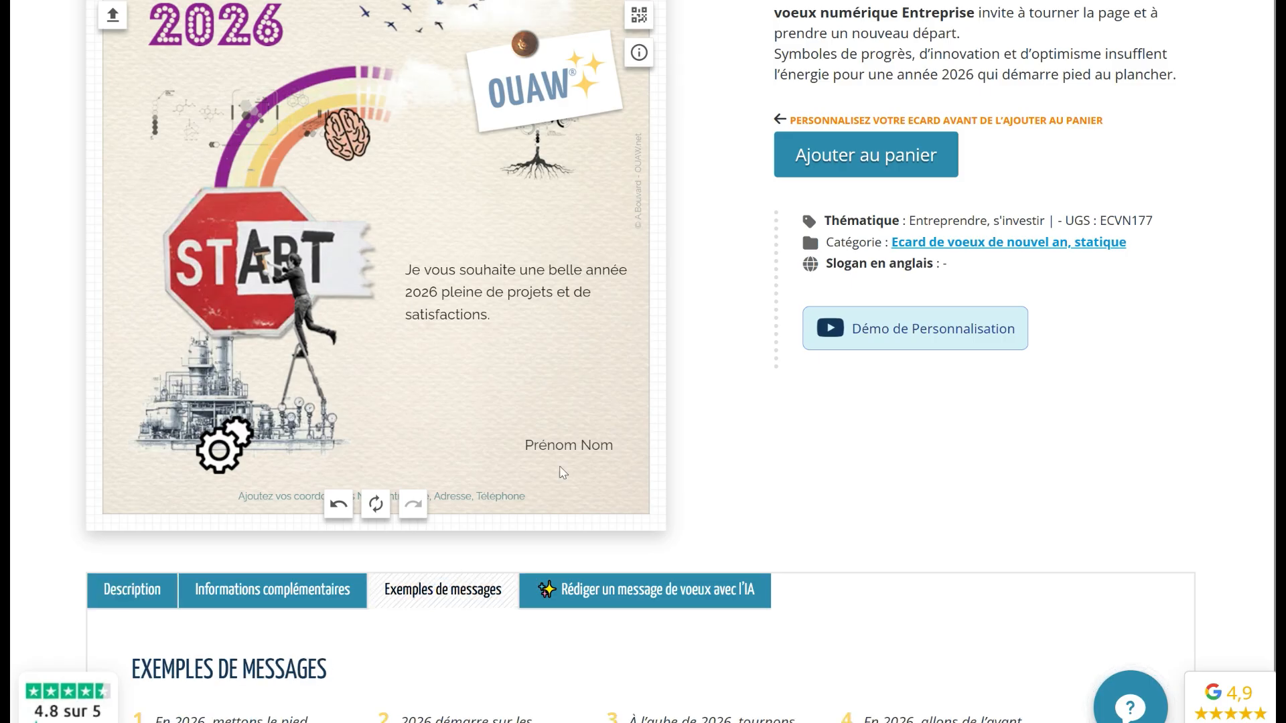
{"action": "scroll", "coordinate": [669, 459], "scroll_direction": "down", "scroll_amount": 2}
{"action": "scroll", "coordinate": [687, 456], "scroll_direction": "down", "scroll_amount": 2}
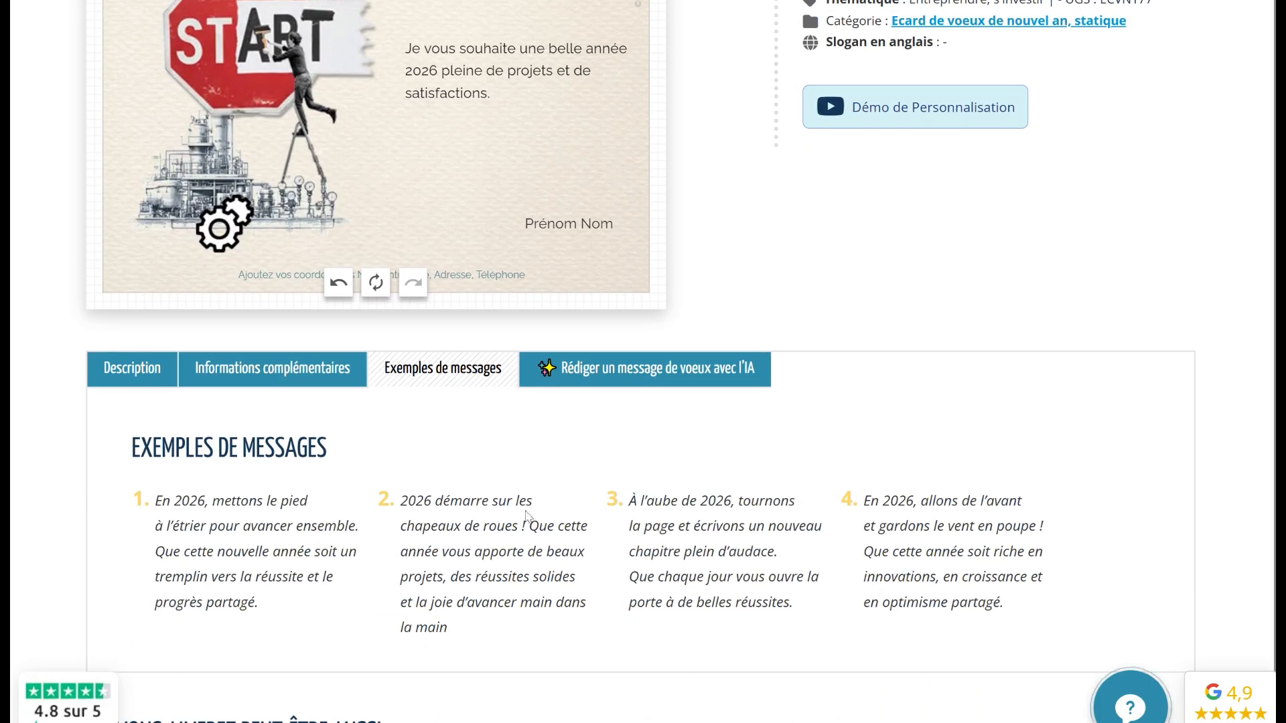
{"action": "left_click_drag", "start_coordinate": [462, 634], "coordinate": [400, 499]}
{"action": "key", "text": "ctrl+c"}
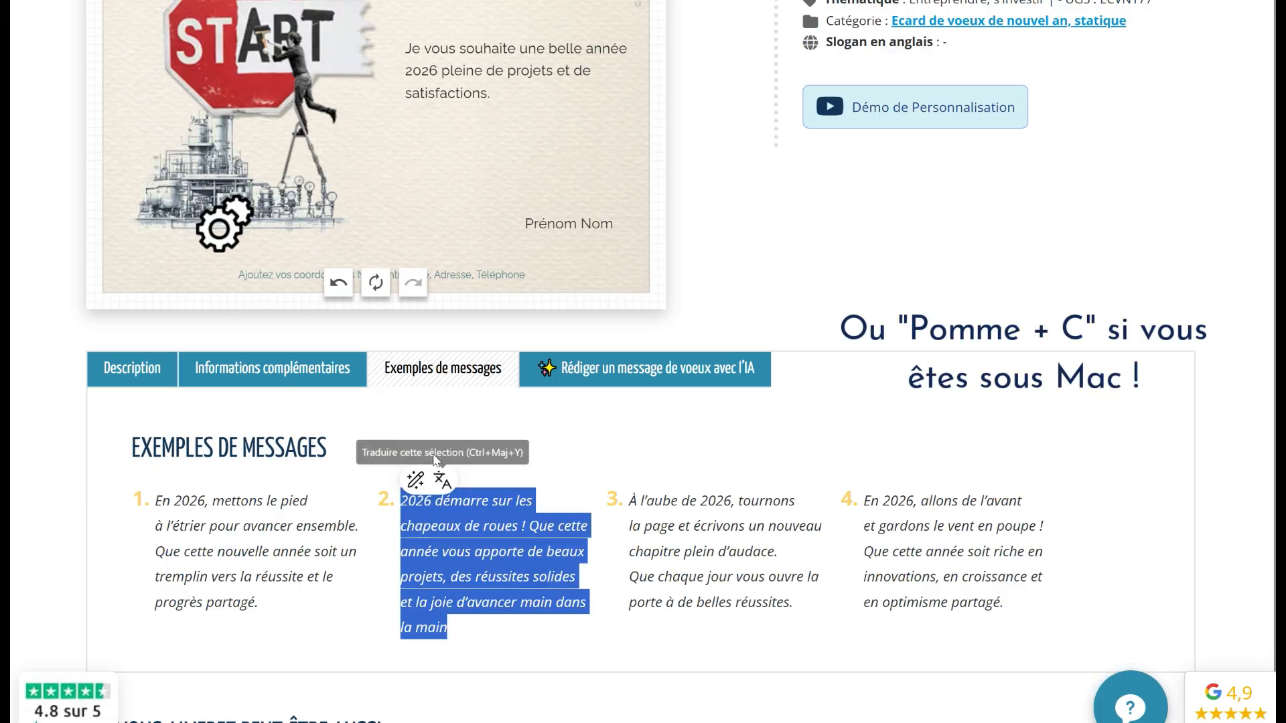
{"action": "scroll", "coordinate": [503, 430], "scroll_direction": "up", "scroll_amount": 2}
{"action": "scroll", "coordinate": [503, 429], "scroll_direction": "up", "scroll_amount": 4}
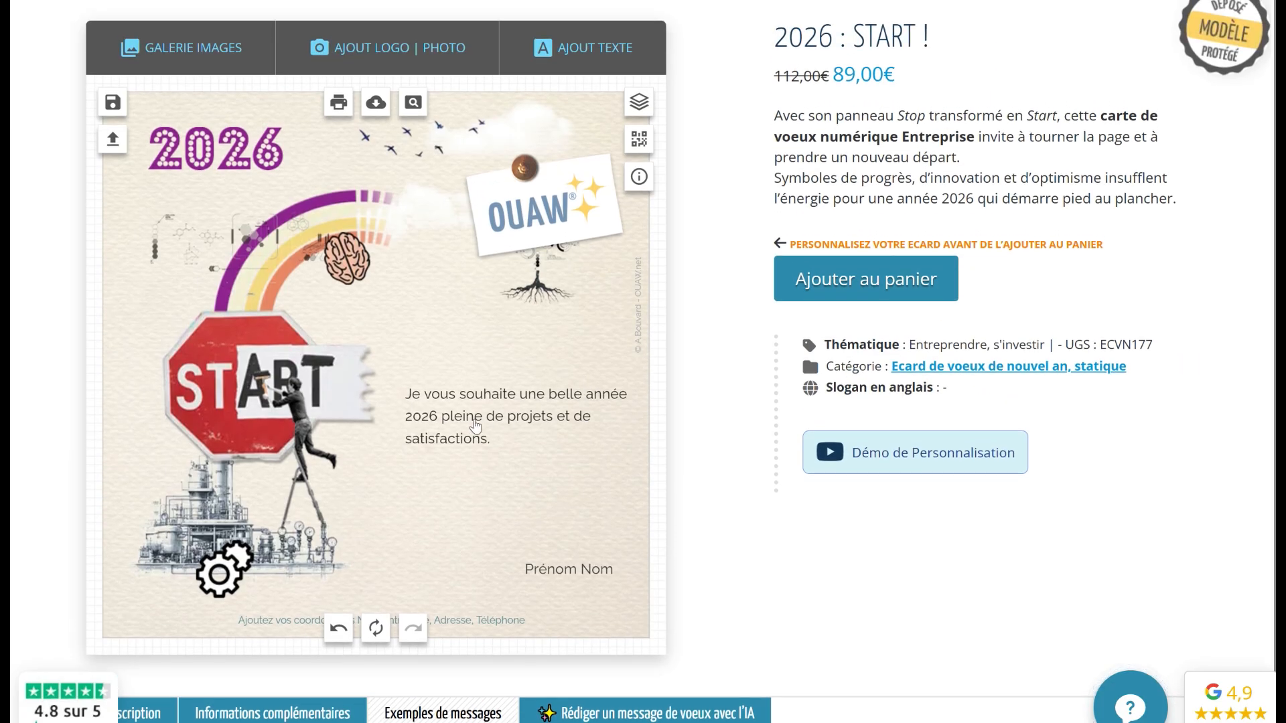
Clear the card's greeting text and paste in the copied '2026 démarre sur les chapeaux de roues !' message
{"action": "left_click", "coordinate": [469, 424]}
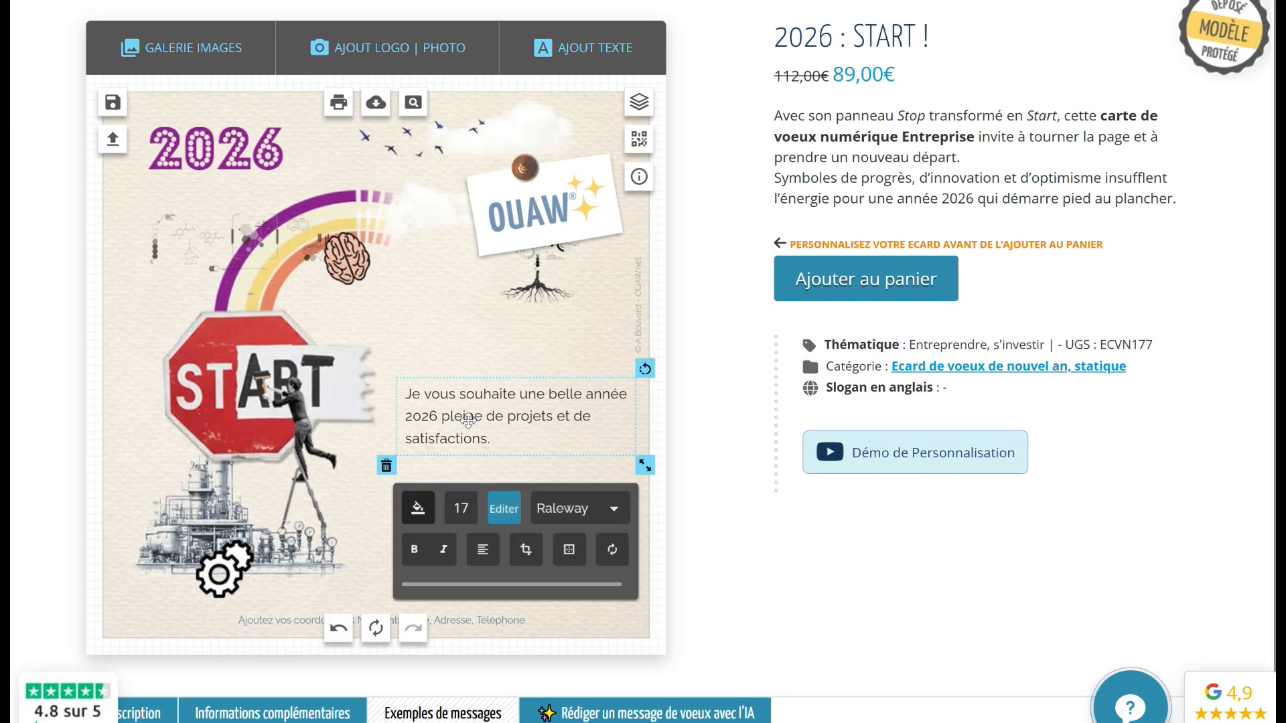
{"action": "left_click", "coordinate": [502, 514]}
{"action": "left_click_drag", "start_coordinate": [469, 541], "coordinate": [362, 499]}
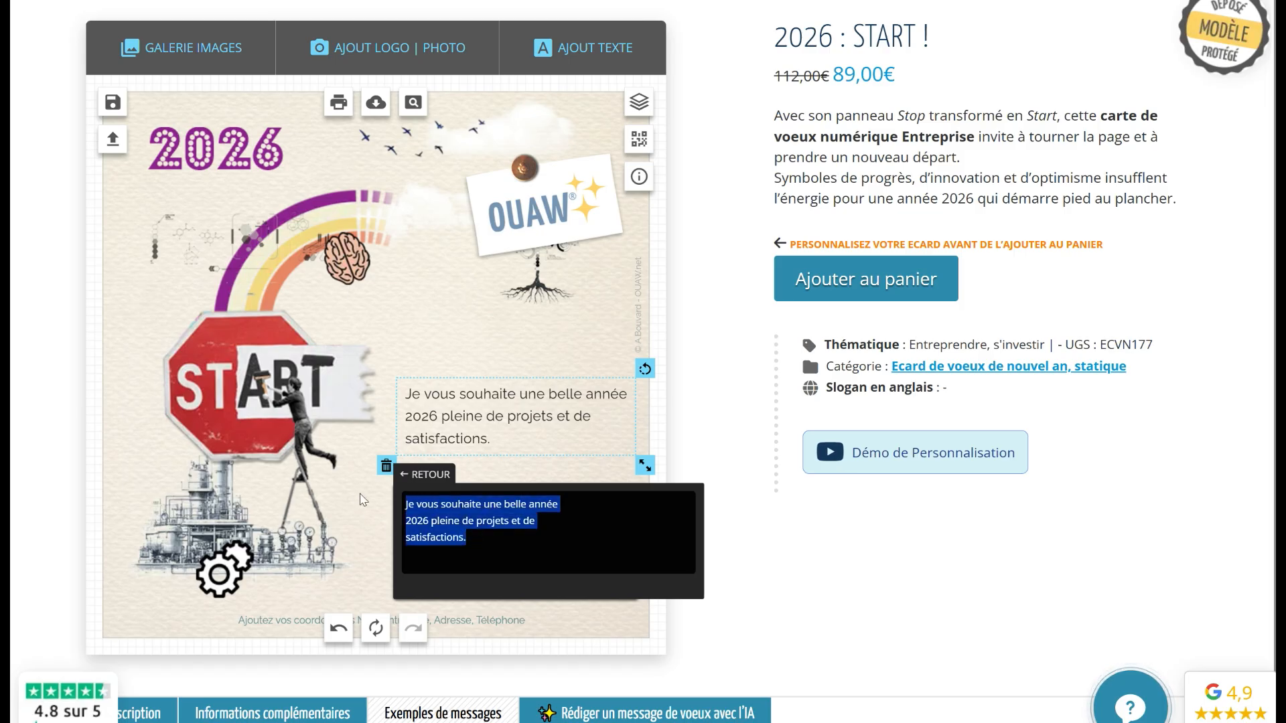
{"action": "key", "text": "BackSpace"}
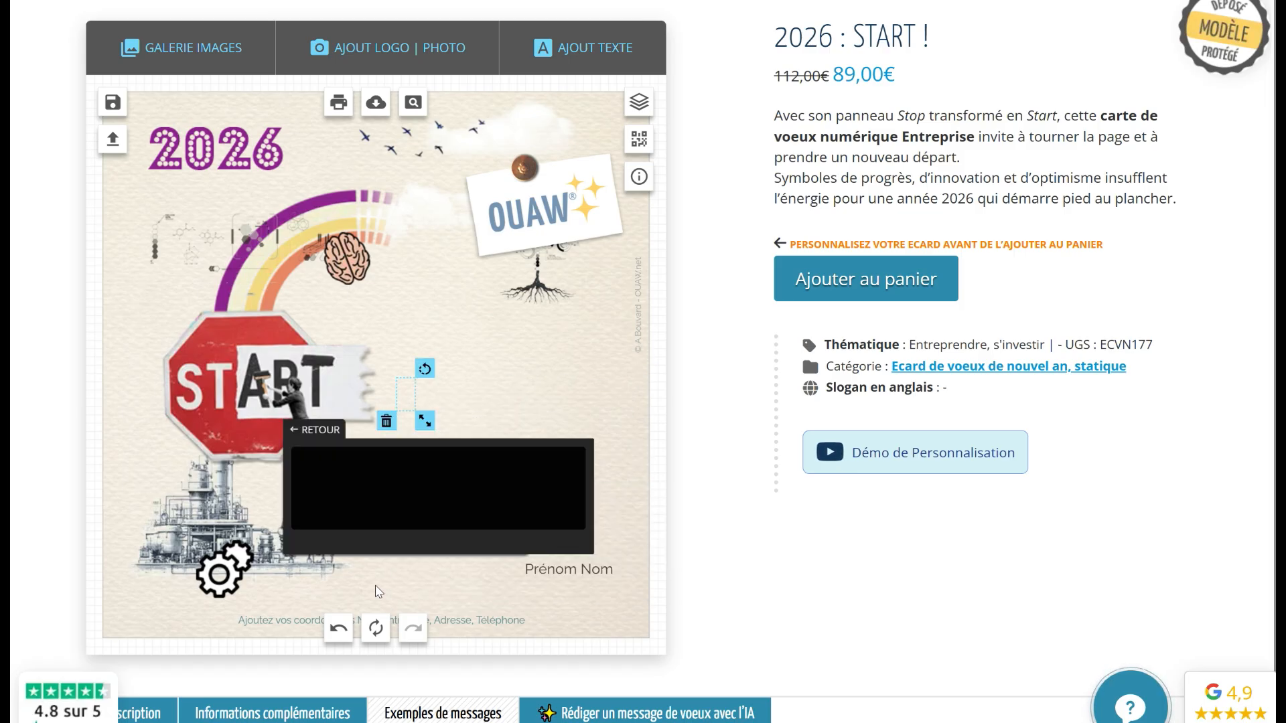
{"action": "key", "text": "ctrl+v"}
{"action": "left_click", "coordinate": [462, 521]}
Nudge the message box up and delete the Prénom Nom signature text box
{"action": "left_click_drag", "start_coordinate": [476, 468], "coordinate": [487, 442]}
{"action": "left_click", "coordinate": [528, 507]}
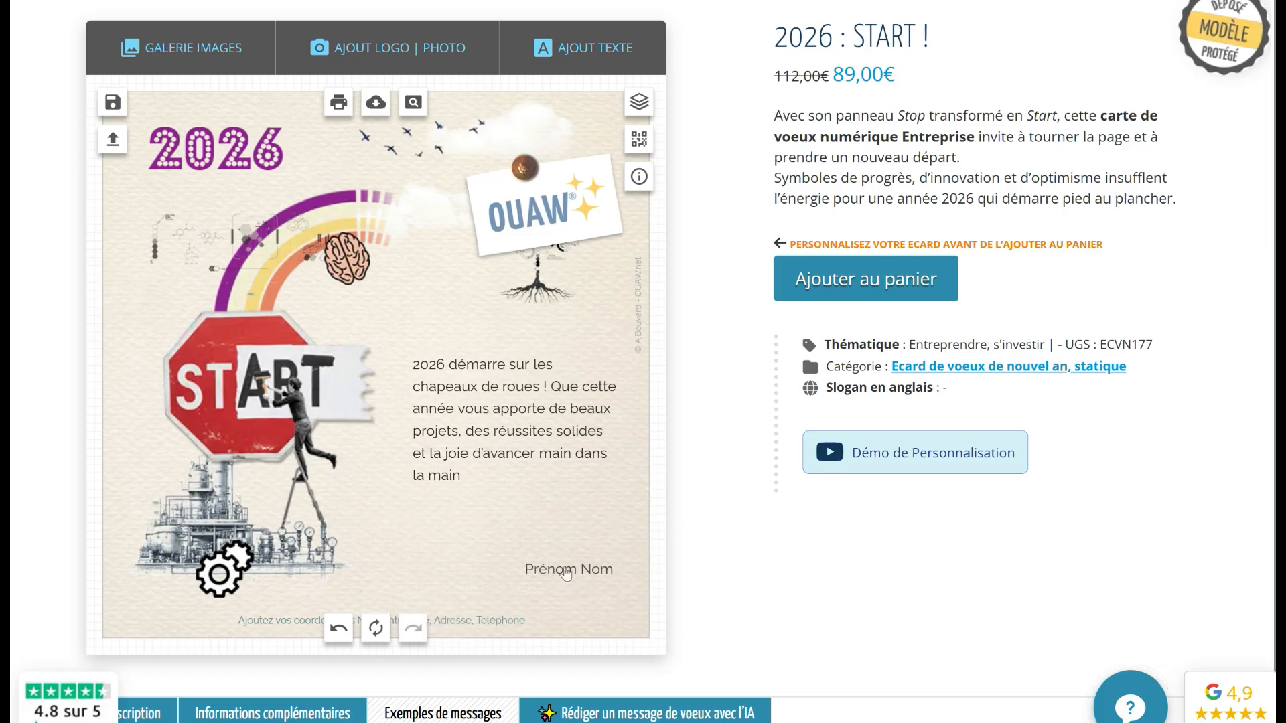
{"action": "left_click_drag", "start_coordinate": [565, 572], "coordinate": [566, 503]}
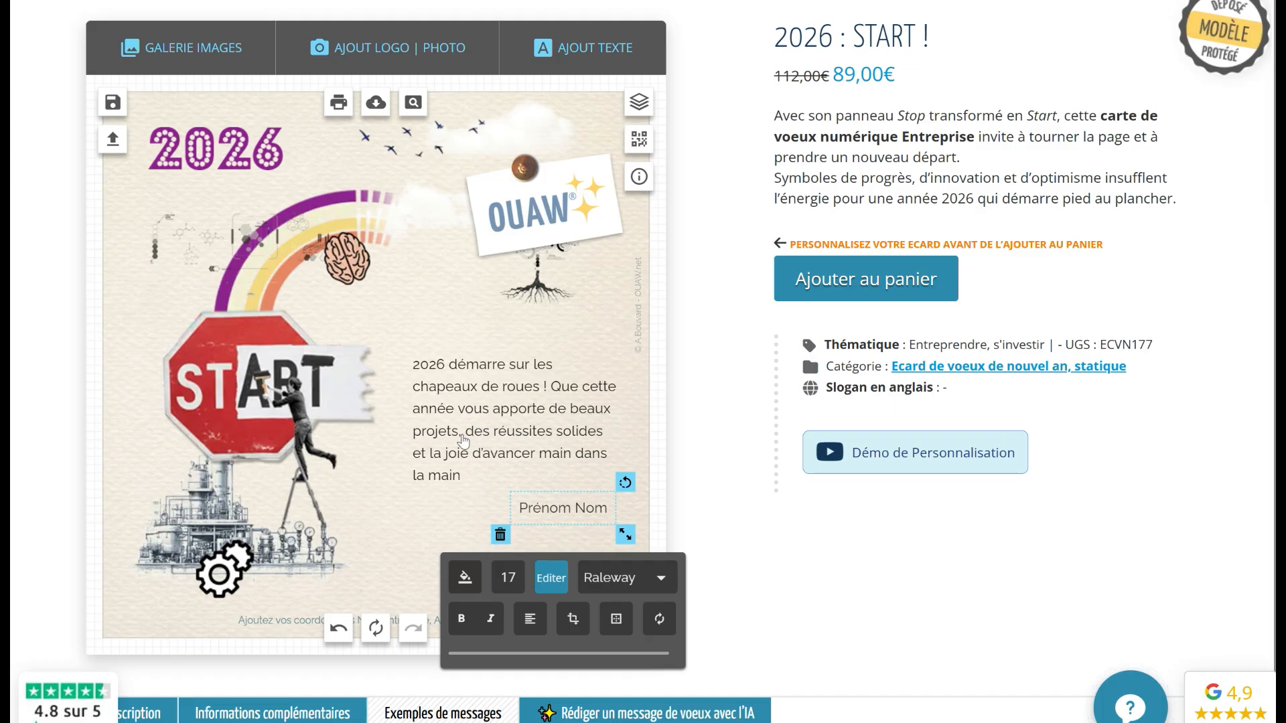
{"action": "left_click", "coordinate": [551, 577]}
{"action": "left_click", "coordinate": [411, 515]}
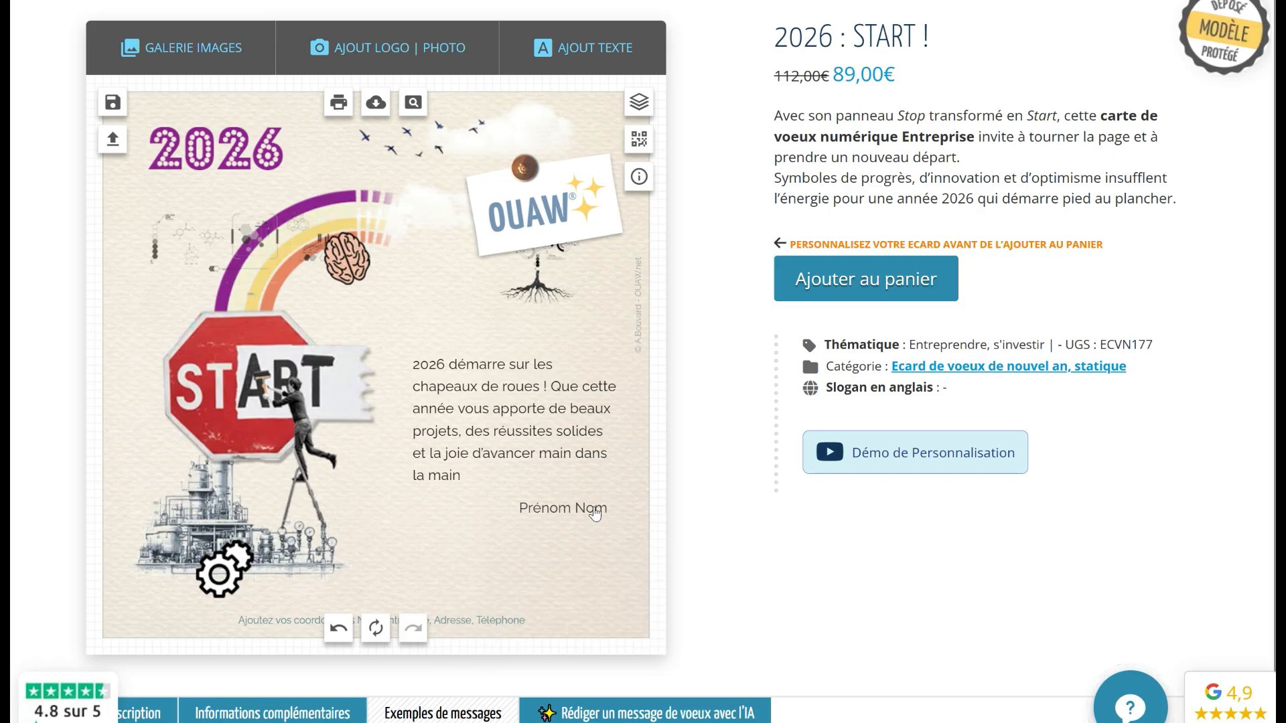
{"action": "left_click", "coordinate": [520, 511]}
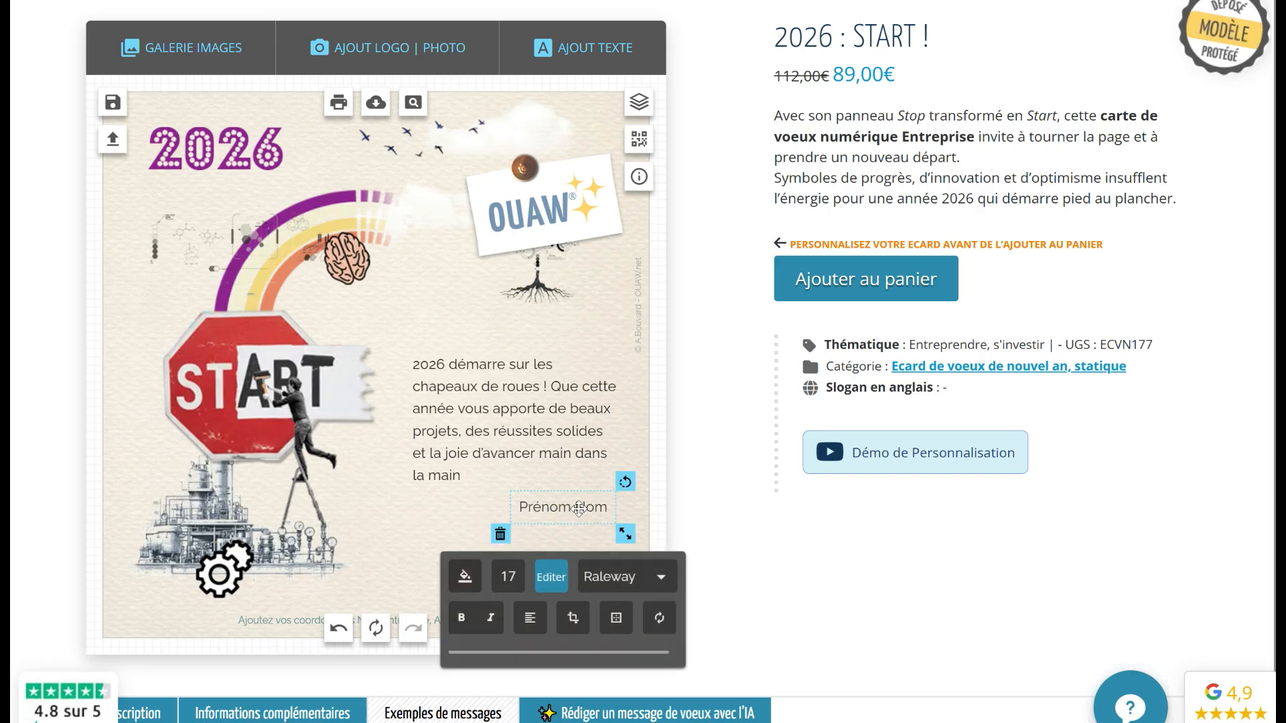
{"action": "left_click", "coordinate": [499, 534]}
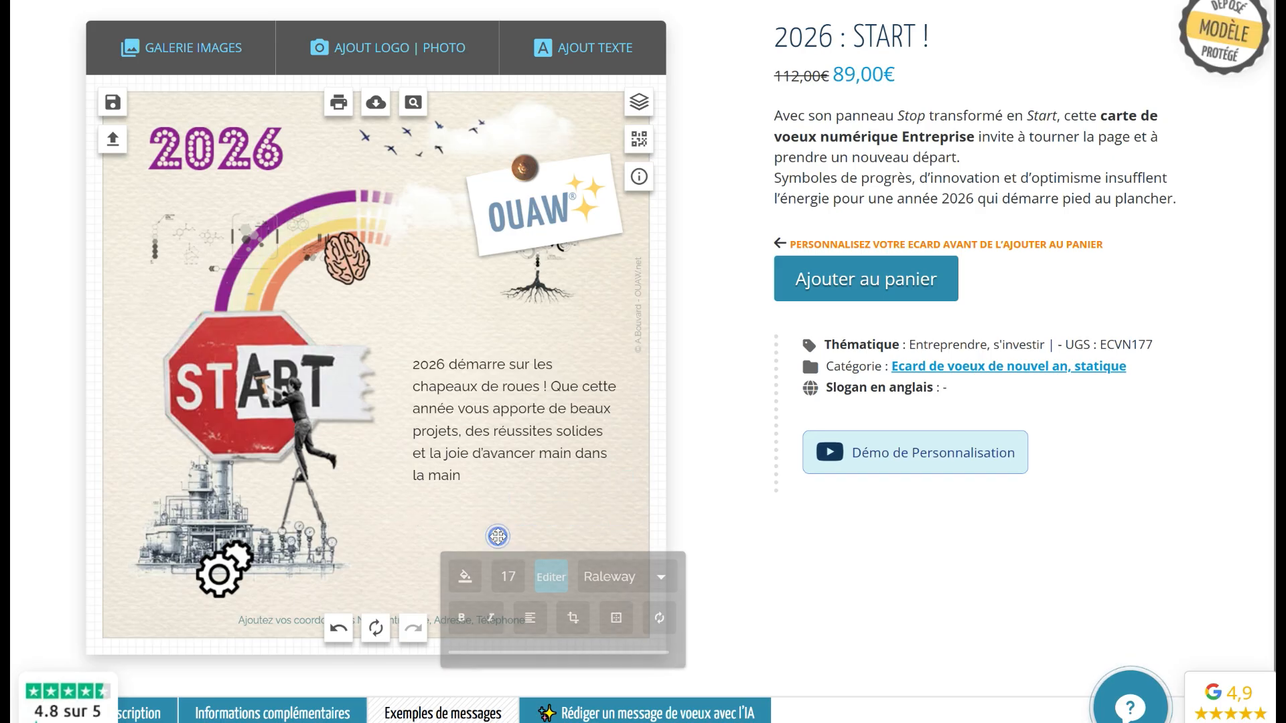
{"action": "scroll", "coordinate": [513, 243], "scroll_direction": "up", "scroll_amount": 1}
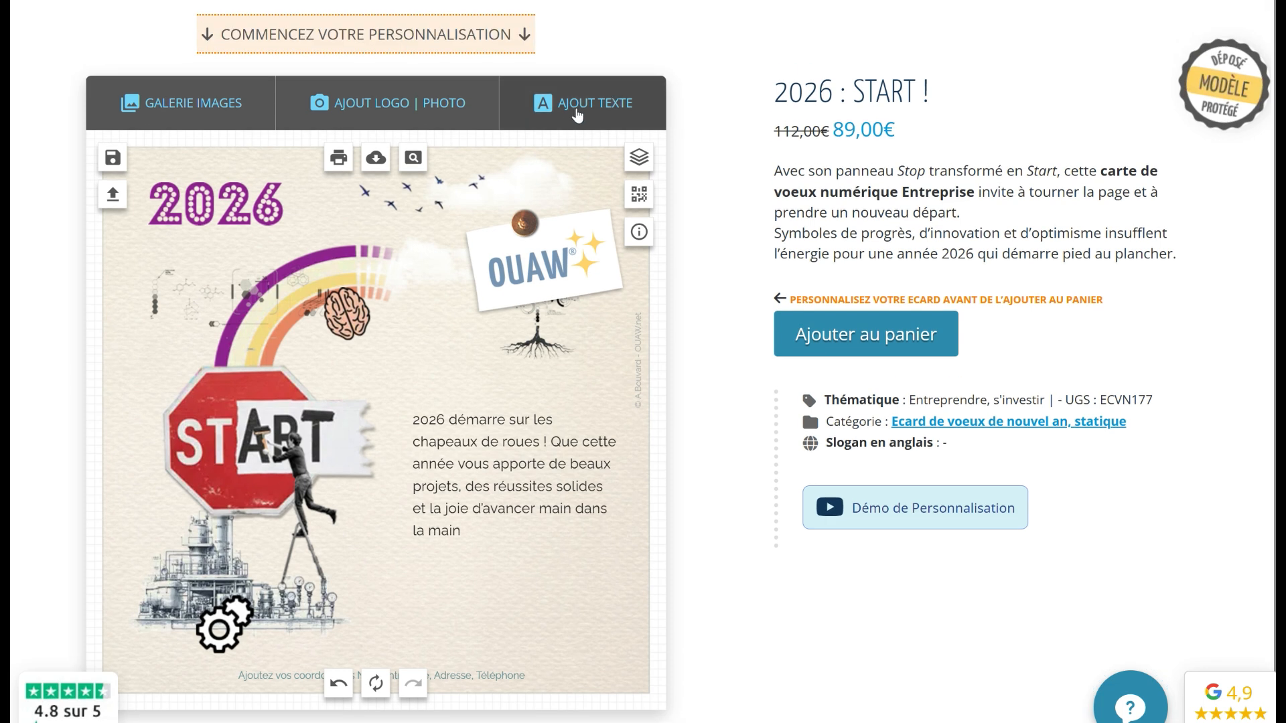
Add a text line with the sender's full name and place it just below the message
{"action": "left_click", "coordinate": [580, 111]}
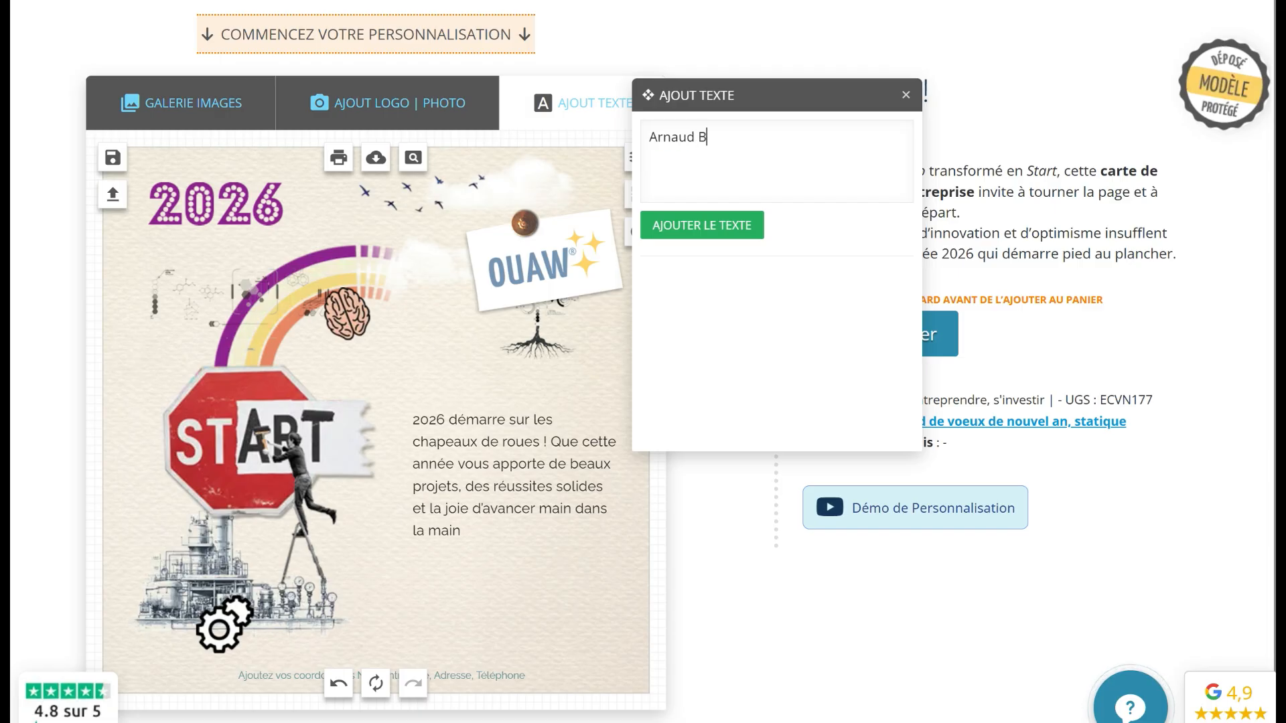
{"action": "left_click", "coordinate": [689, 223]}
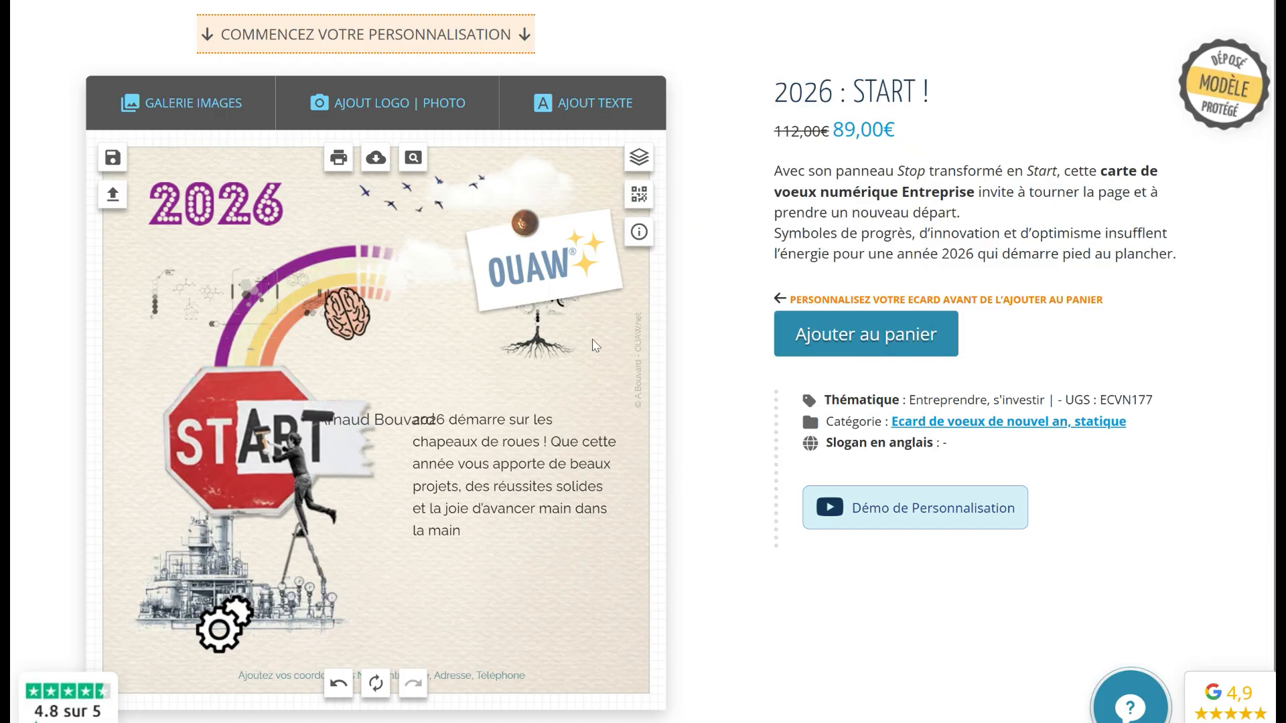
{"action": "left_click", "coordinate": [424, 411]}
{"action": "left_click_drag", "start_coordinate": [424, 411], "coordinate": [528, 560]}
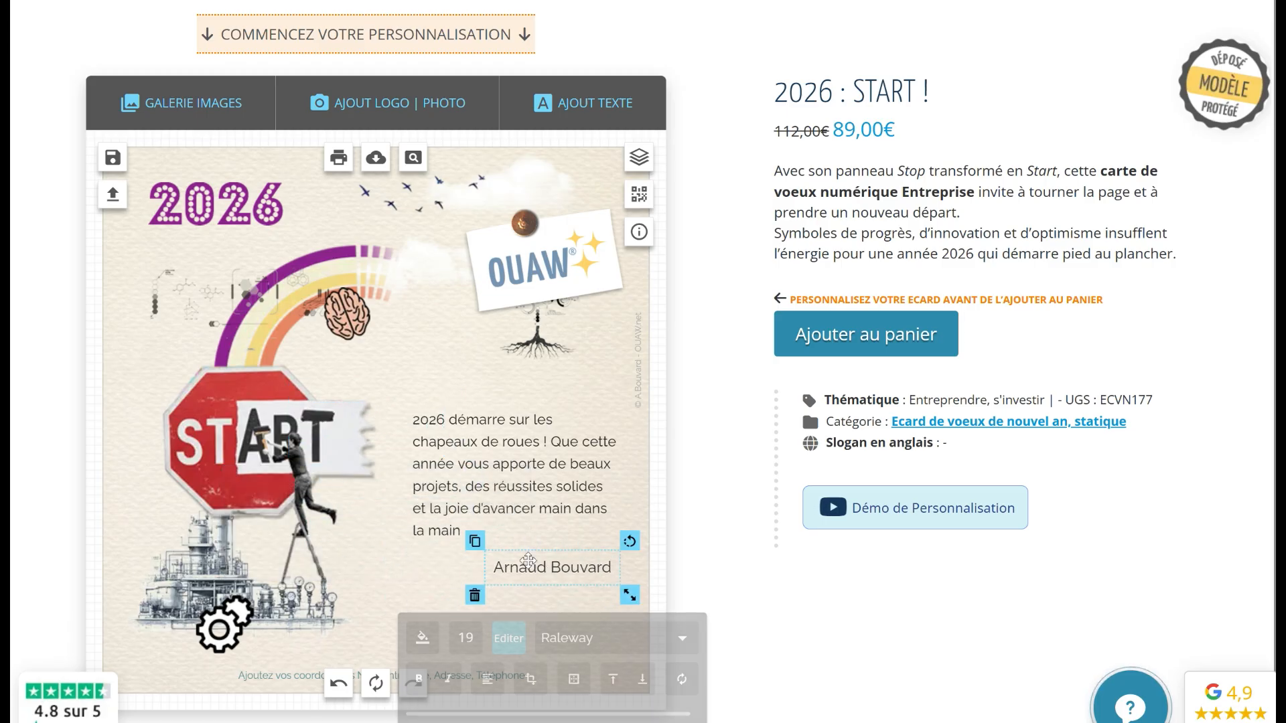
{"action": "left_click", "coordinate": [474, 497]}
Check the message and signature colour and font options, leaving them unchanged
{"action": "left_click", "coordinate": [552, 568]}
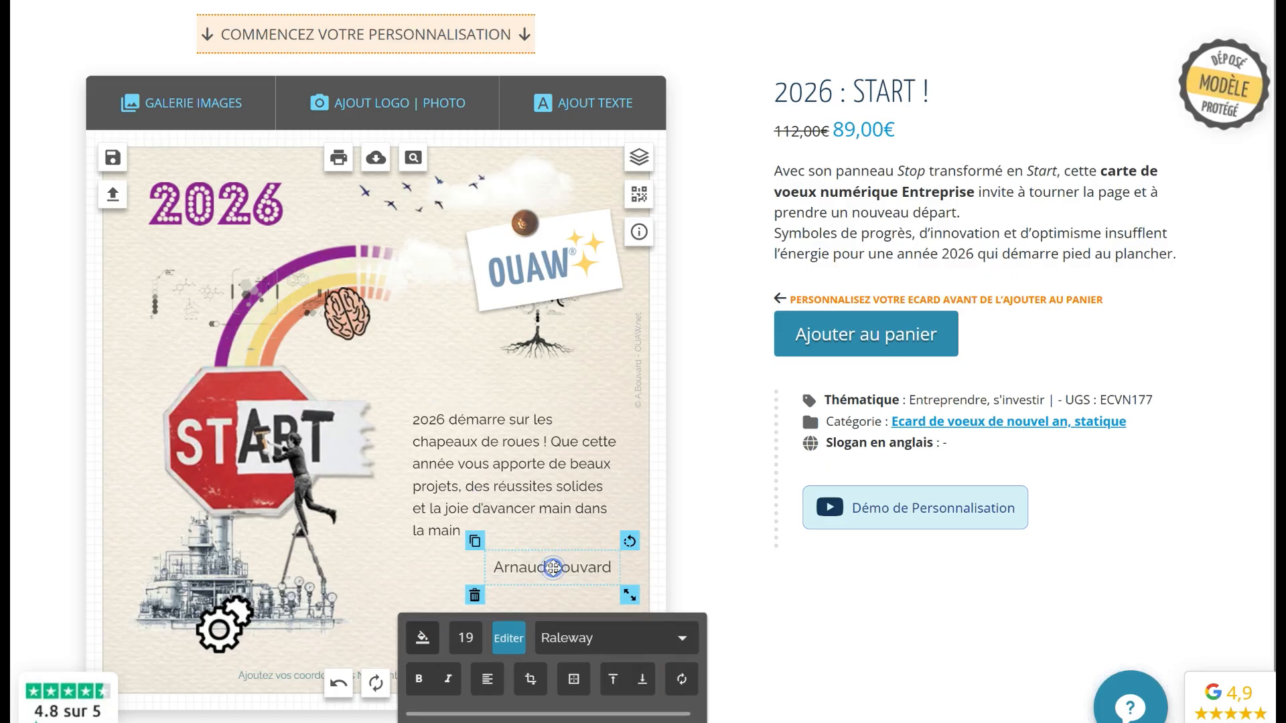
{"action": "left_click", "coordinate": [478, 489]}
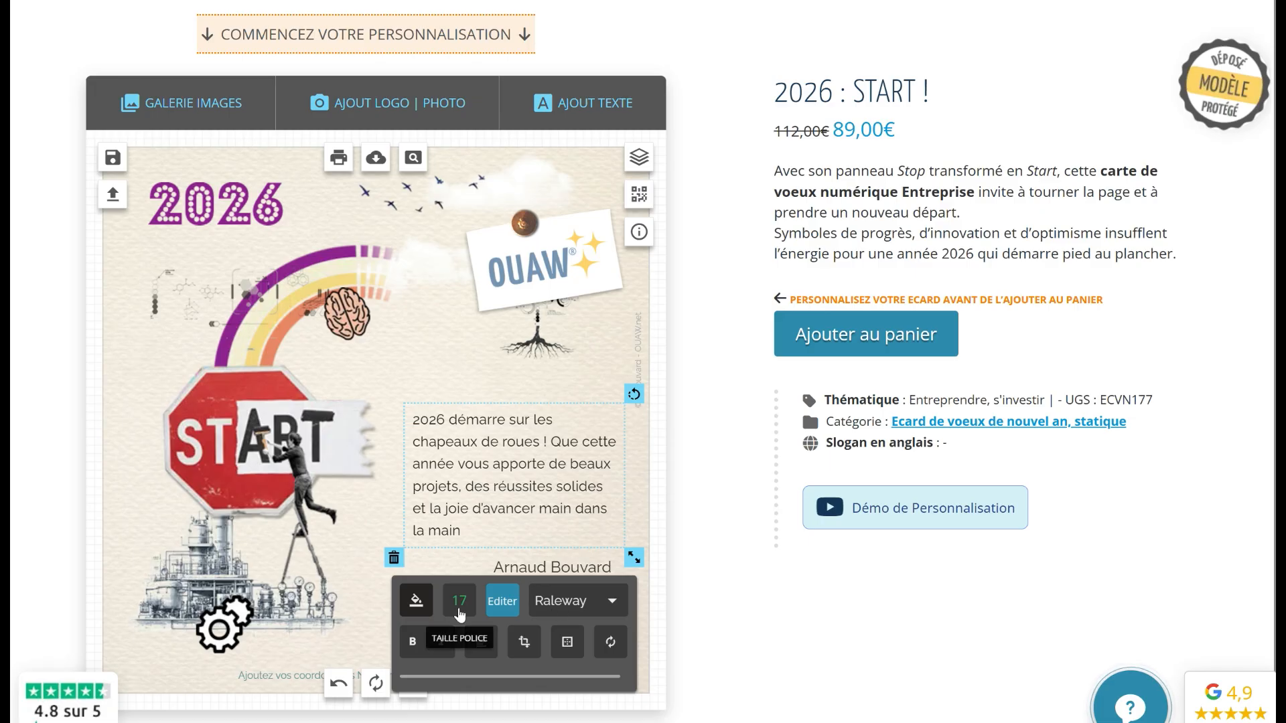
{"action": "left_click", "coordinate": [412, 614]}
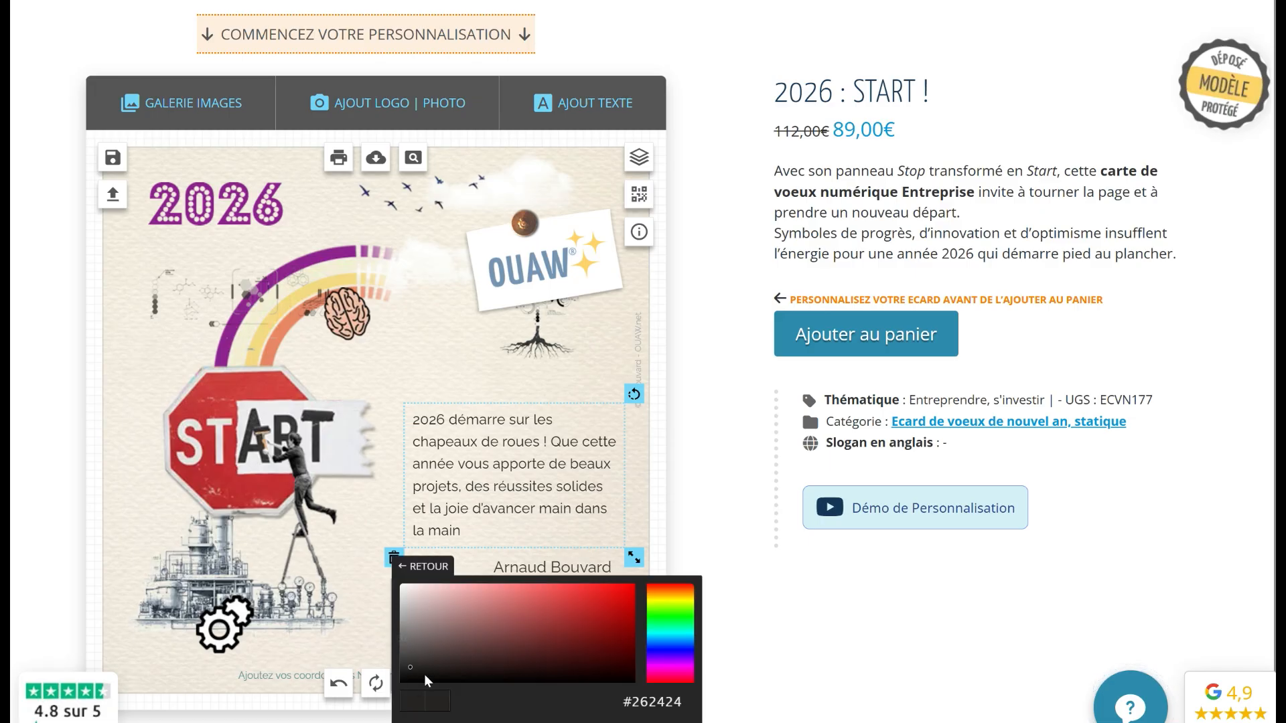
{"action": "left_click", "coordinate": [527, 567]}
{"action": "scroll", "coordinate": [669, 603], "scroll_direction": "down", "scroll_amount": 2}
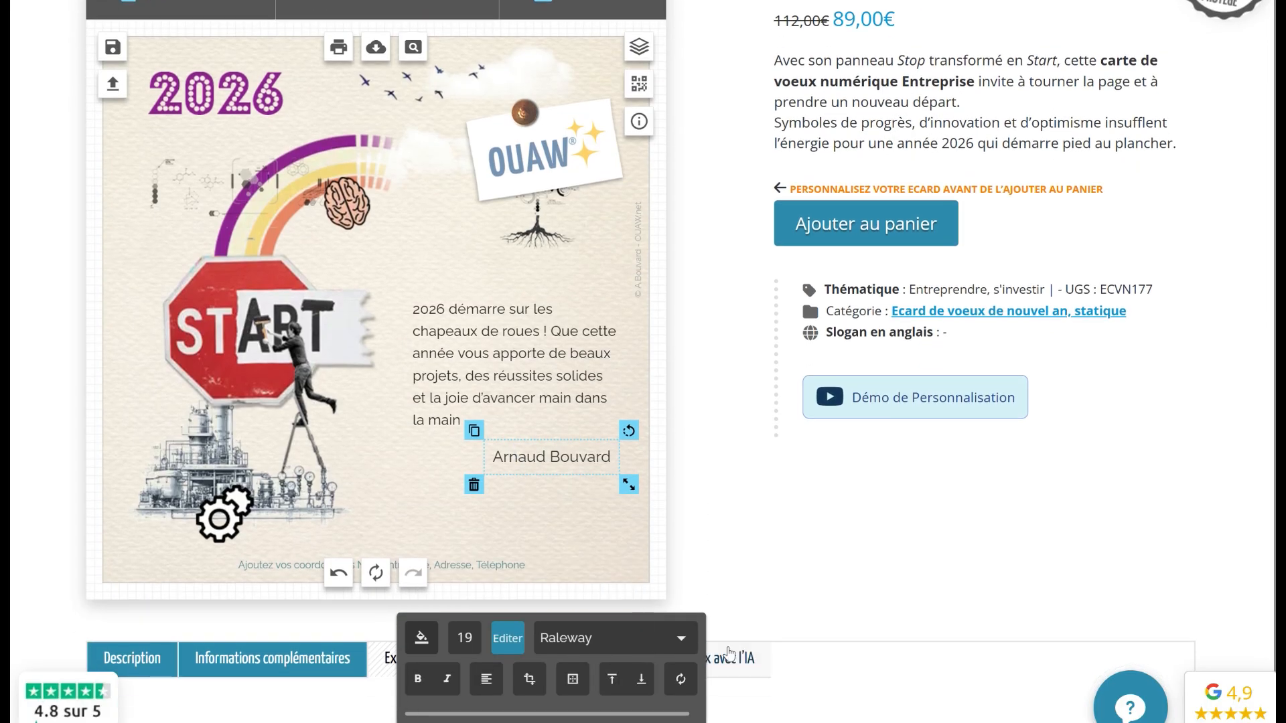
{"action": "left_click", "coordinate": [681, 638]}
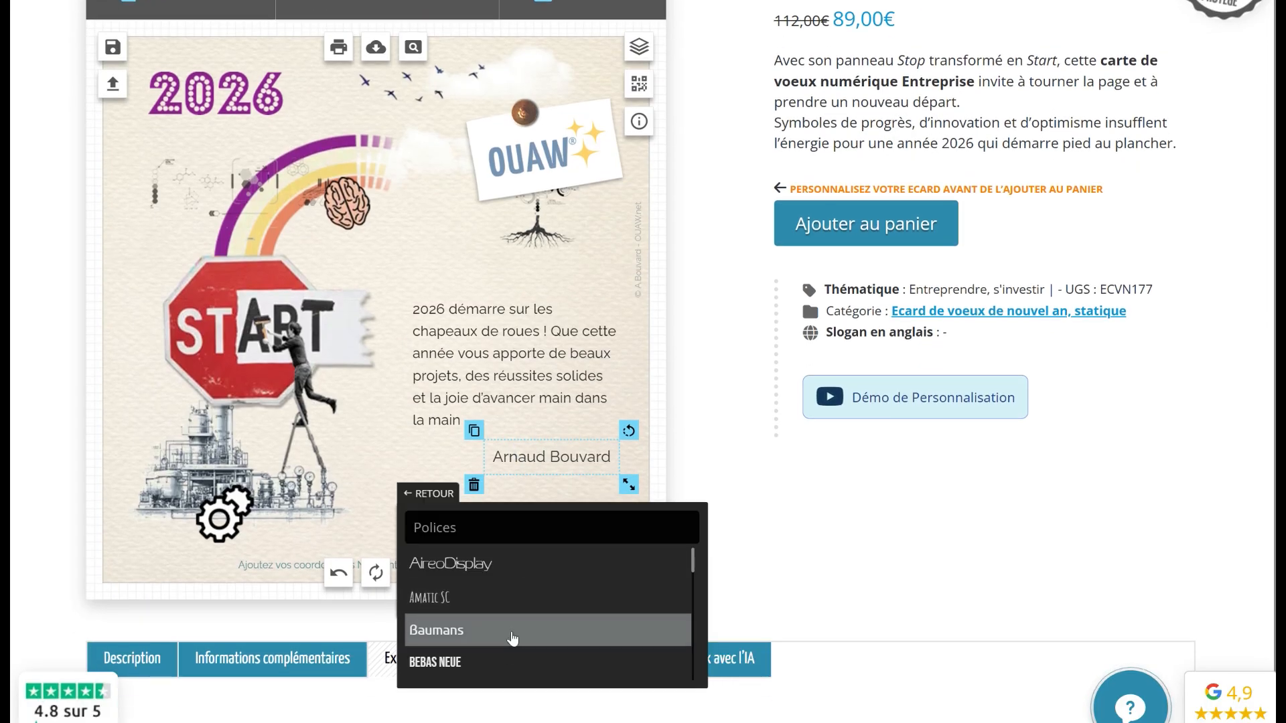
{"action": "scroll", "coordinate": [467, 613], "scroll_direction": "down", "scroll_amount": 10}
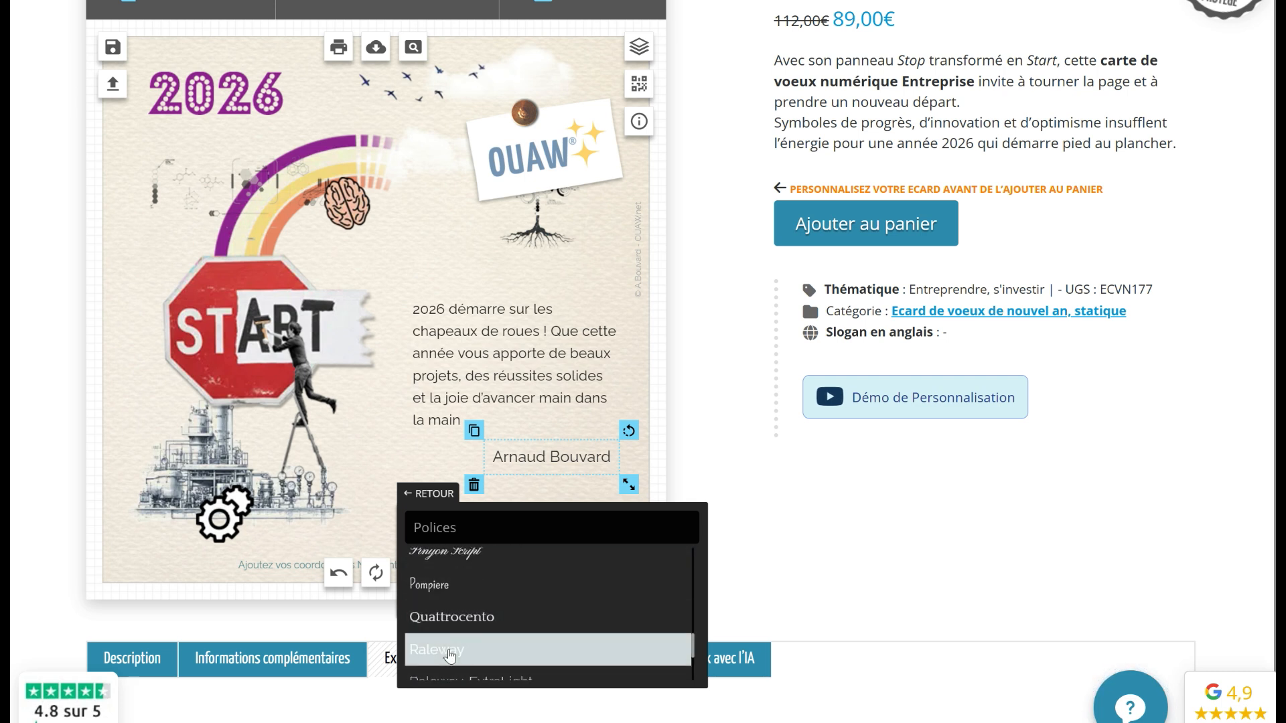
{"action": "left_click", "coordinate": [429, 496]}
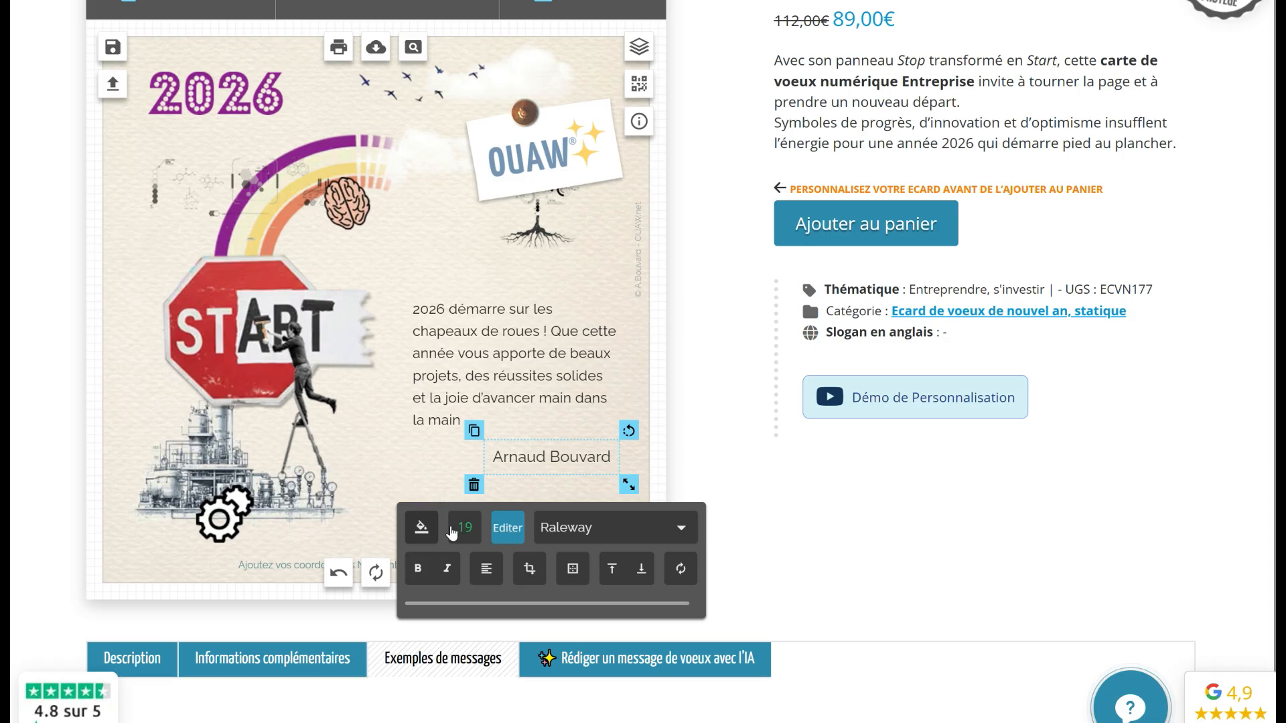
Reduce the signature name's font size from 19 to 17
{"action": "left_click", "coordinate": [451, 528]}
{"action": "left_click", "coordinate": [683, 528]}
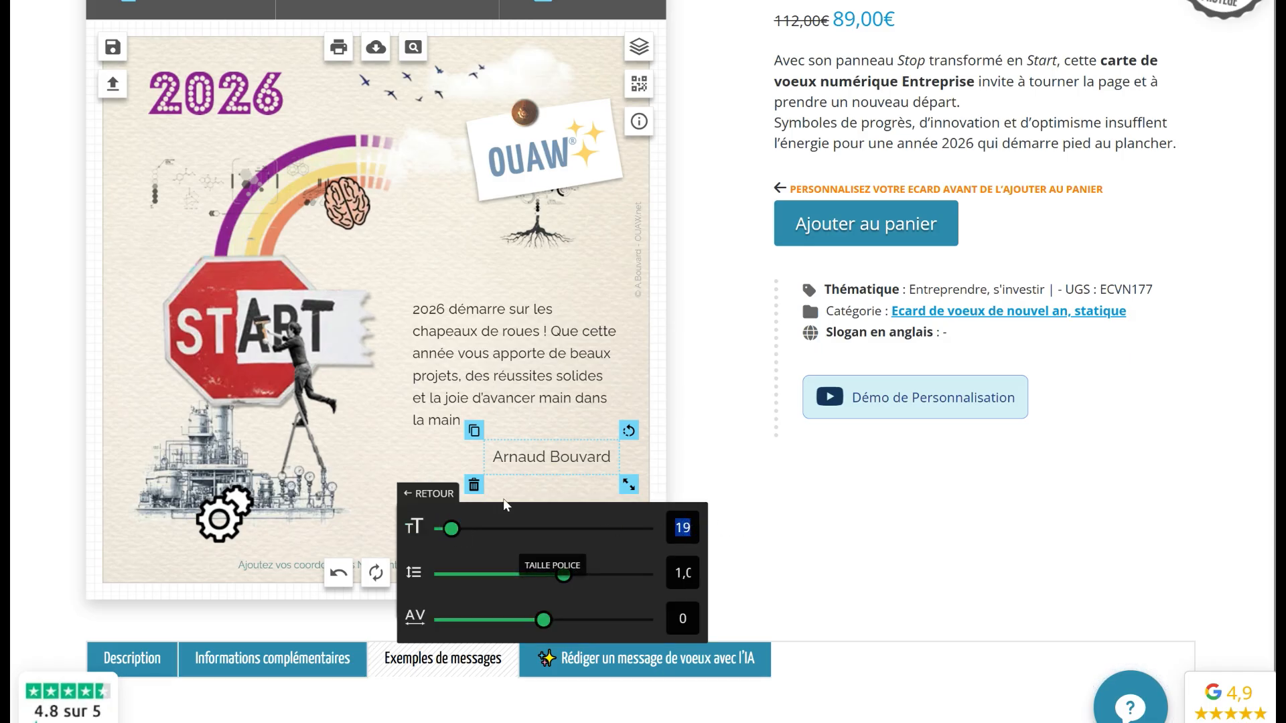
{"action": "type", "text": "17"}
{"action": "key", "text": "Return"}
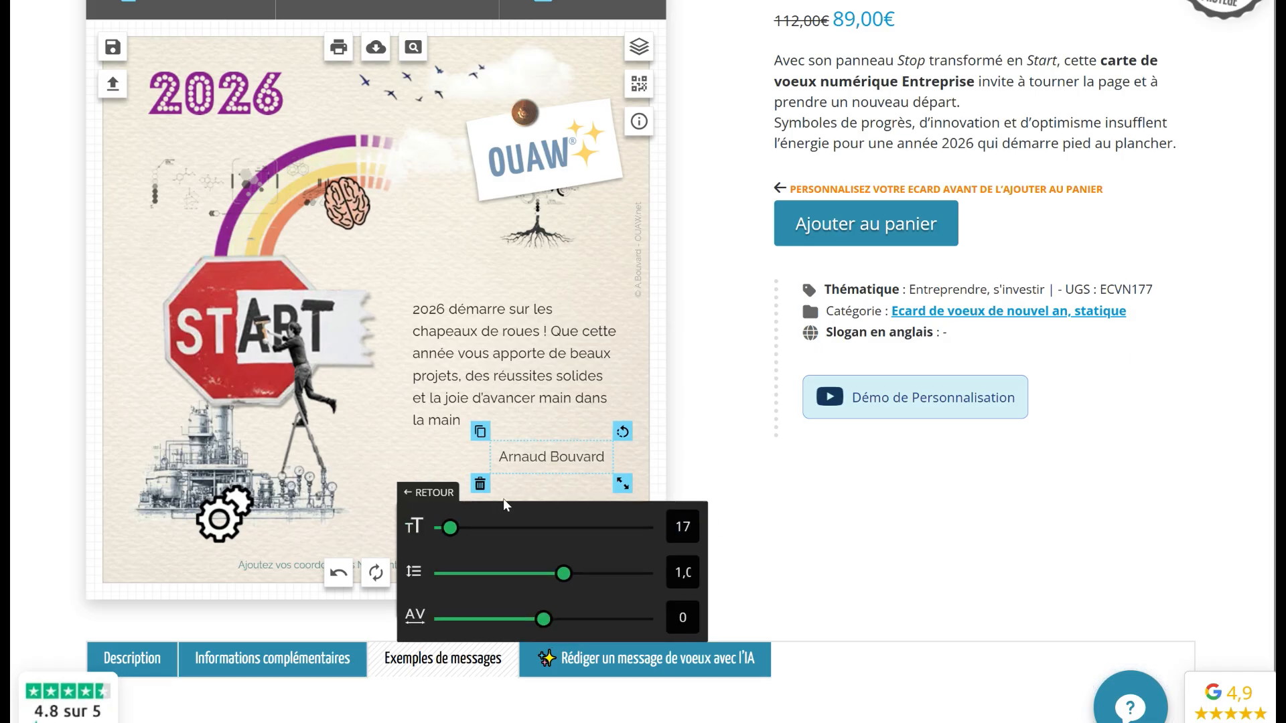
{"action": "left_click", "coordinate": [427, 501]}
Nudge the signature slightly up and right, just beneath the greeting
{"action": "left_click", "coordinate": [424, 531]}
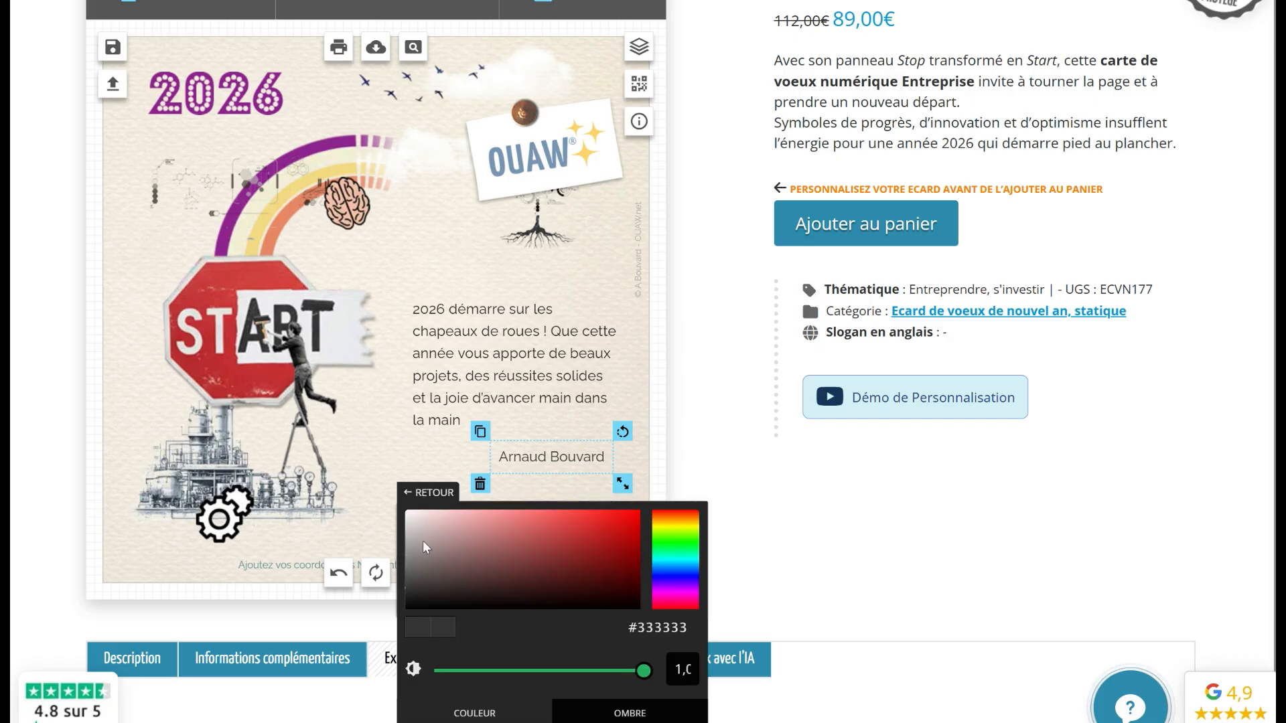
{"action": "scroll", "coordinate": [430, 584], "scroll_direction": "down", "scroll_amount": 1}
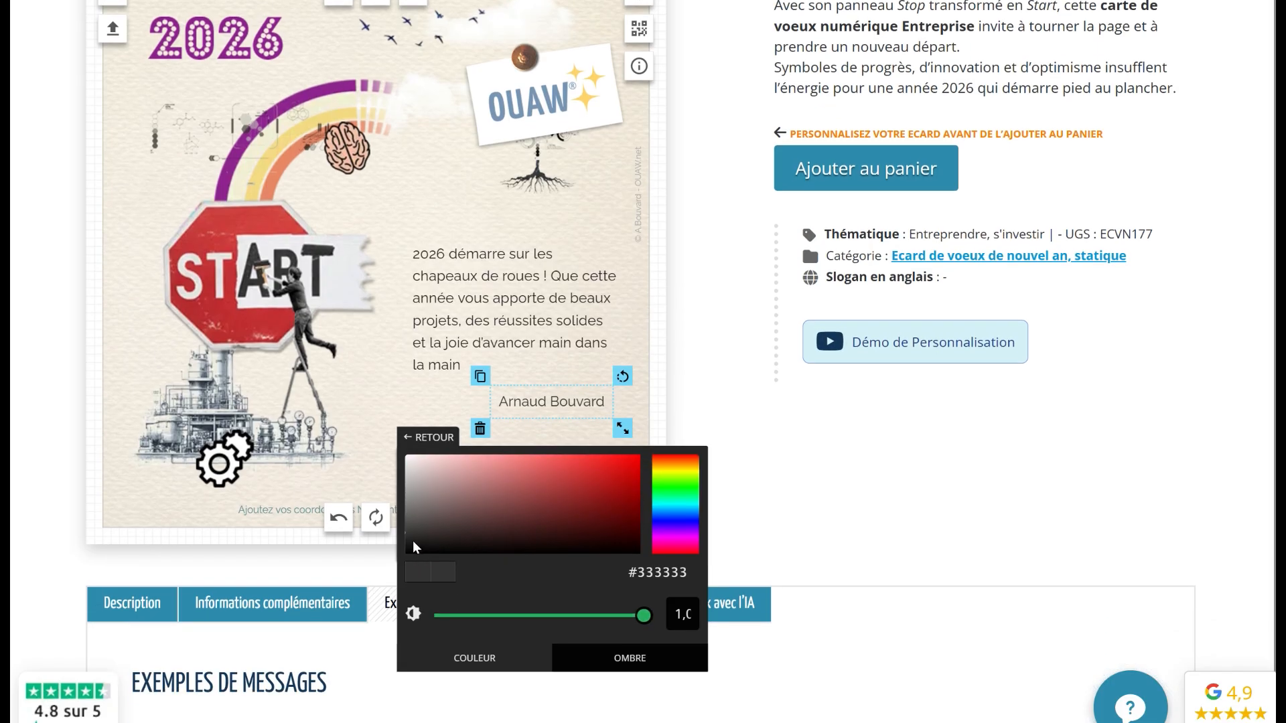
{"action": "left_click", "coordinate": [589, 394]}
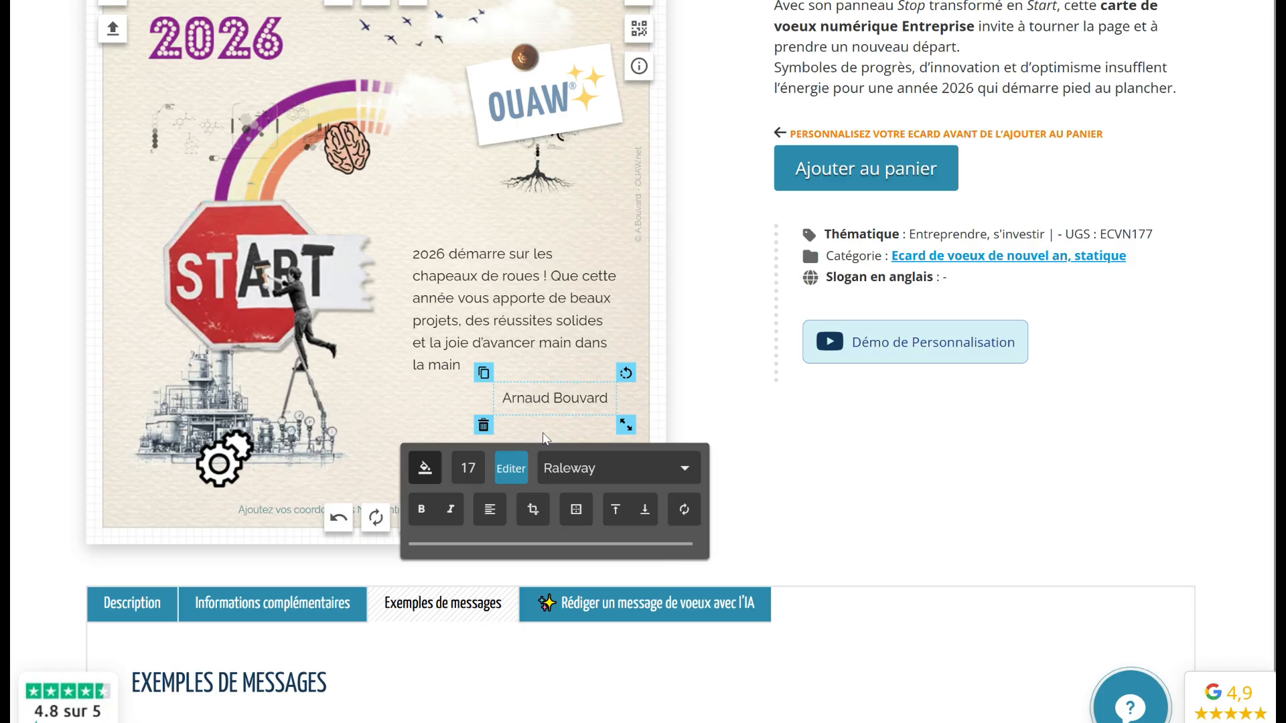
{"action": "left_click_drag", "start_coordinate": [548, 395], "coordinate": [550, 392]}
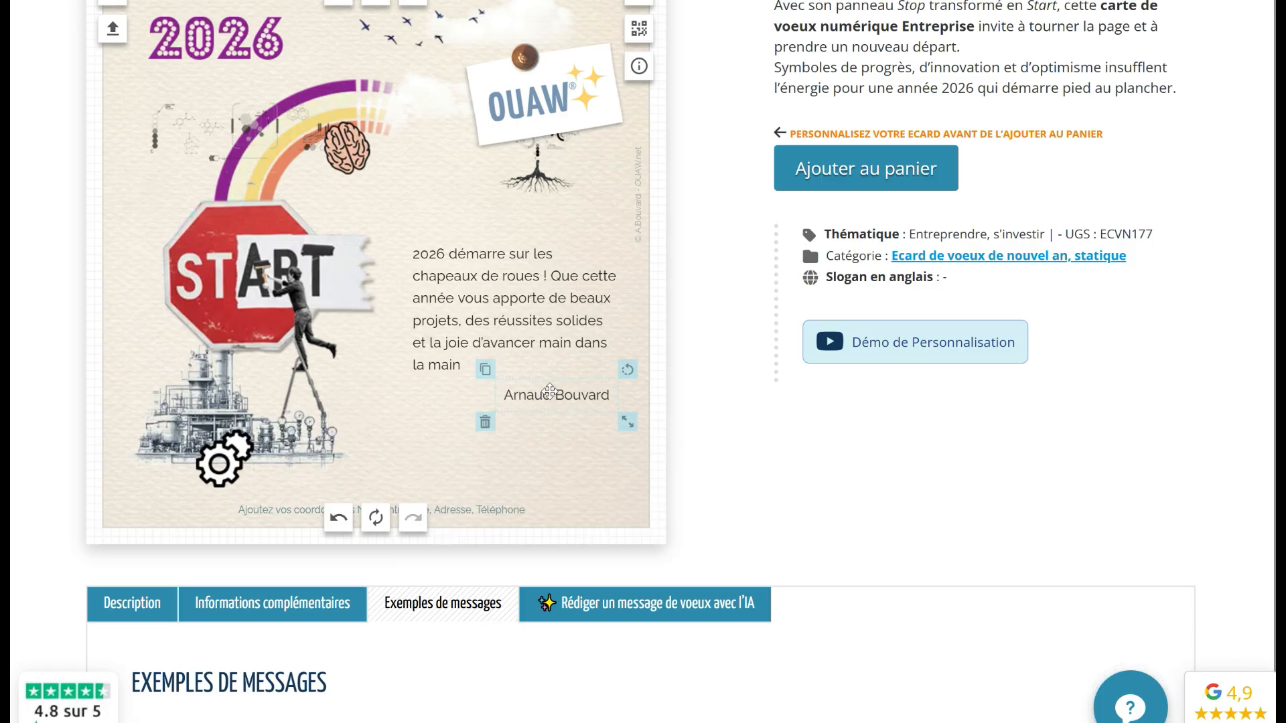
Replace the 'Ajoutez vos coordonnées' placeholder with oUAW, the company's postal address and phone number
{"action": "left_click", "coordinate": [276, 511]}
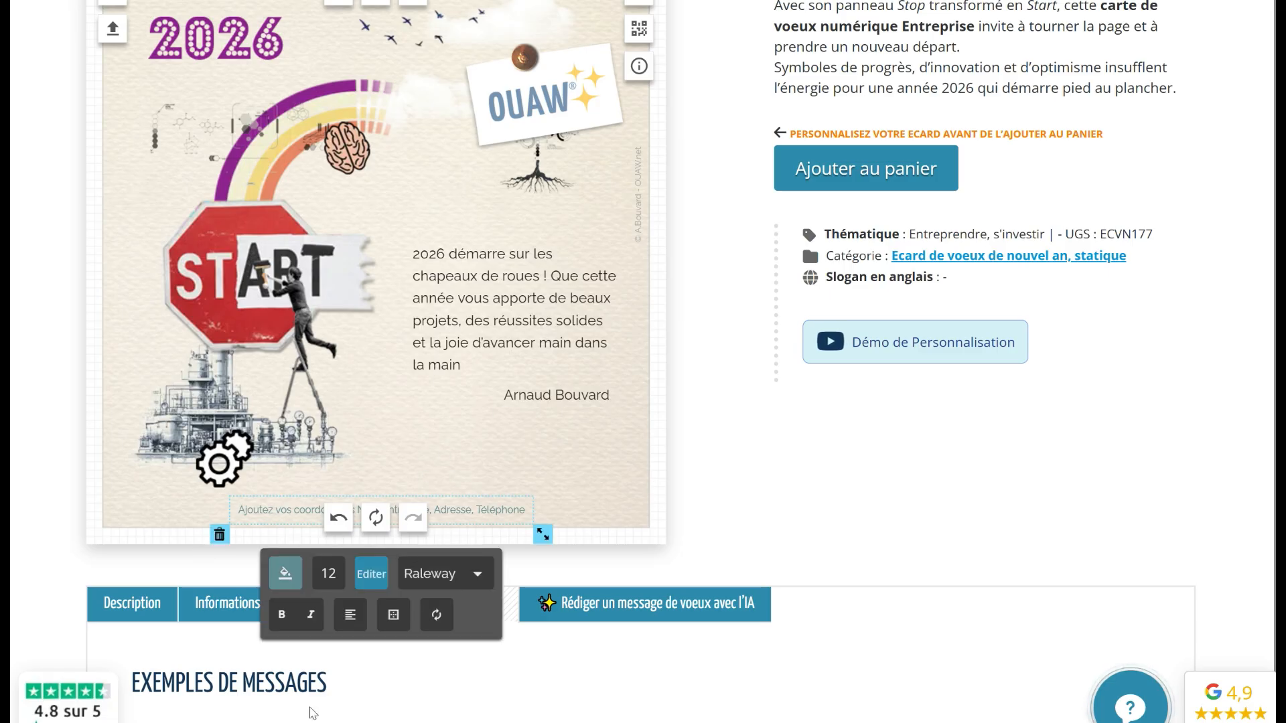
{"action": "left_click", "coordinate": [365, 574]}
{"action": "key", "text": "ctrl+a"}
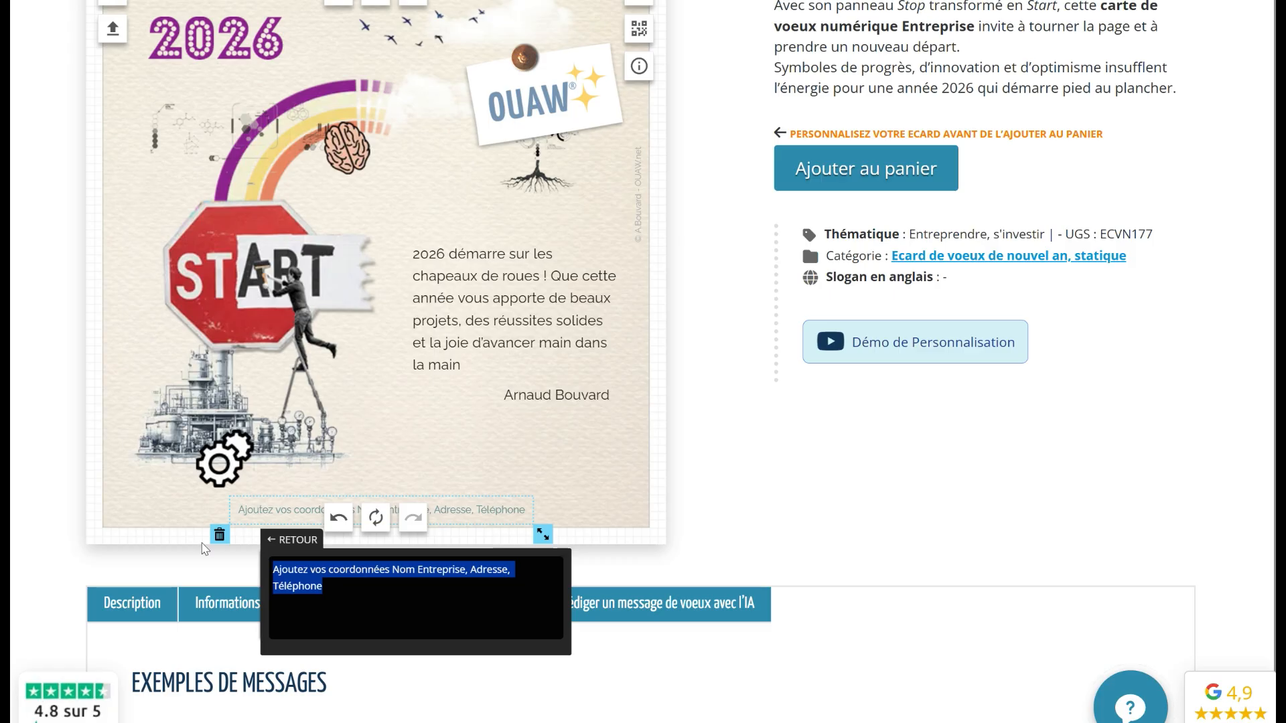
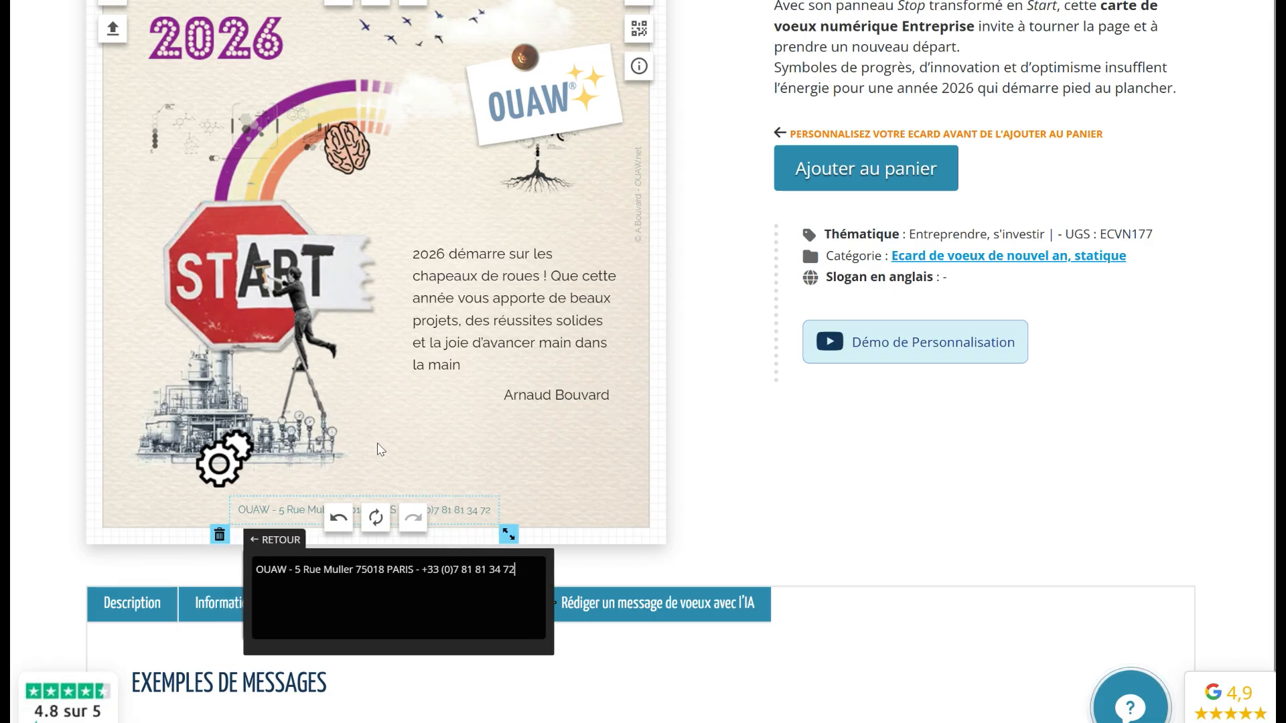
{"action": "left_click", "coordinate": [472, 449]}
{"action": "scroll", "coordinate": [474, 323], "scroll_direction": "up", "scroll_amount": 2}
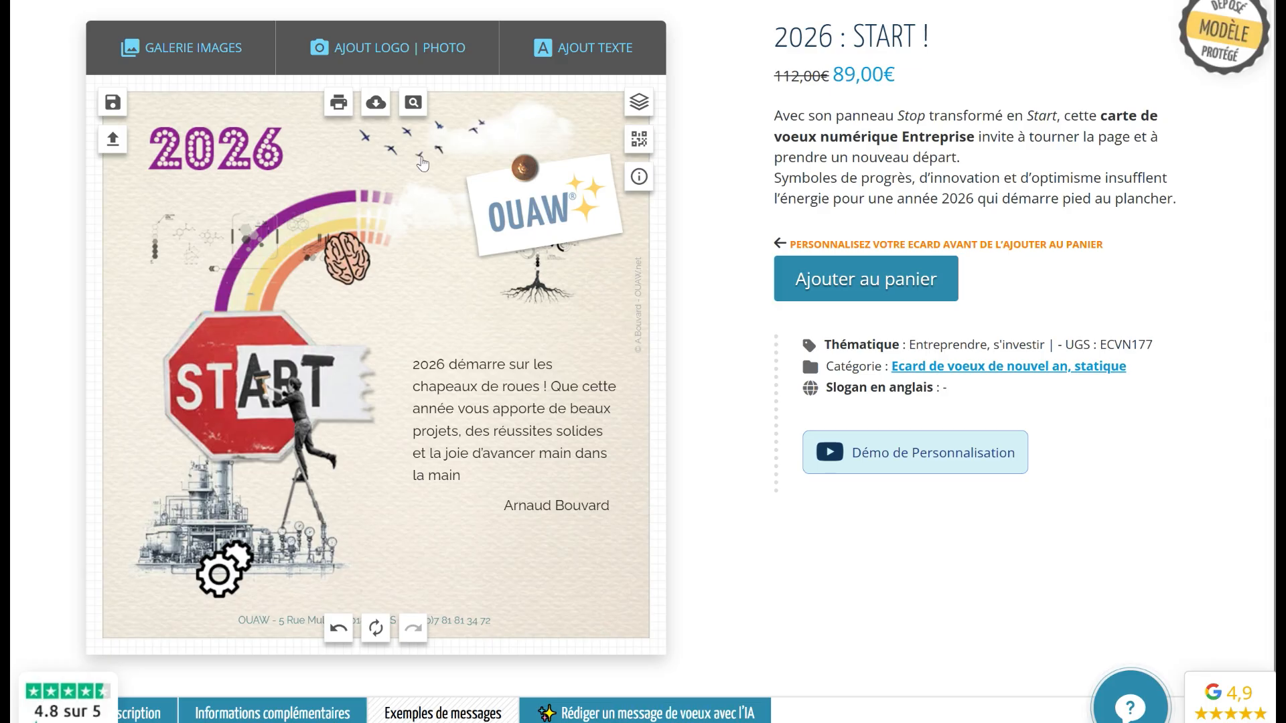
{"action": "left_click", "coordinate": [415, 104]}
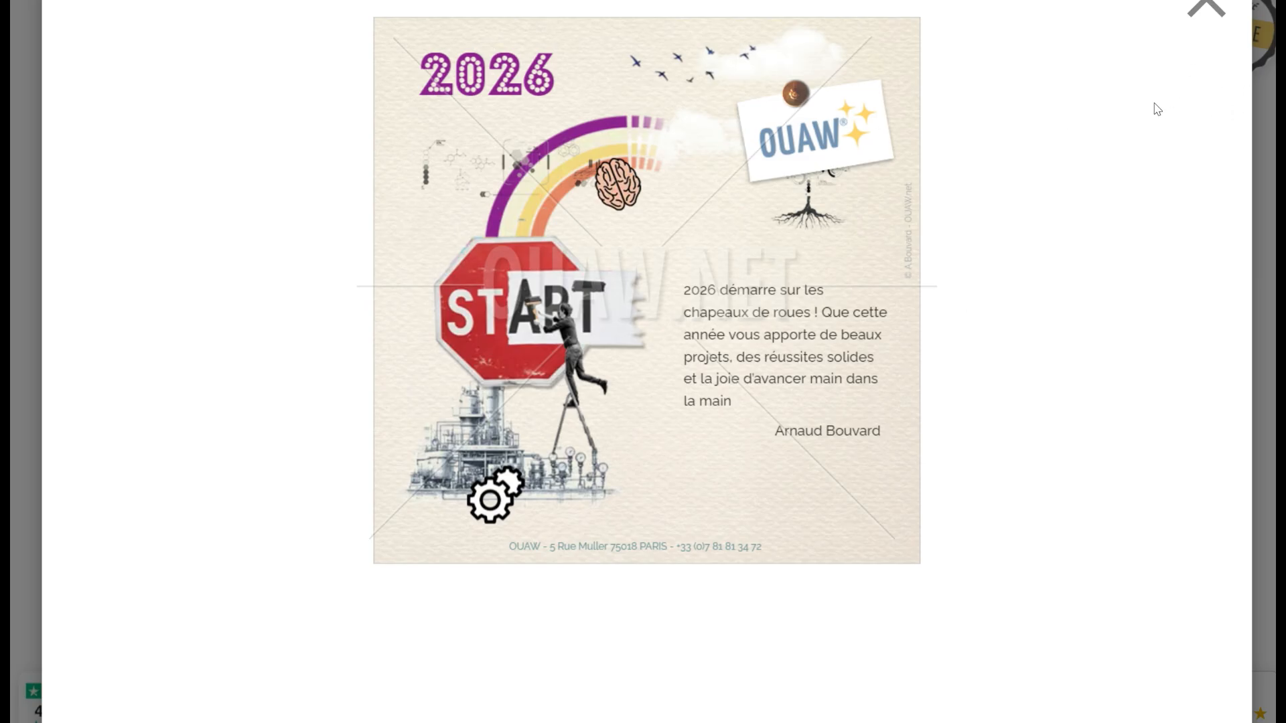
{"action": "left_click", "coordinate": [1204, 15]}
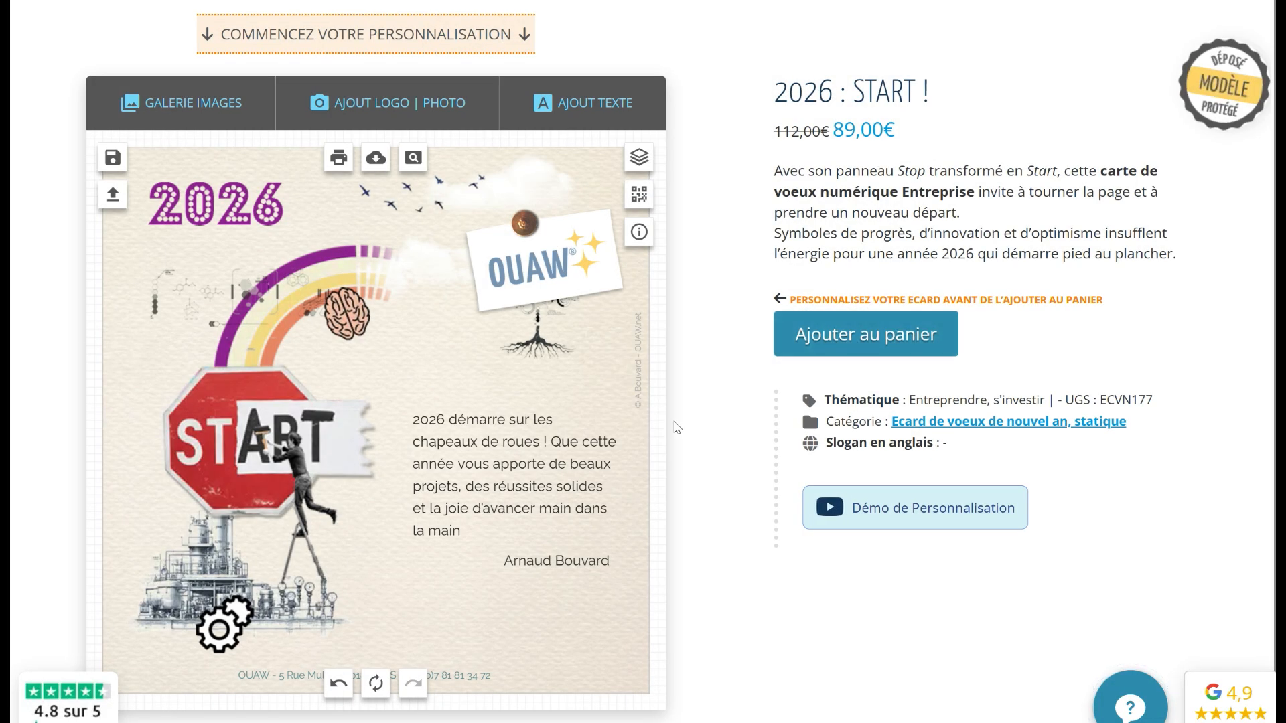
Save the card as a creation named crea1
{"action": "left_click", "coordinate": [112, 158]}
{"action": "type", "text": "crea1"}
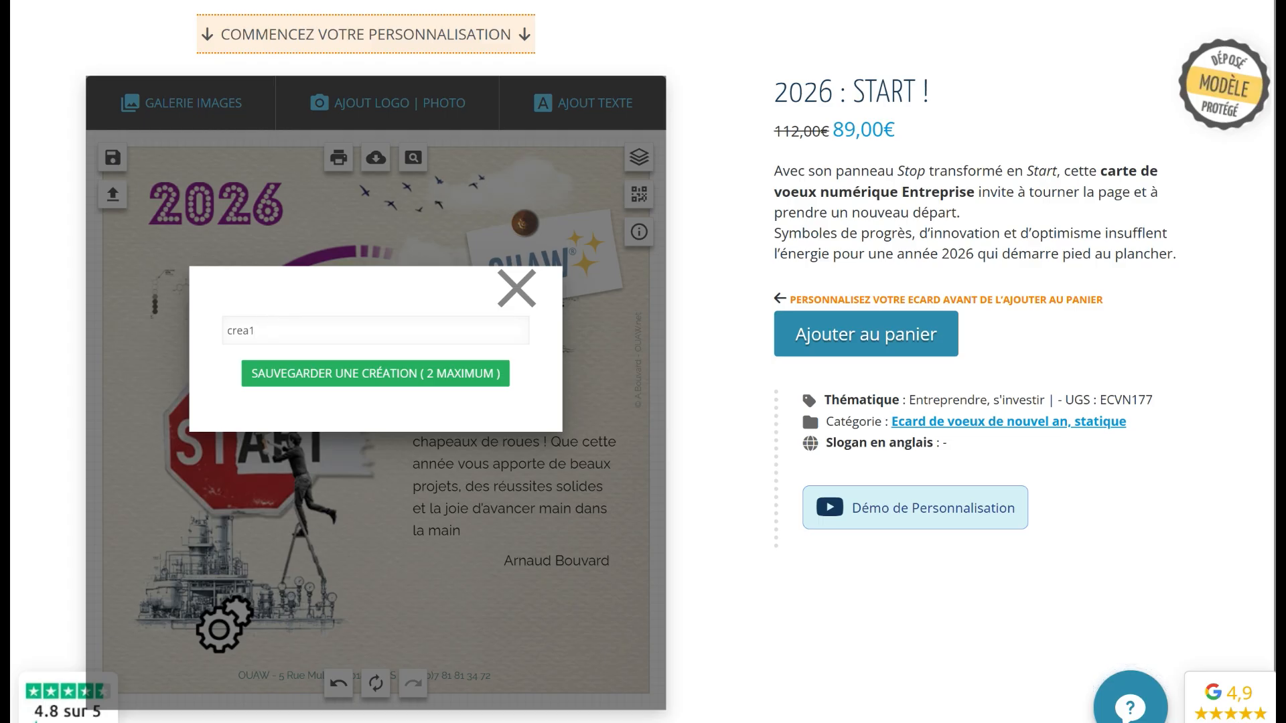
{"action": "left_click", "coordinate": [328, 381]}
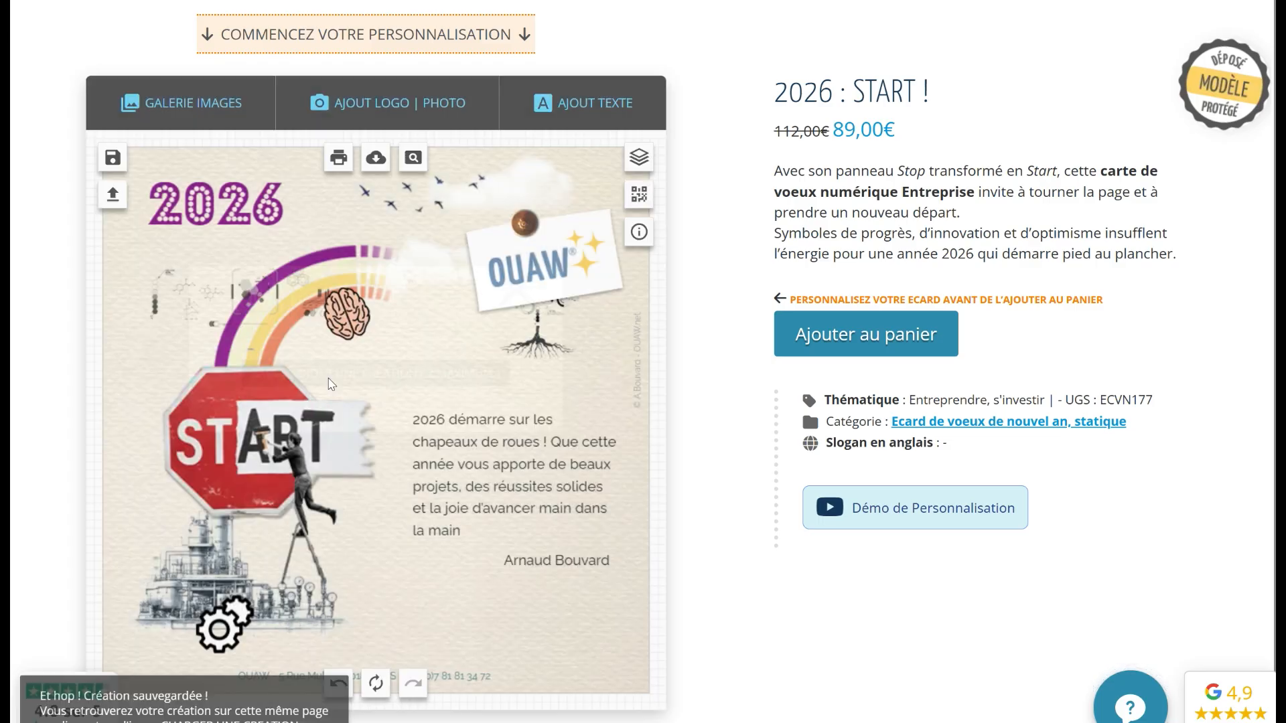
Load CREA1 from the saved creations list and close the panel
{"action": "left_click", "coordinate": [112, 198]}
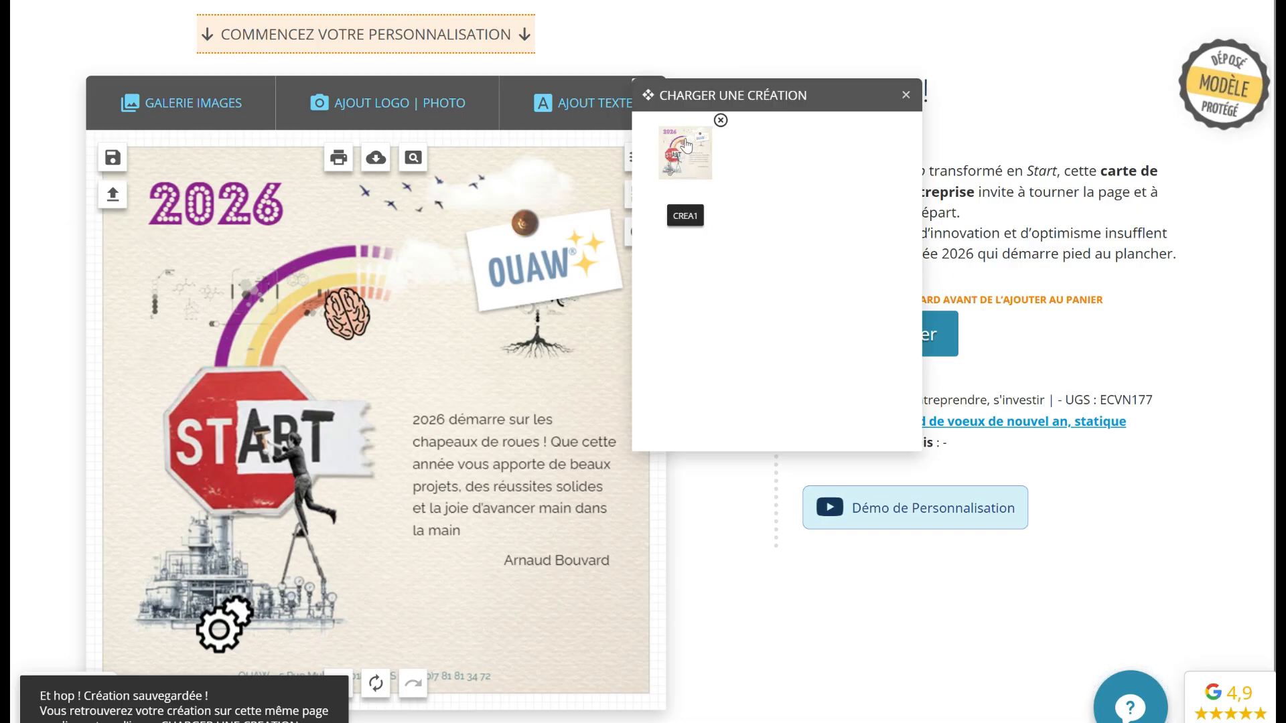
{"action": "left_click_drag", "start_coordinate": [730, 94], "coordinate": [829, 186]}
{"action": "left_click", "coordinate": [789, 260]}
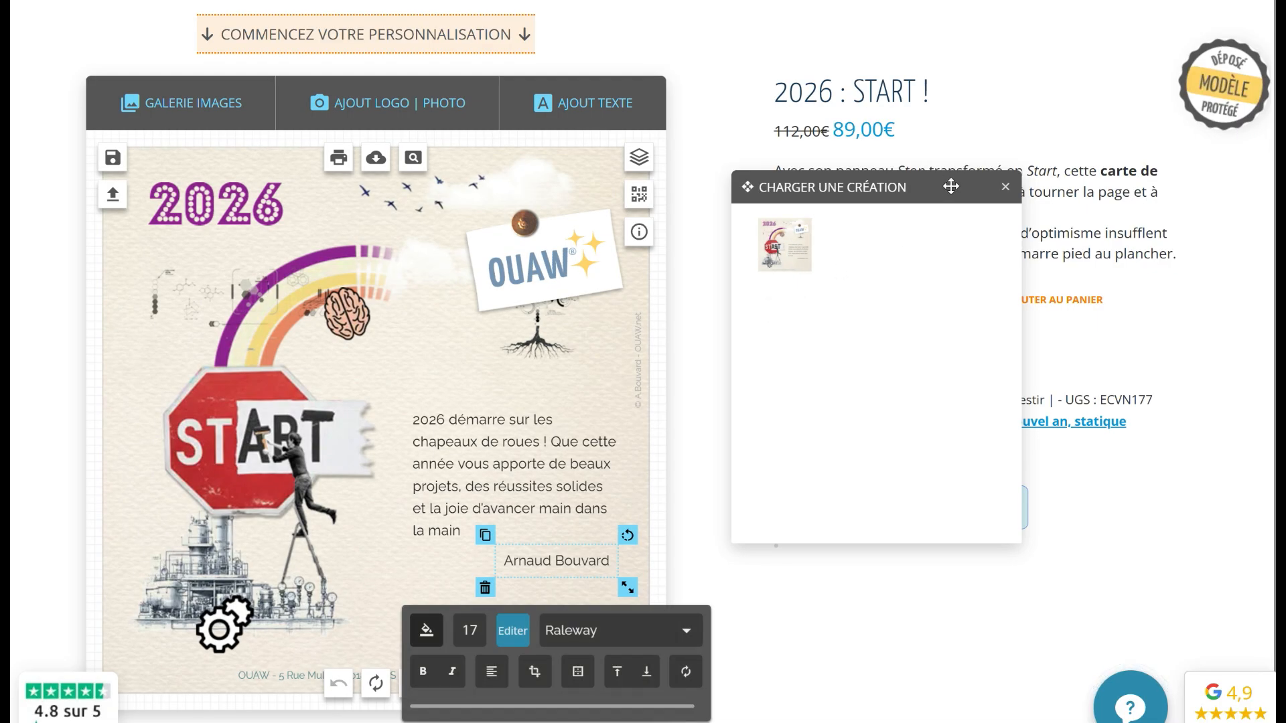
{"action": "left_click", "coordinate": [1007, 189]}
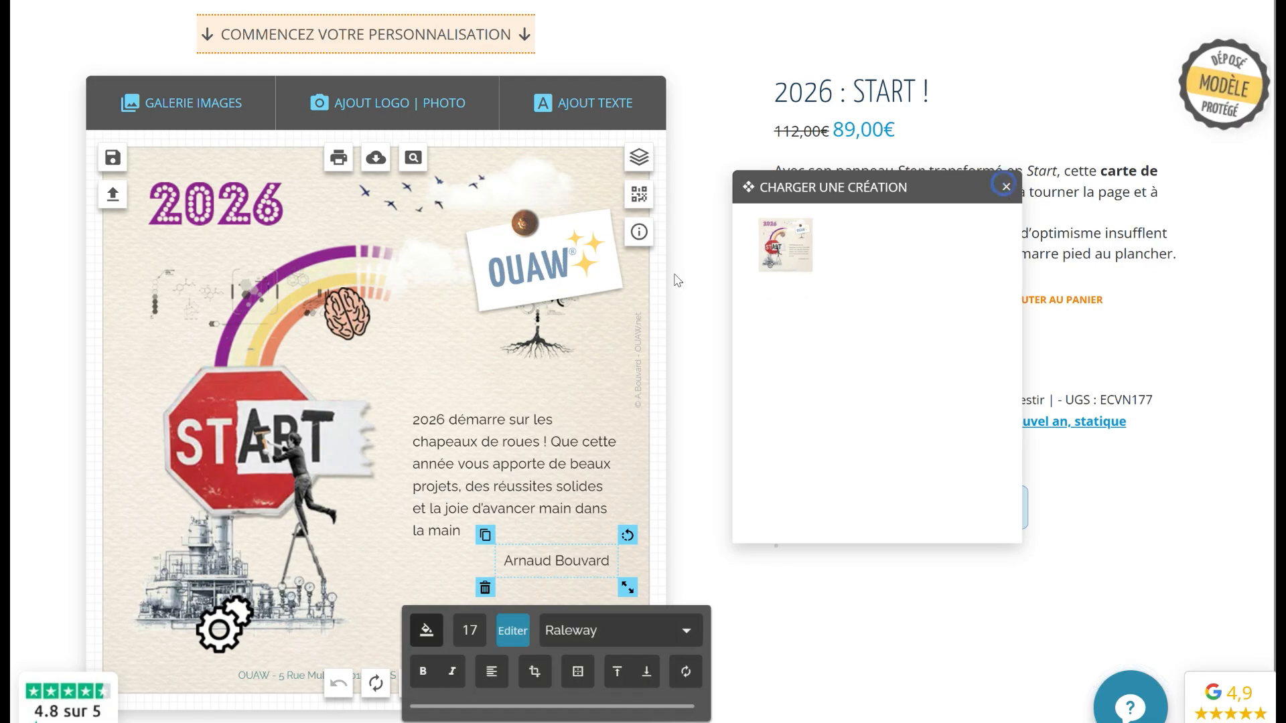
{"action": "left_click", "coordinate": [1006, 190]}
Delete the old OUAW logo from the note card
{"action": "left_click", "coordinate": [541, 274]}
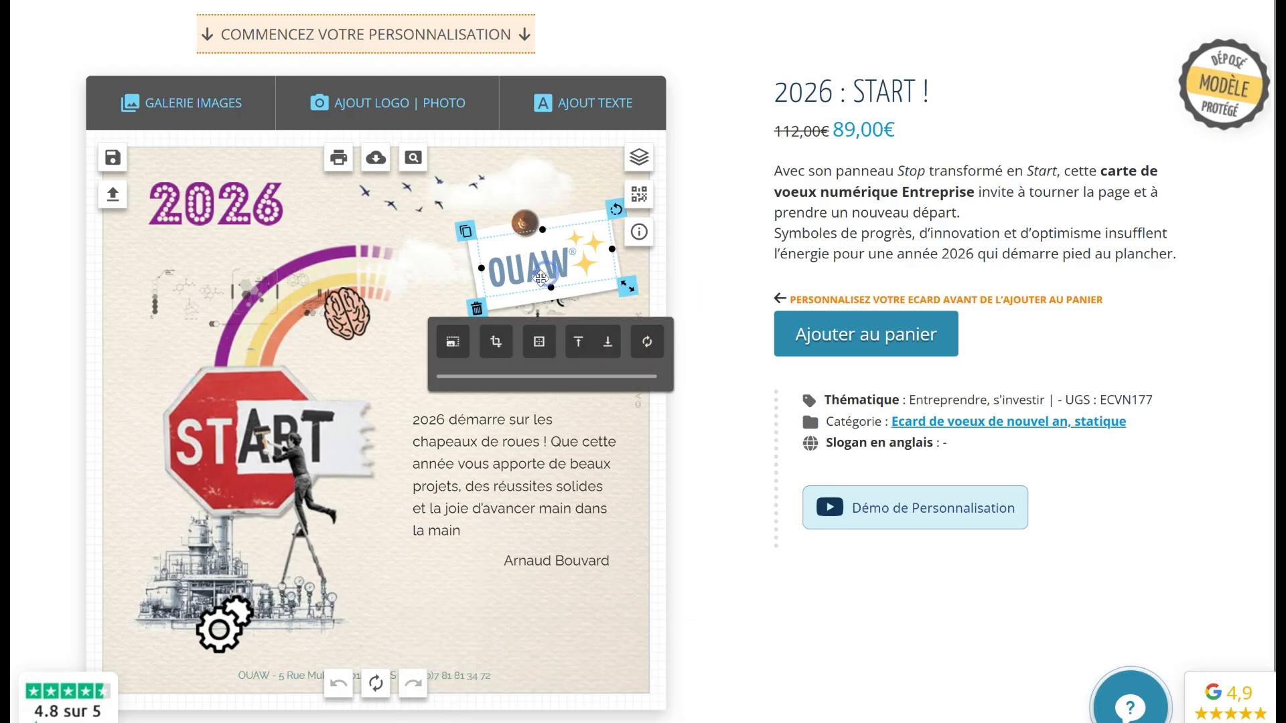
{"action": "mouse_move", "coordinate": [521, 253]}
{"action": "left_mouse_down"}
{"action": "mouse_move", "coordinate": [429, 262]}
{"action": "mouse_move", "coordinate": [469, 299]}
{"action": "mouse_move", "coordinate": [529, 200]}
{"action": "mouse_move", "coordinate": [505, 264]}
{"action": "left_mouse_up"}
{"action": "left_click", "coordinate": [462, 320]}
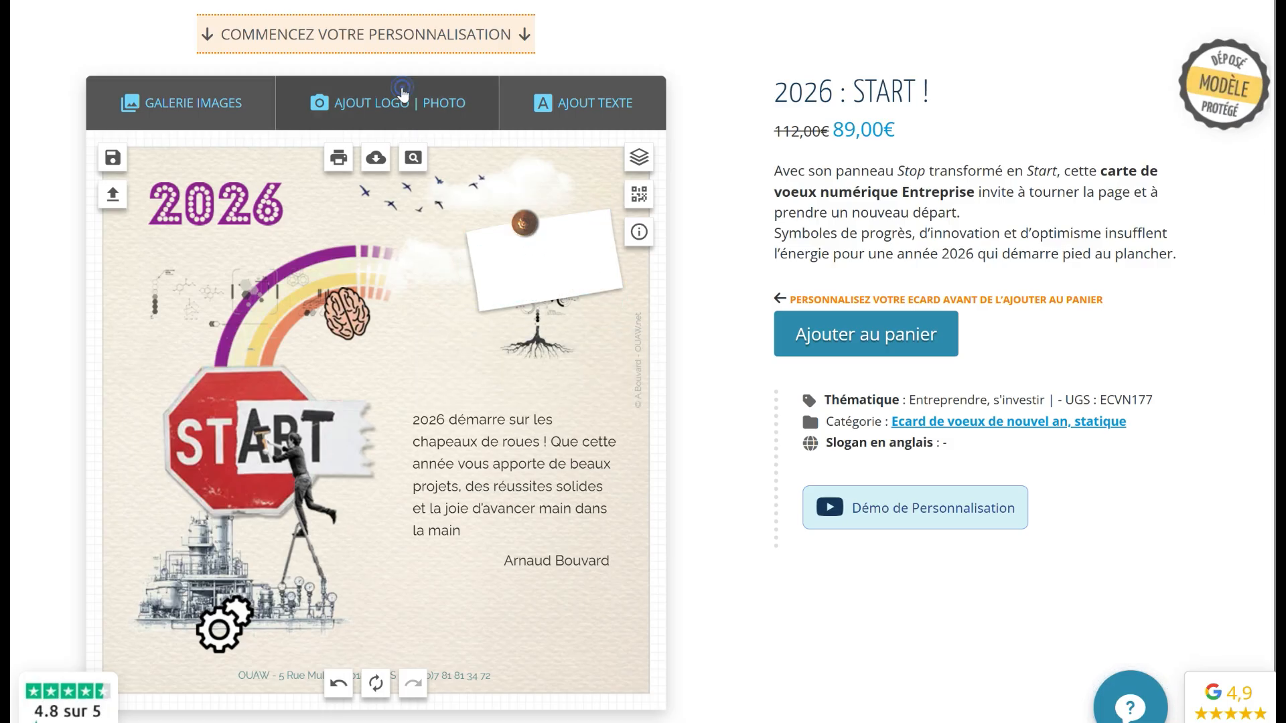
Upload OUAW-logo-V2-etincelles-300-320x142.png as a logo on the card
{"action": "left_click", "coordinate": [402, 97]}
{"action": "left_click", "coordinate": [859, 285]}
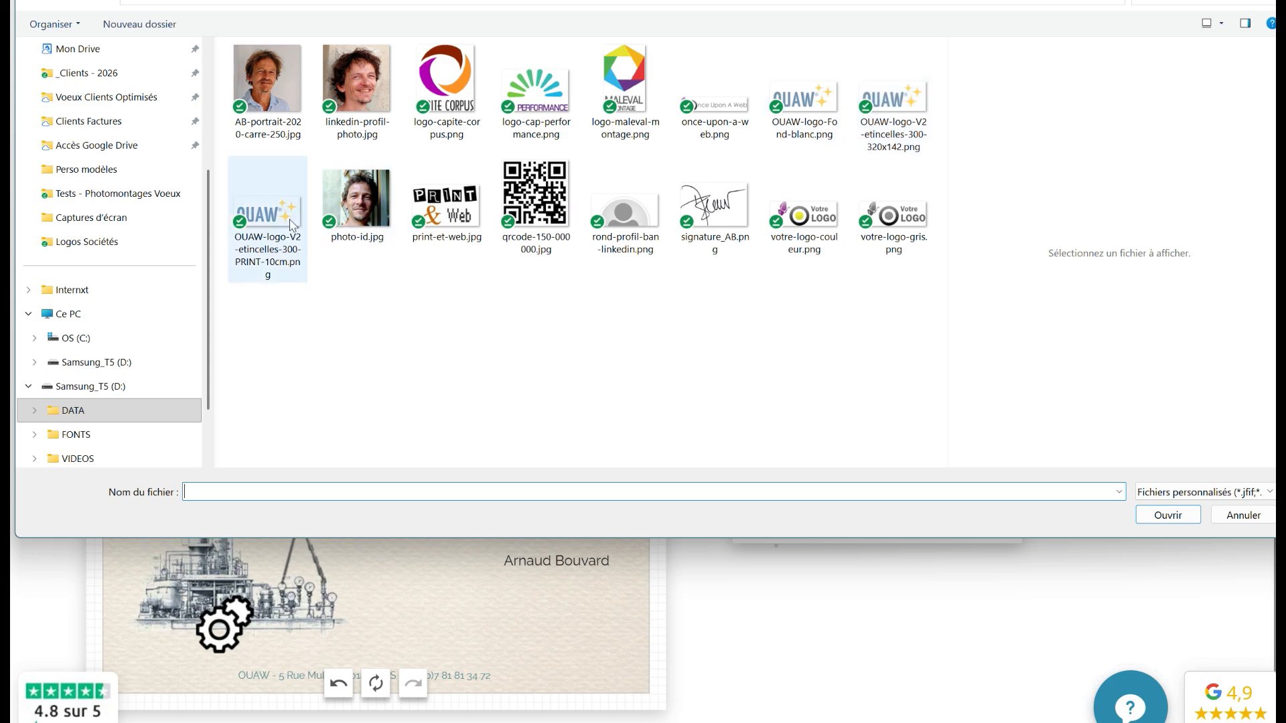
{"action": "left_click", "coordinate": [893, 100]}
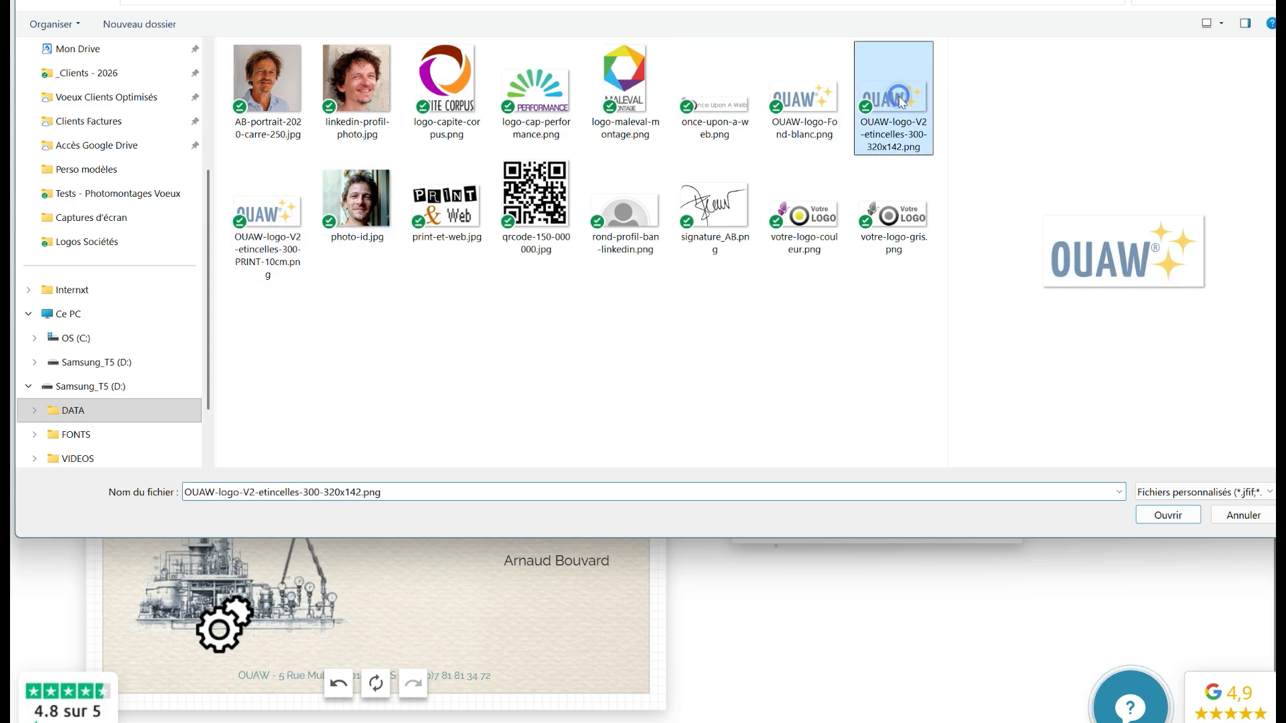
{"action": "left_click", "coordinate": [1170, 516]}
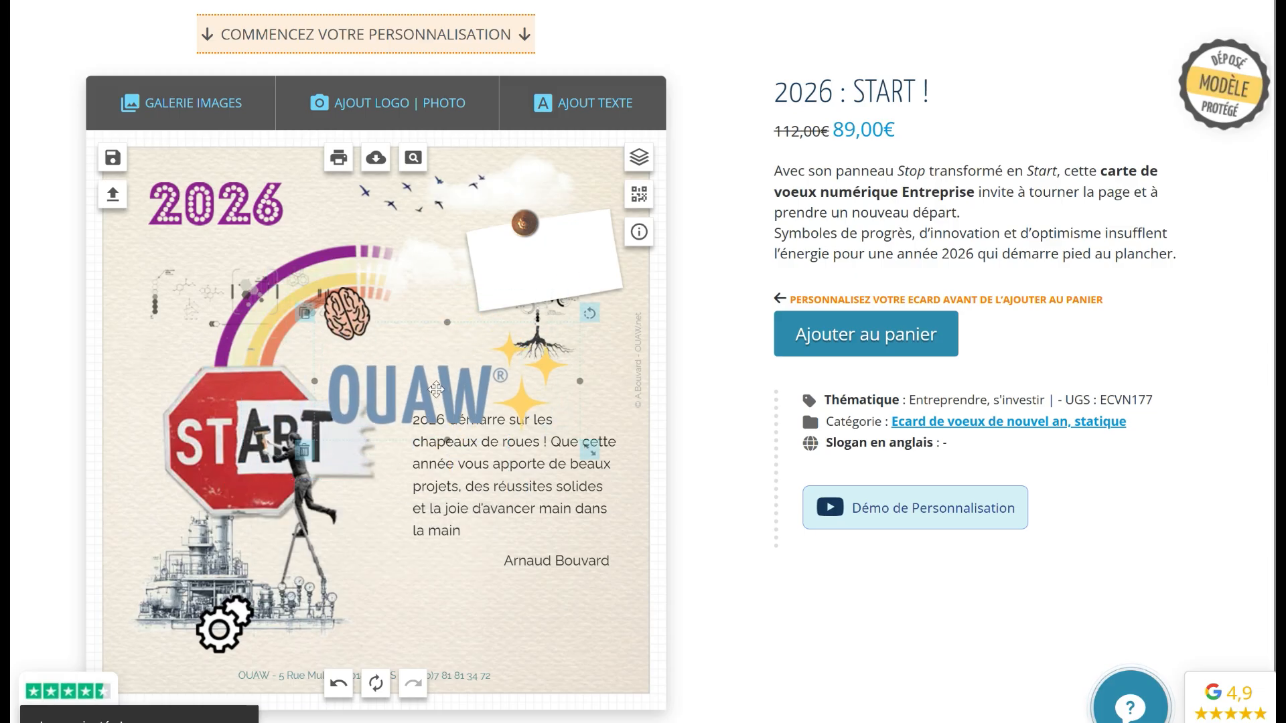
Delete the white note card and its leftover pin
{"action": "left_click", "coordinate": [542, 285]}
{"action": "left_click", "coordinate": [466, 329]}
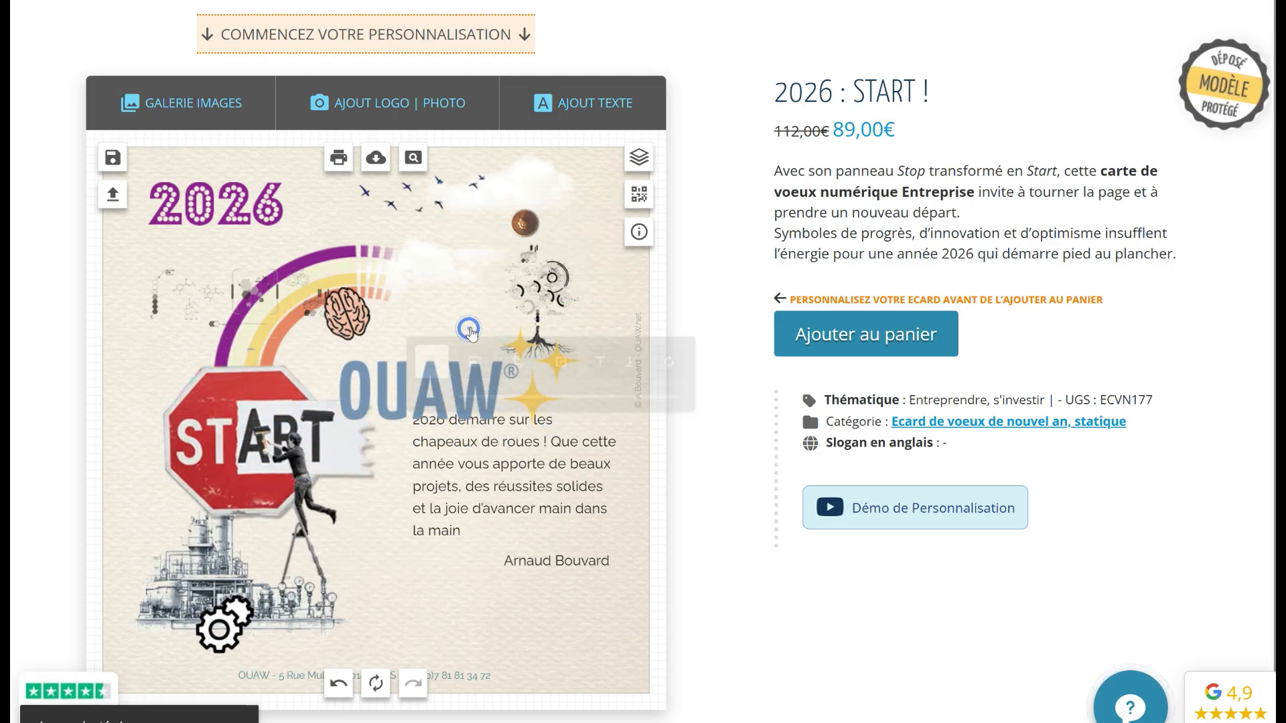
{"action": "left_click", "coordinate": [507, 250]}
Shrink the new OUAW logo and place it in the top-right corner
{"action": "left_click_drag", "start_coordinate": [429, 380], "coordinate": [495, 247]}
{"action": "left_click_drag", "start_coordinate": [657, 309], "coordinate": [508, 262]}
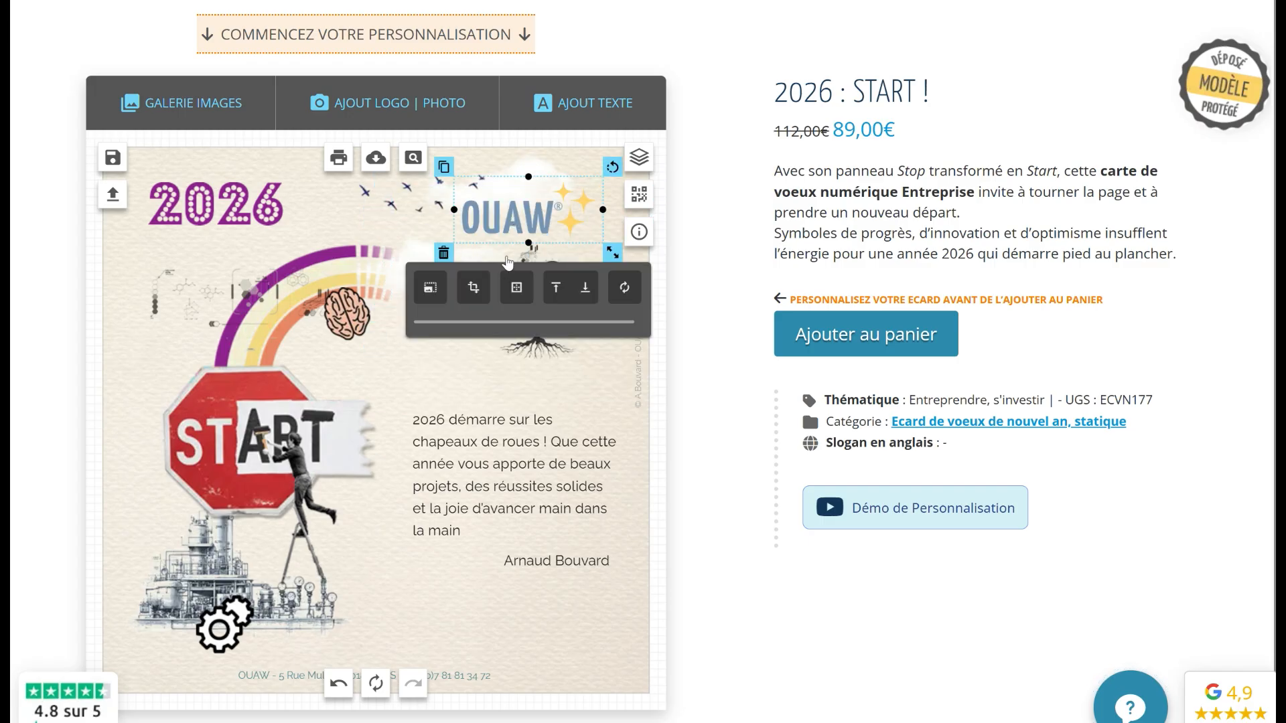
{"action": "left_click_drag", "start_coordinate": [505, 217], "coordinate": [513, 213]}
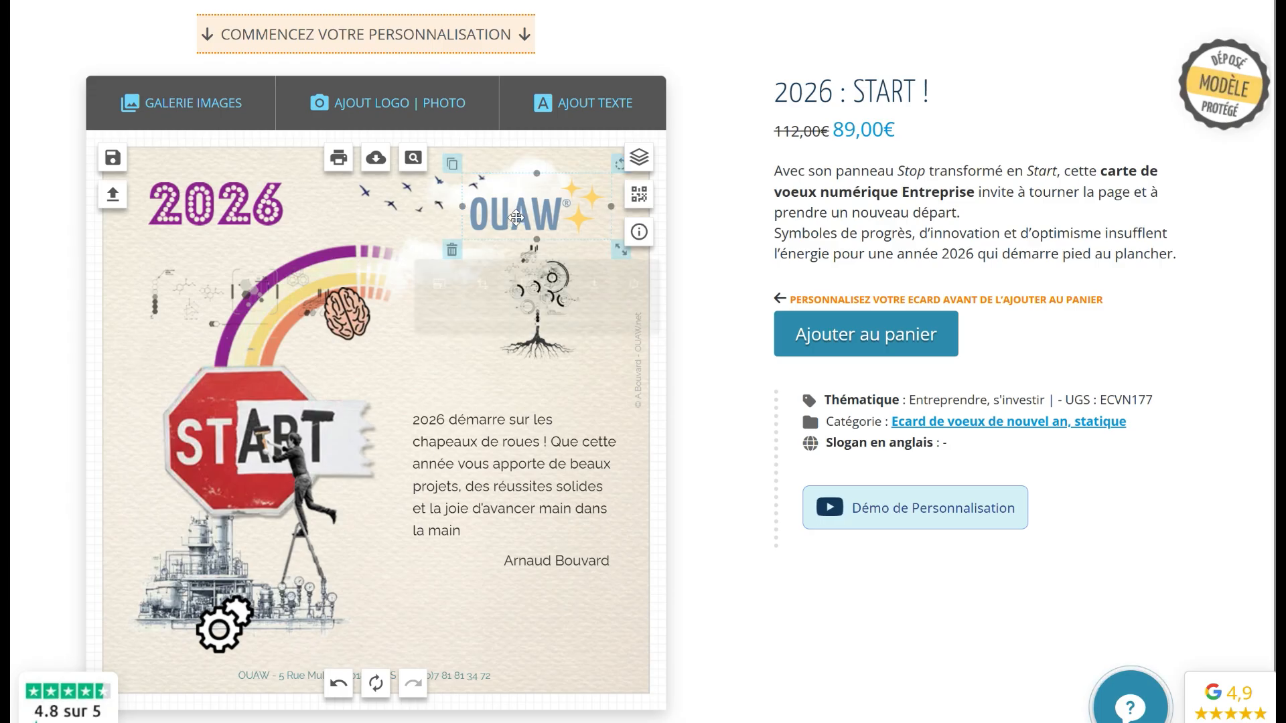
Move the message and signature higher and nudge the logo slightly right
{"action": "left_click_drag", "start_coordinate": [466, 465], "coordinate": [468, 424]}
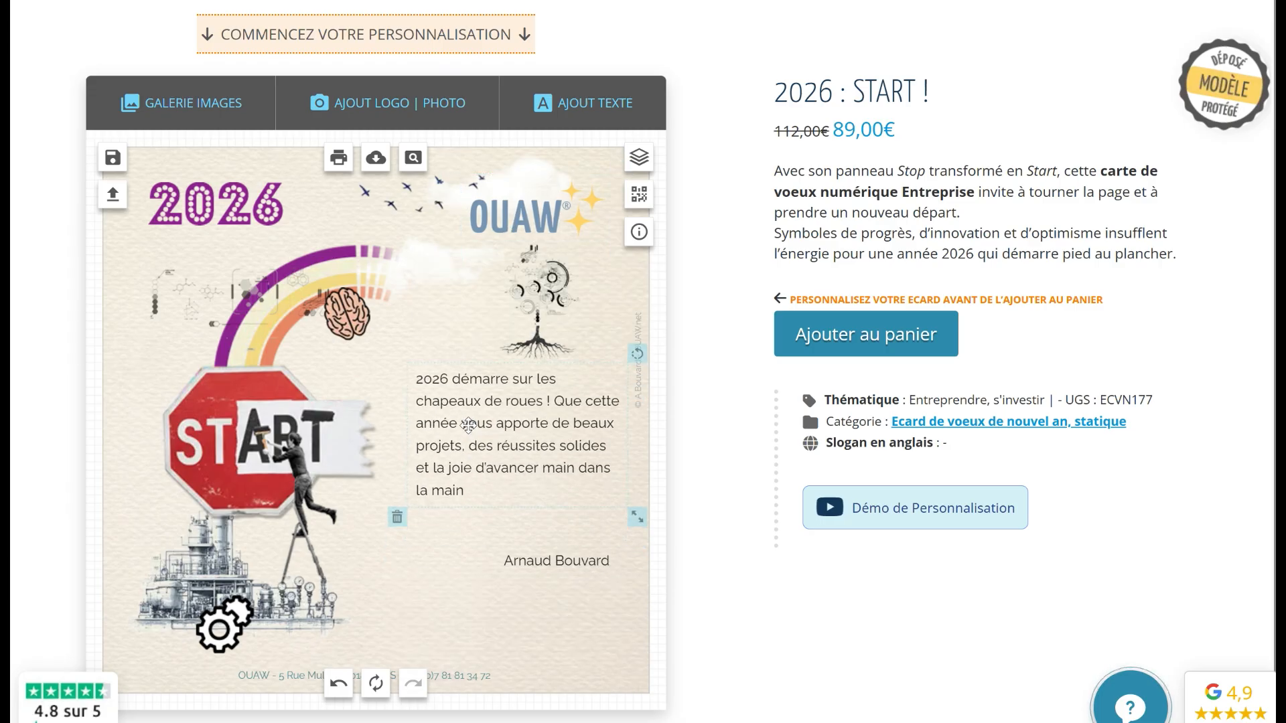
{"action": "left_click", "coordinate": [483, 513]}
{"action": "left_click_drag", "start_coordinate": [566, 557], "coordinate": [565, 509]}
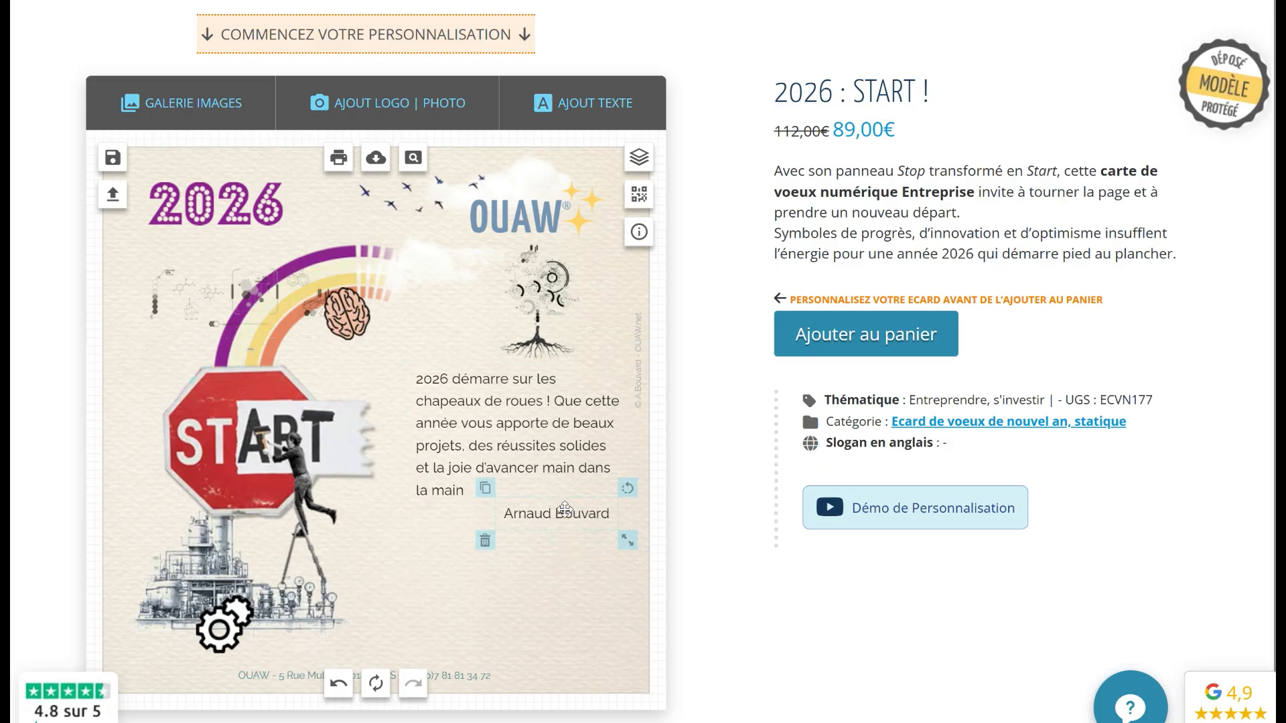
{"action": "left_click_drag", "start_coordinate": [530, 212], "coordinate": [544, 207]}
Add a square white post-it sticker, shrunk, in the card's lower-right corner
{"action": "left_click", "coordinate": [182, 118]}
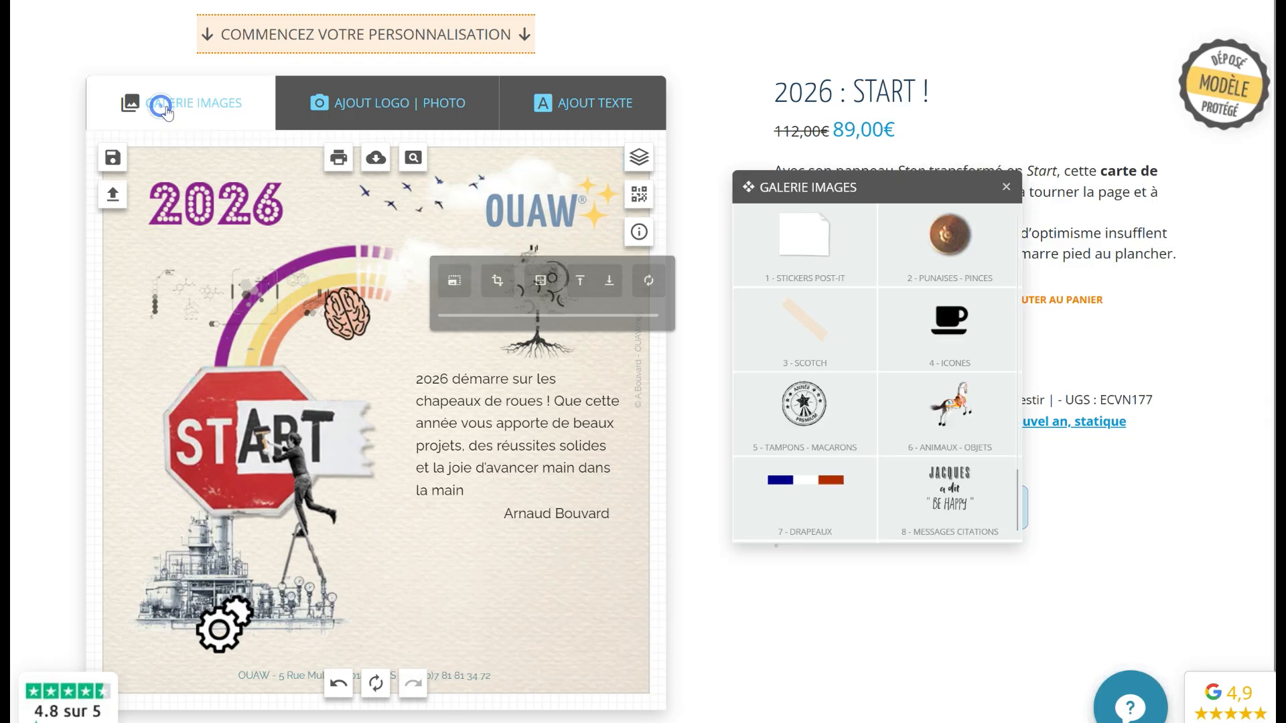
{"action": "left_click", "coordinate": [746, 262]}
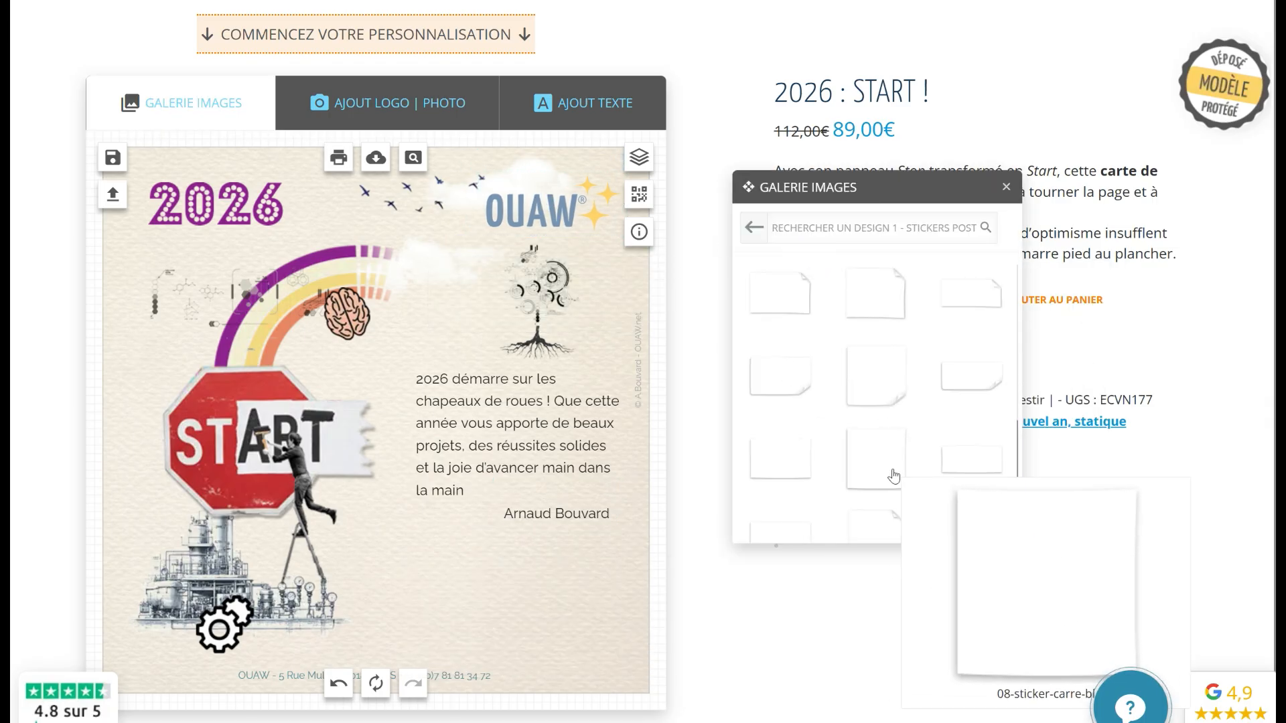
{"action": "left_click", "coordinate": [887, 437]}
{"action": "left_click_drag", "start_coordinate": [440, 366], "coordinate": [575, 490]}
{"action": "left_click_drag", "start_coordinate": [555, 662], "coordinate": [542, 647]}
{"action": "left_click_drag", "start_coordinate": [470, 554], "coordinate": [529, 592]}
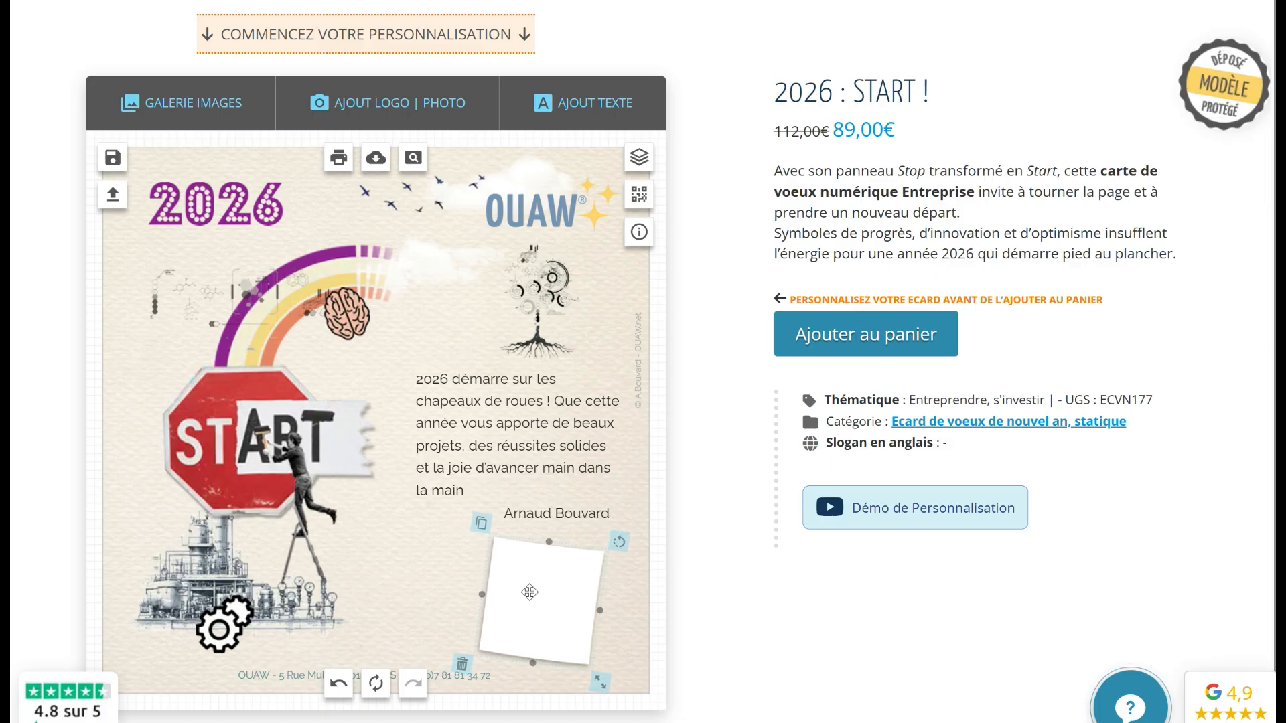
Upload the portrait photo, shrink it, and tilt it slightly onto the post-it
{"action": "left_click", "coordinate": [392, 107]}
{"action": "left_click", "coordinate": [878, 266]}
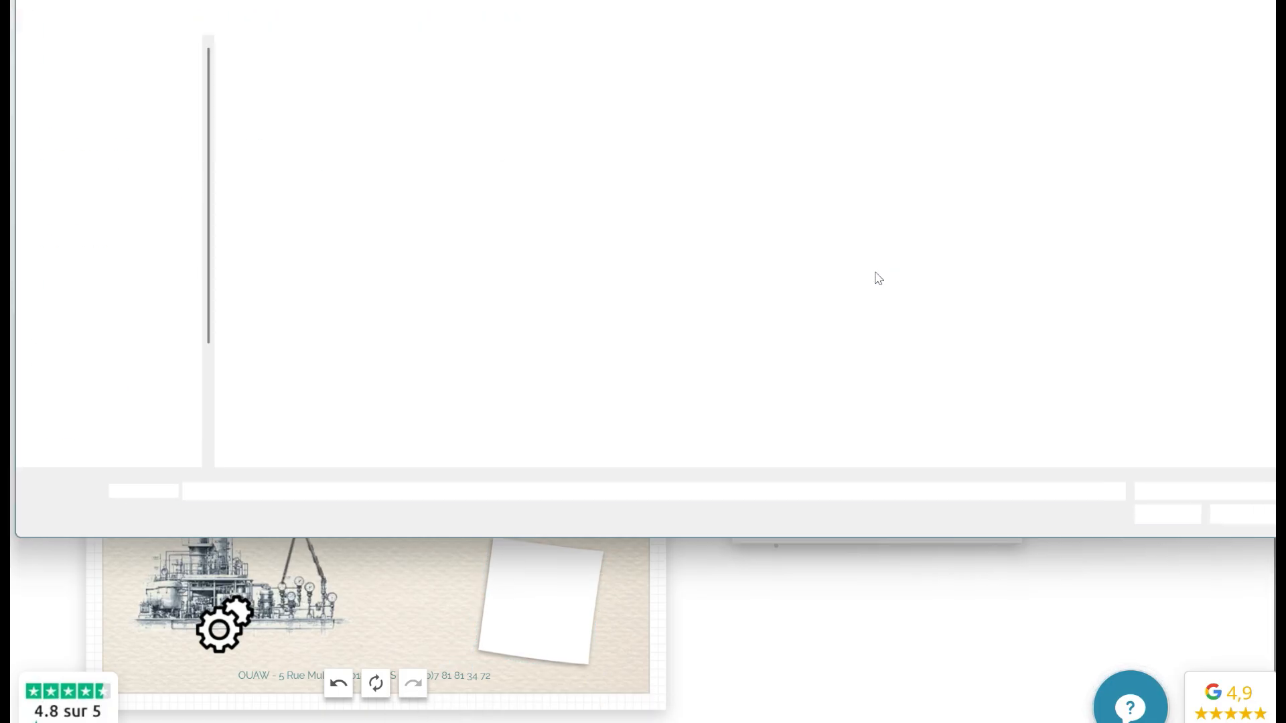
{"action": "left_click", "coordinate": [1166, 516]}
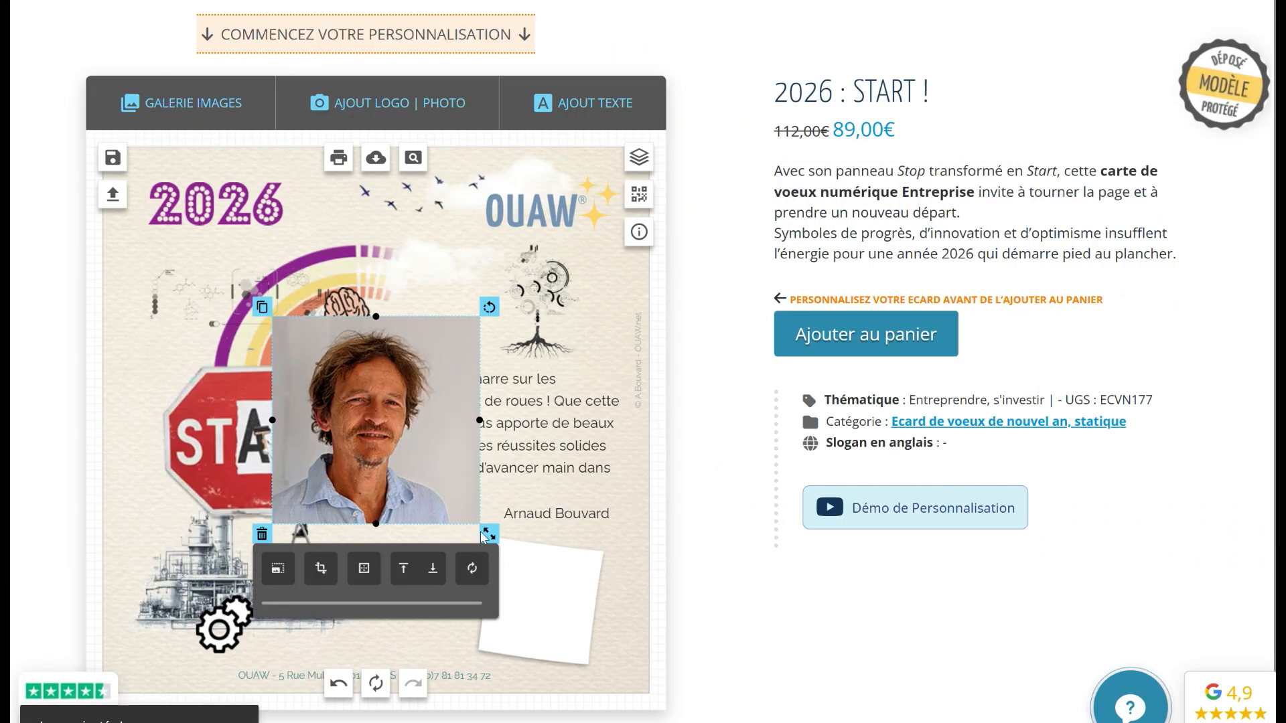
{"action": "left_click_drag", "start_coordinate": [490, 533], "coordinate": [430, 474]}
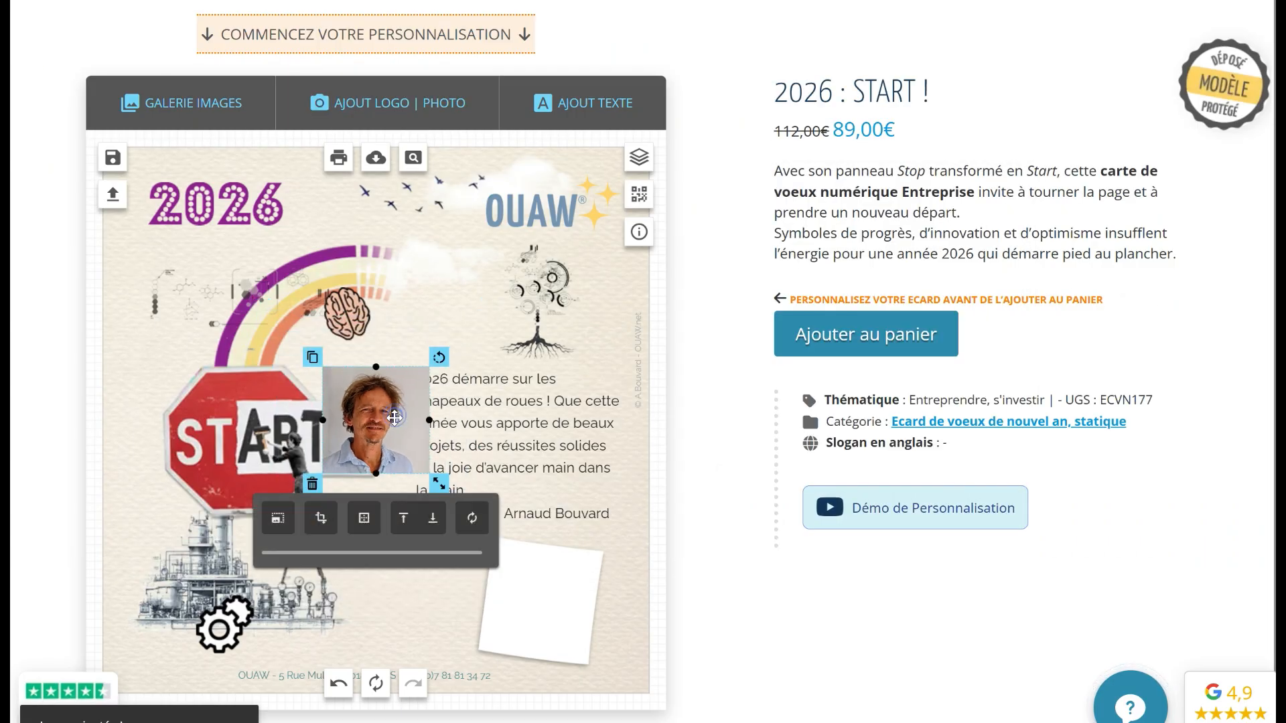
{"action": "left_click_drag", "start_coordinate": [396, 420], "coordinate": [554, 587]}
{"action": "left_click_drag", "start_coordinate": [599, 529], "coordinate": [601, 540]}
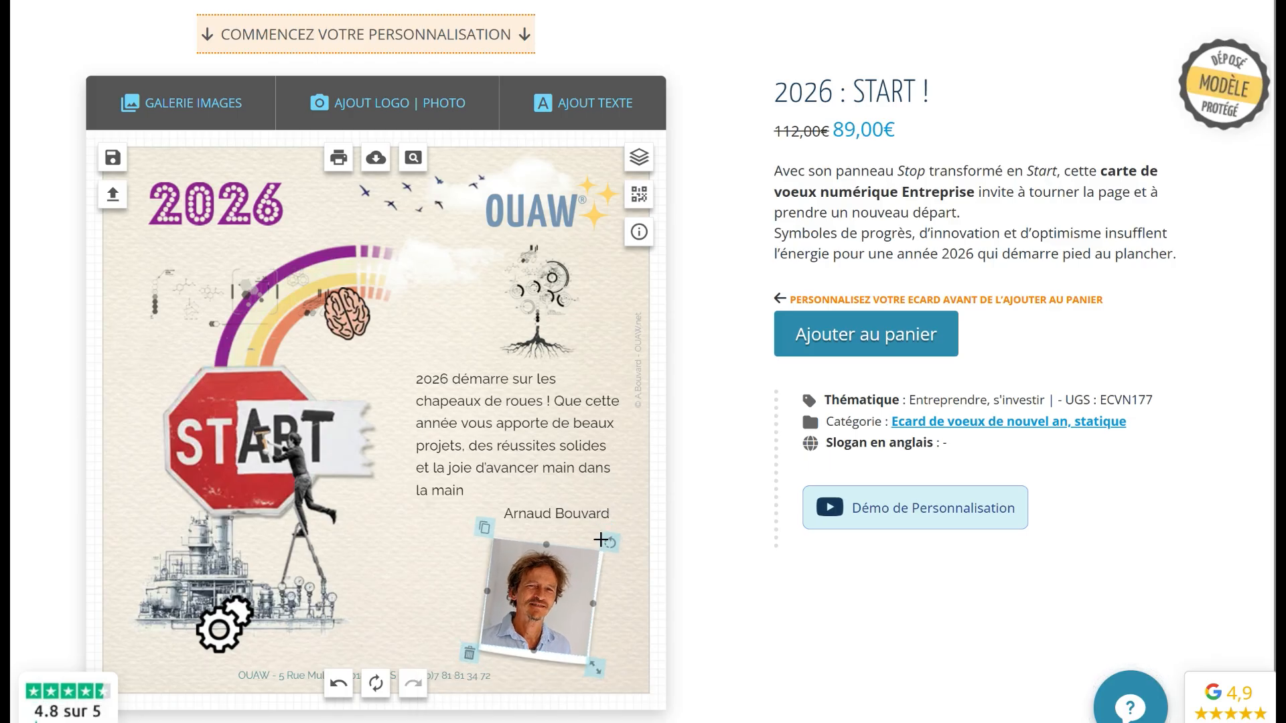
{"action": "left_click_drag", "start_coordinate": [601, 538], "coordinate": [601, 539]}
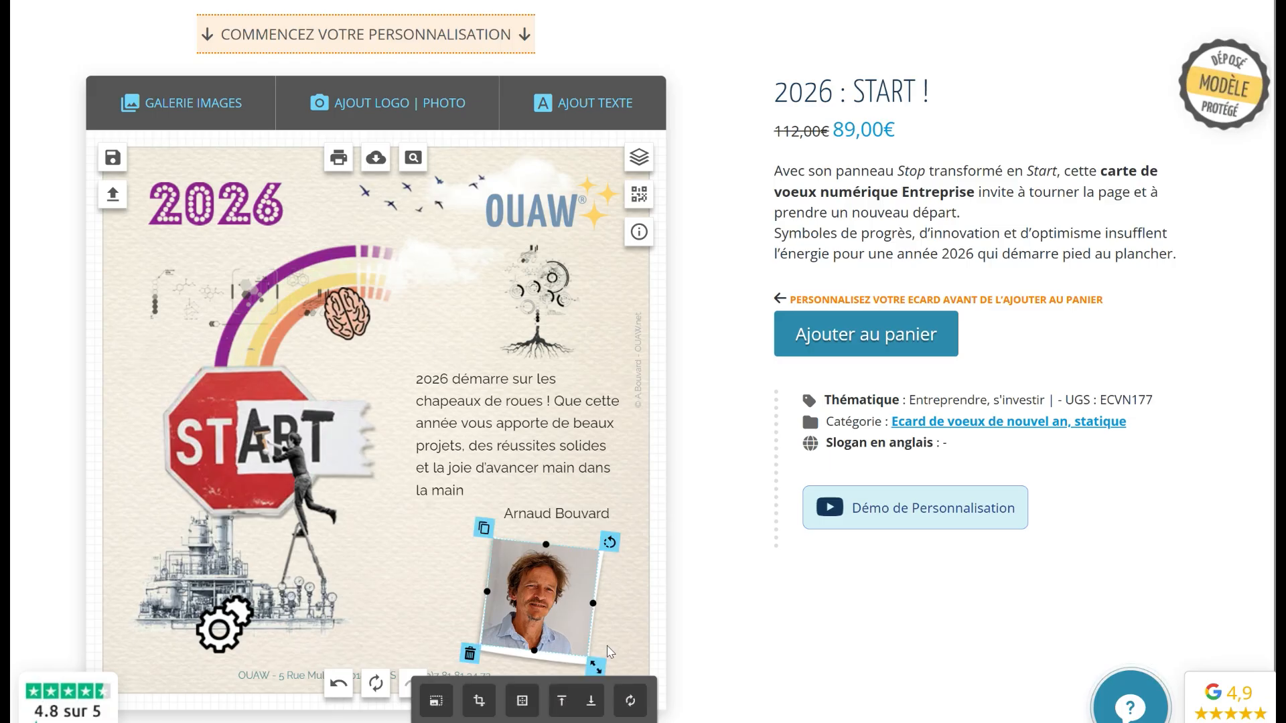
{"action": "left_click_drag", "start_coordinate": [596, 667], "coordinate": [591, 661]}
{"action": "left_click_drag", "start_coordinate": [555, 602], "coordinate": [555, 606]}
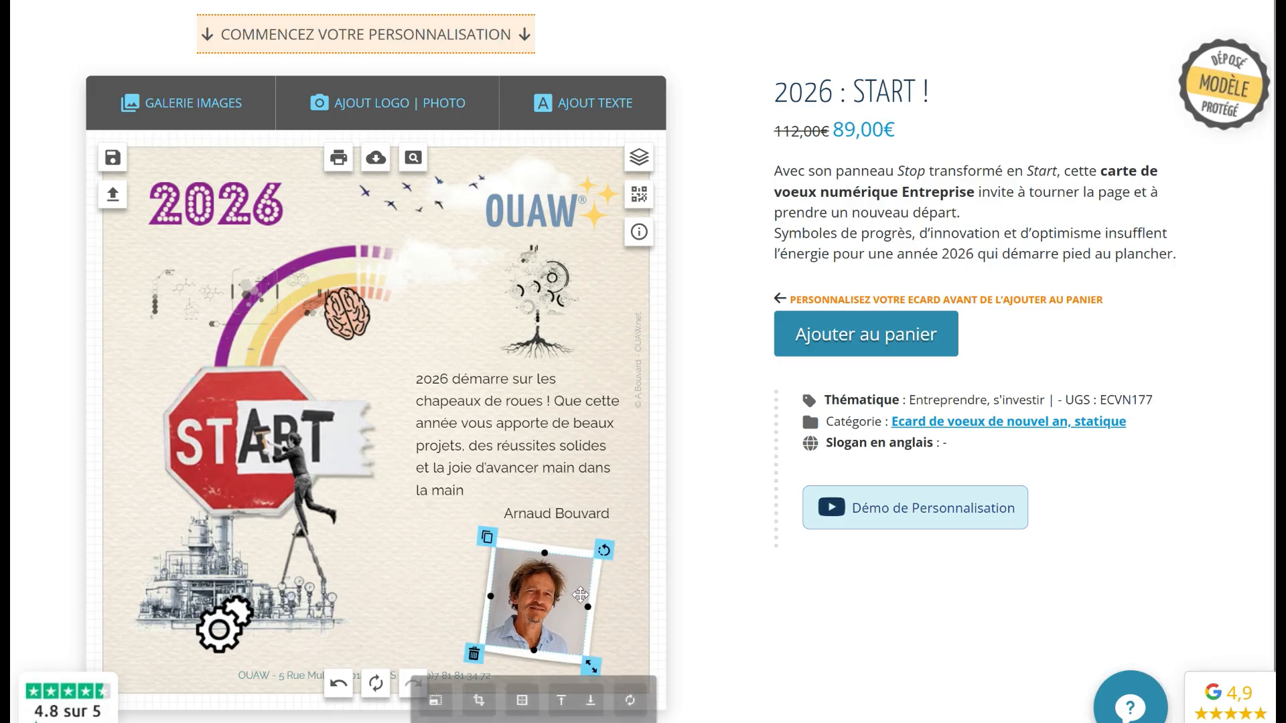
Add the orange dotted tape from the gallery's Scotch category
{"action": "left_click", "coordinate": [444, 565]}
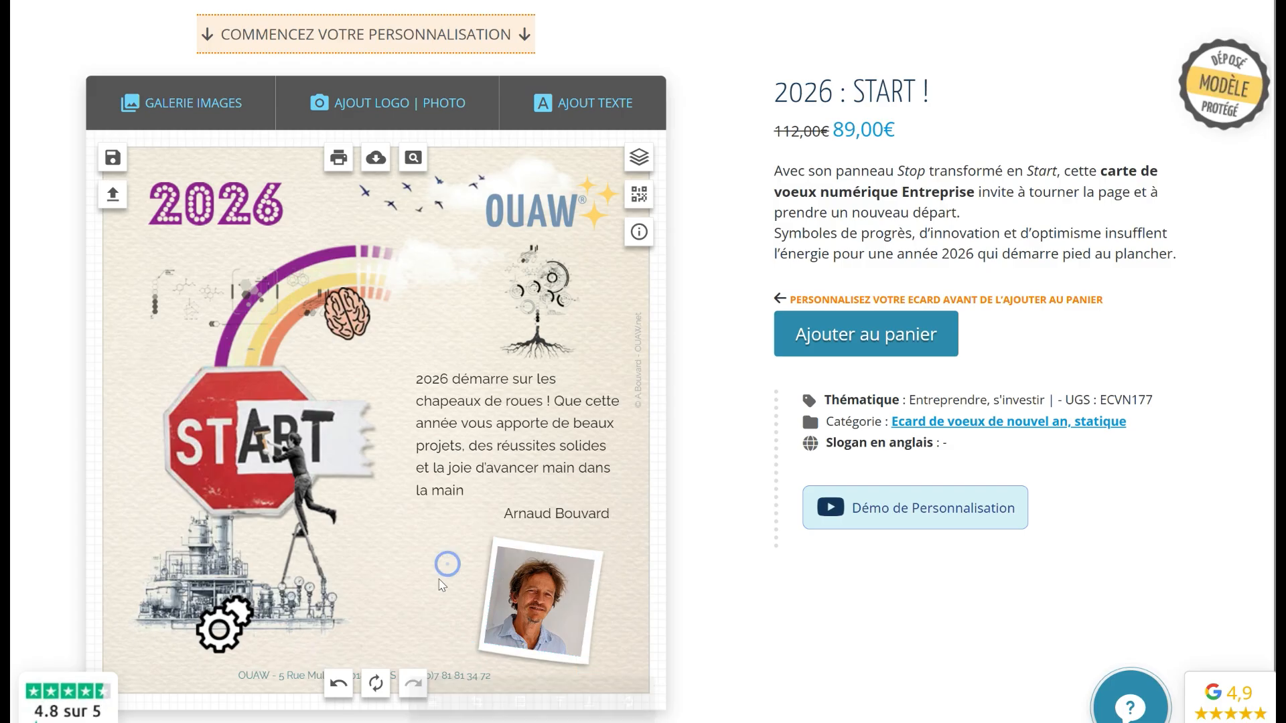
{"action": "left_click", "coordinate": [181, 102]}
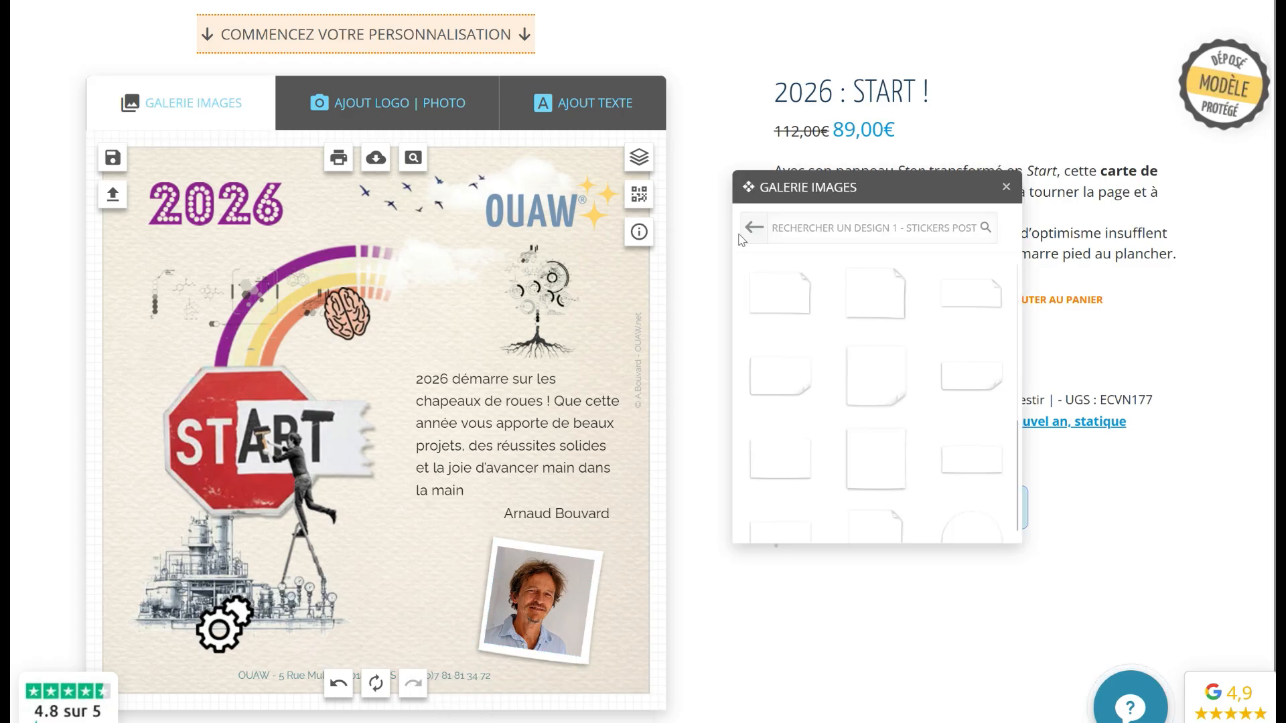
{"action": "left_click", "coordinate": [755, 231]}
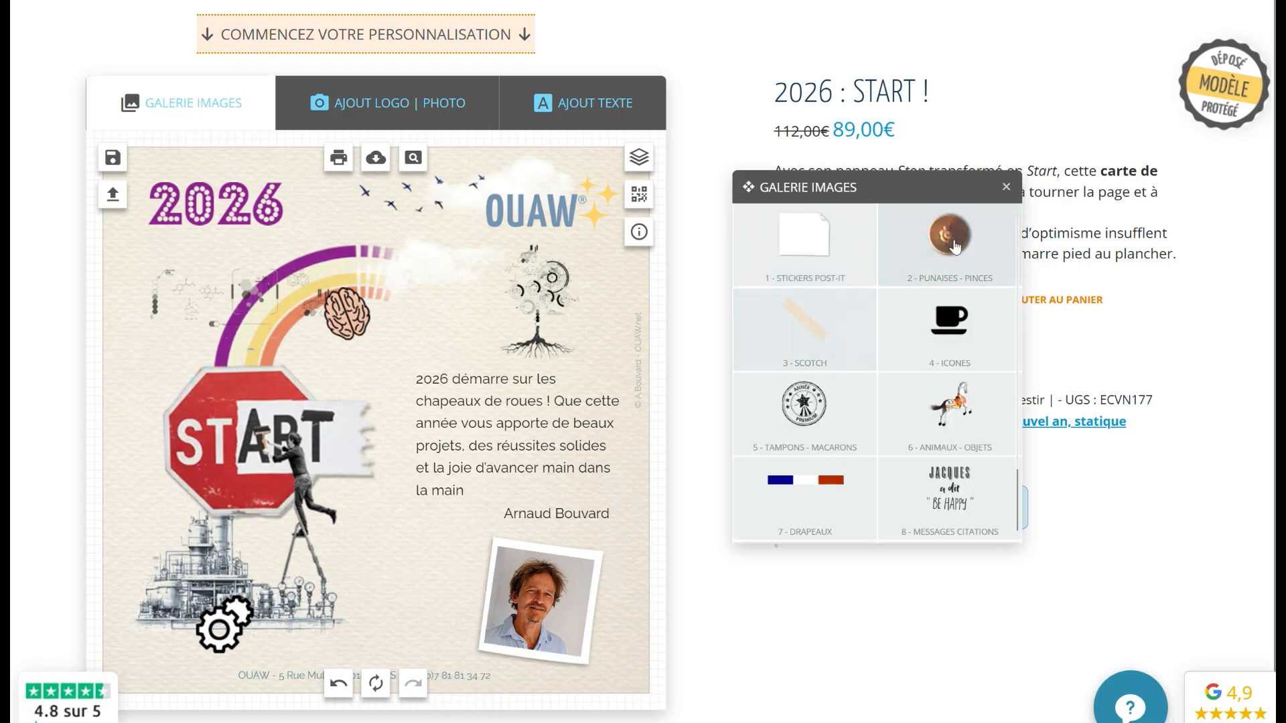
{"action": "left_click", "coordinate": [897, 261]}
{"action": "scroll", "coordinate": [897, 337], "scroll_direction": "down", "scroll_amount": 3}
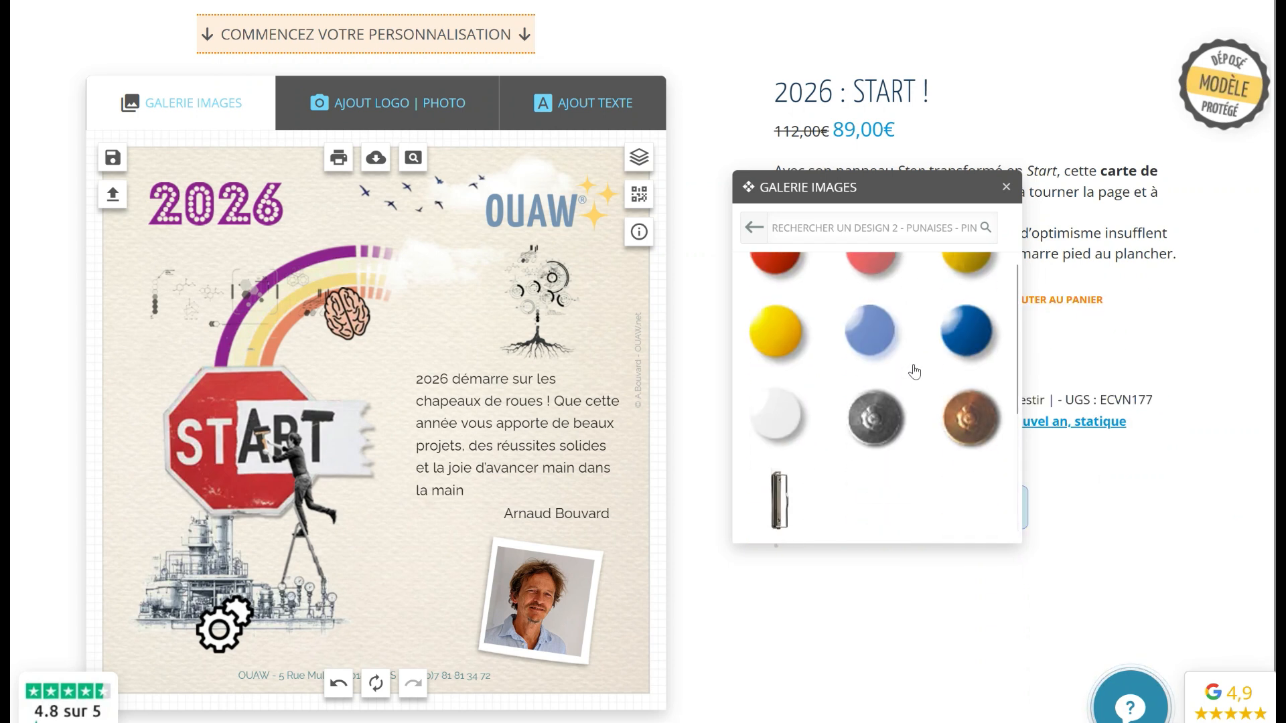
{"action": "scroll", "coordinate": [912, 367], "scroll_direction": "up", "scroll_amount": 5}
{"action": "left_click", "coordinate": [755, 229]}
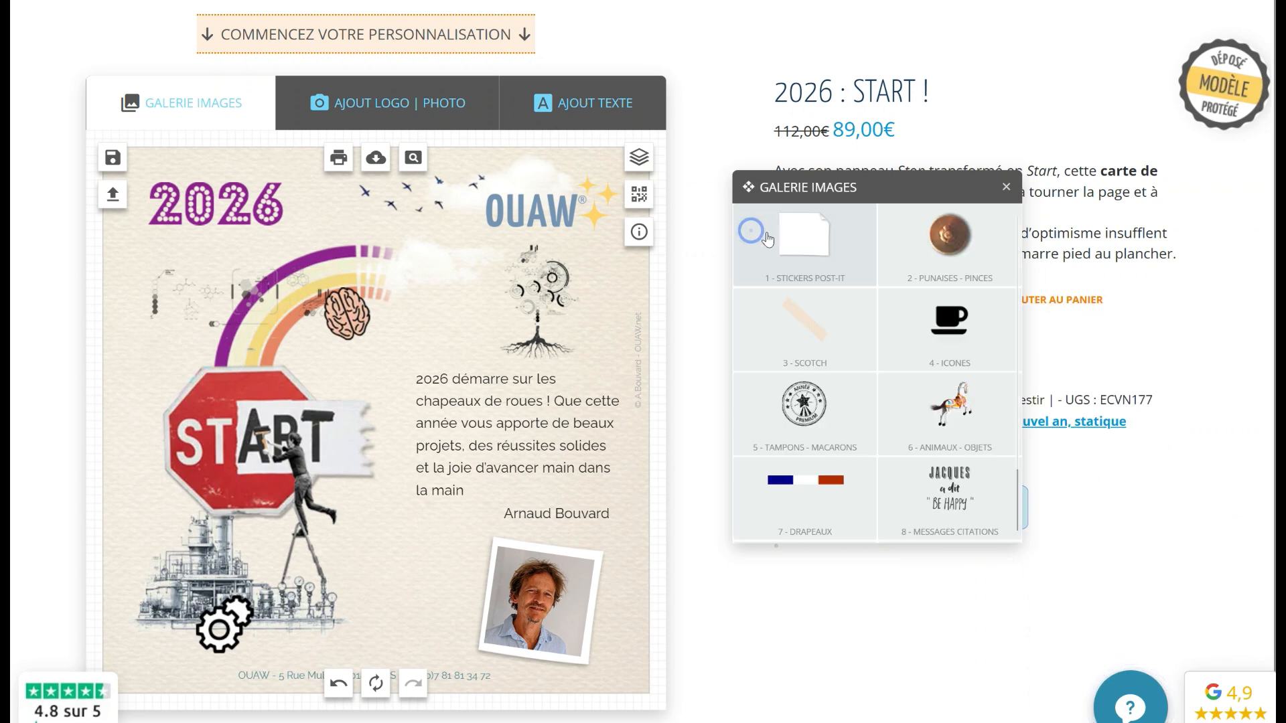
{"action": "left_click", "coordinate": [807, 332]}
{"action": "left_click", "coordinate": [778, 375]}
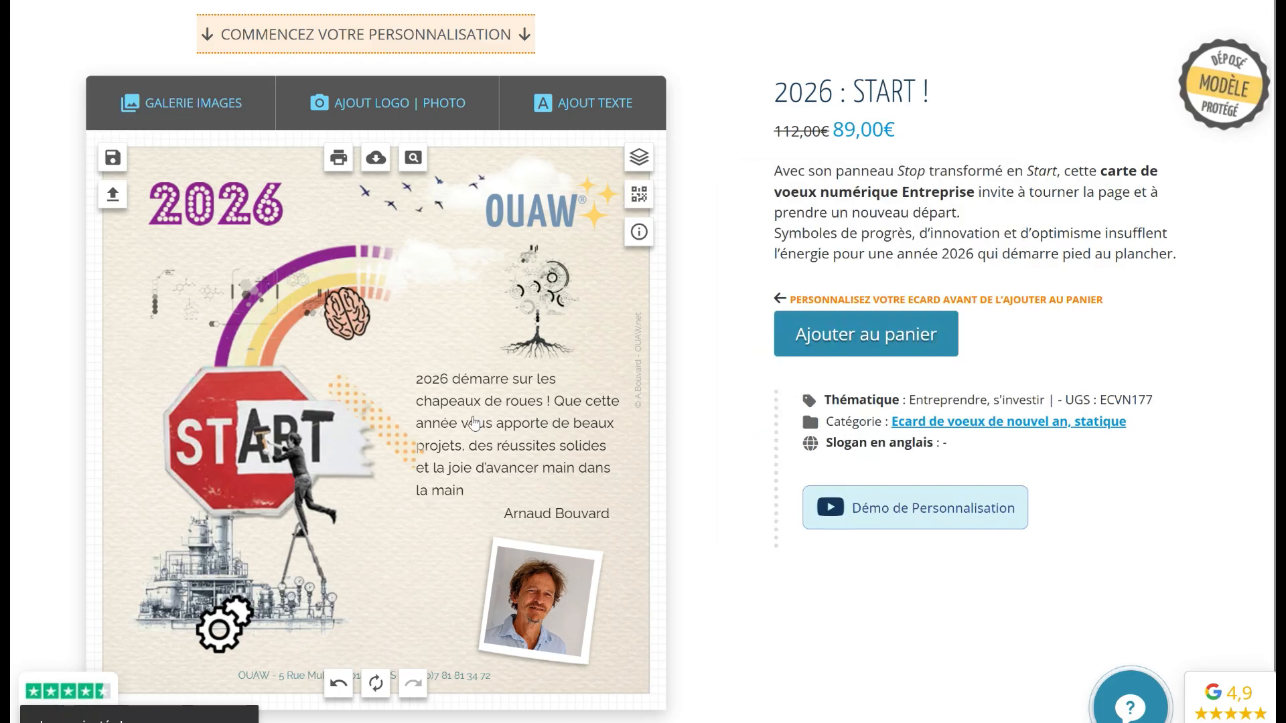
Rotate and shrink the tape and place it over the photo's top-left corner
{"action": "left_click_drag", "start_coordinate": [351, 395], "coordinate": [360, 393]}
{"action": "left_click_drag", "start_coordinate": [448, 371], "coordinate": [426, 387]}
{"action": "left_click_drag", "start_coordinate": [382, 423], "coordinate": [499, 566]}
{"action": "left_click", "coordinate": [408, 550]}
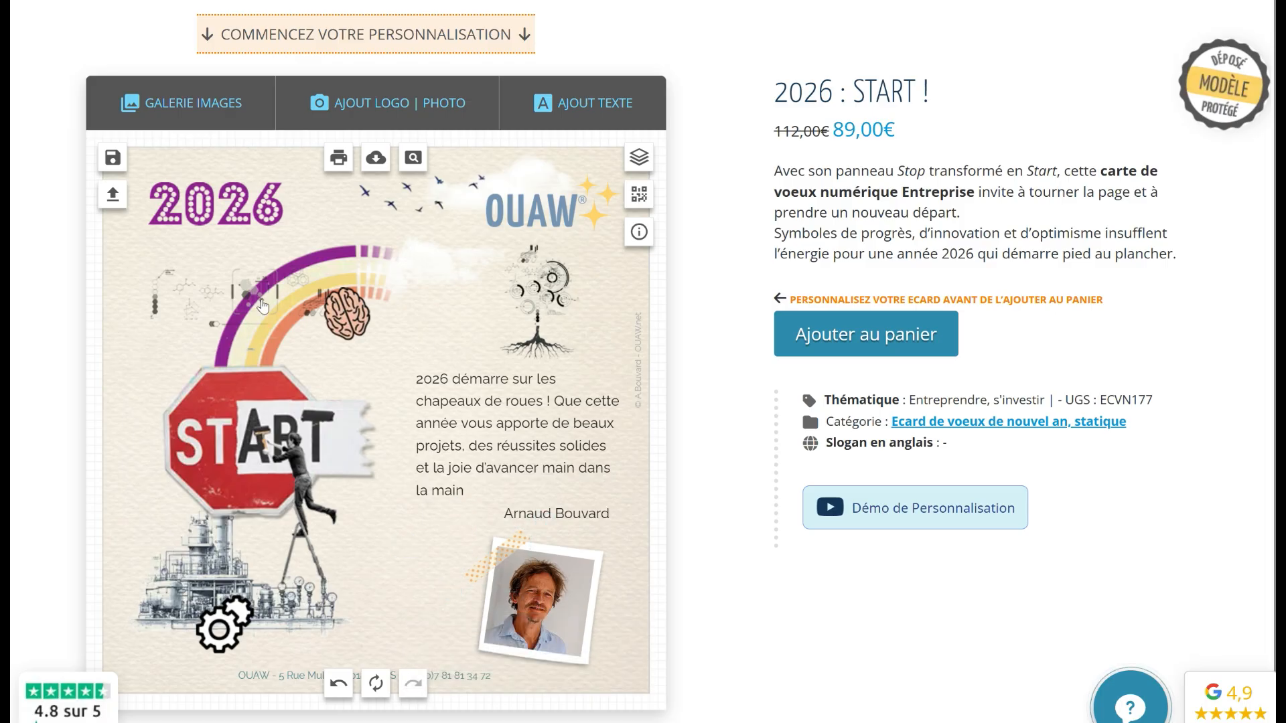
Change the 2026 title's fill from purple to teal-blue on the colour hue bar
{"action": "left_click", "coordinate": [260, 221]}
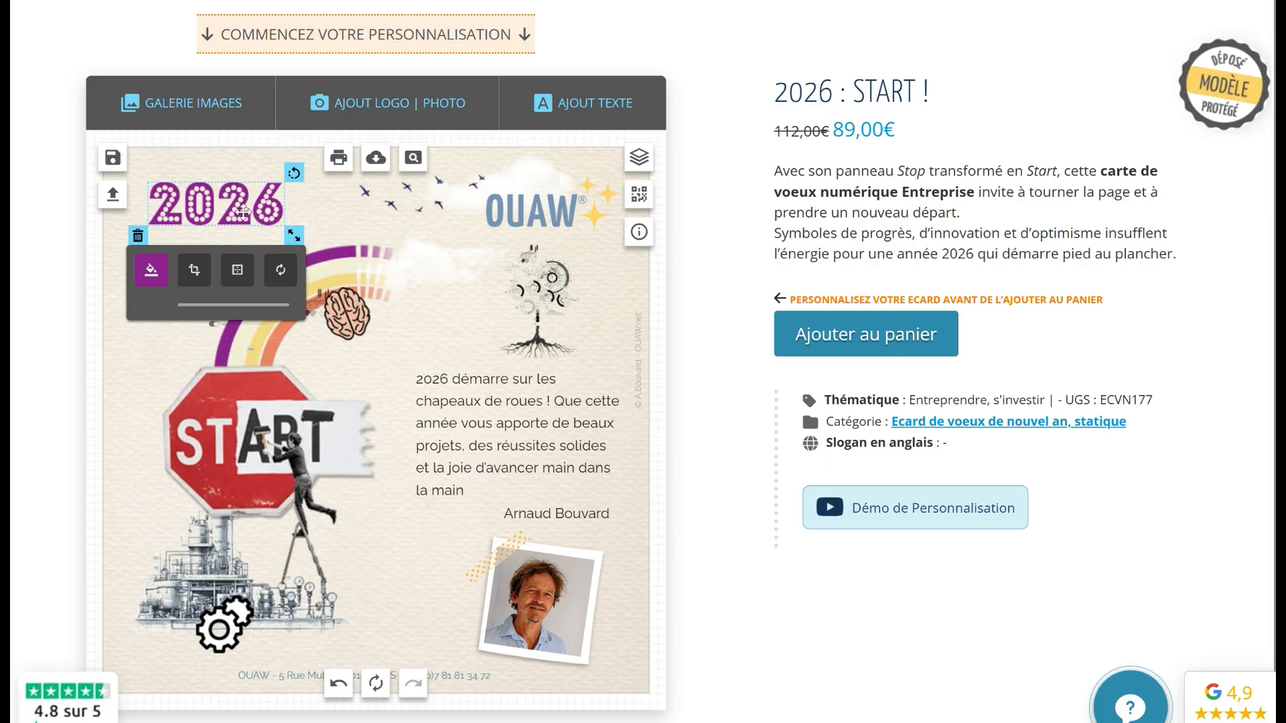
{"action": "left_click", "coordinate": [148, 277]}
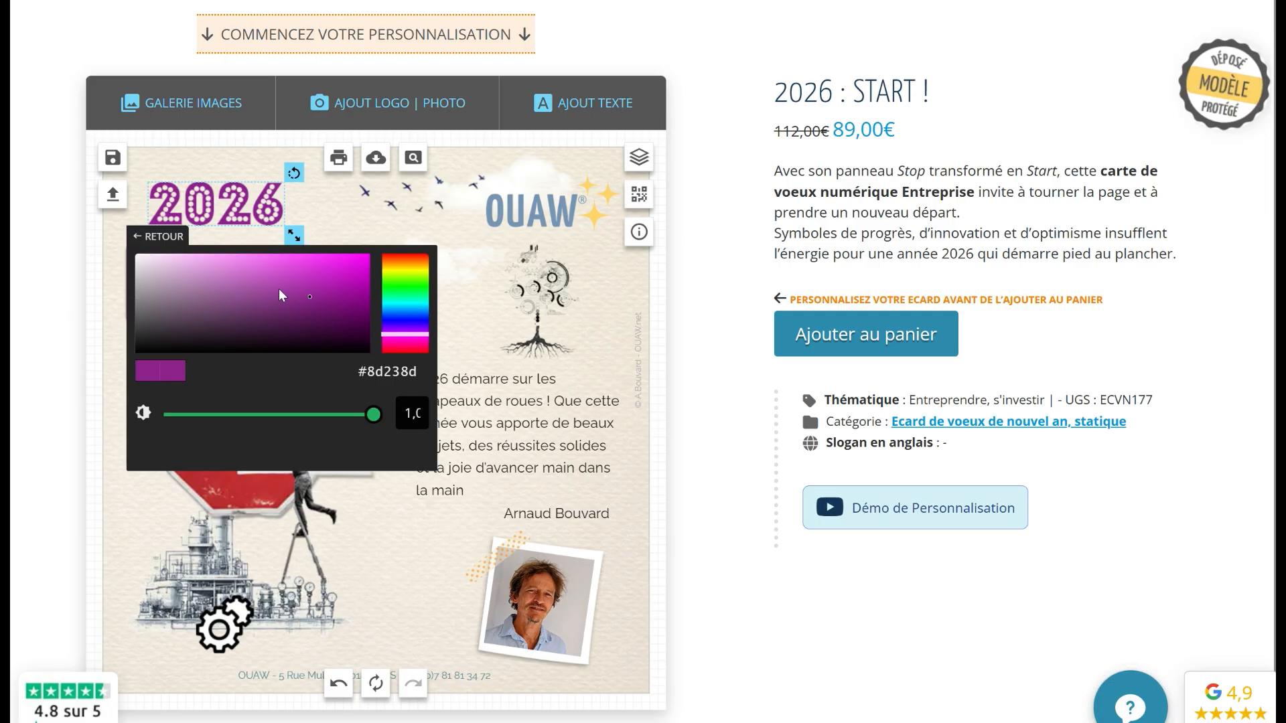
{"action": "left_click", "coordinate": [404, 301]}
{"action": "left_click", "coordinate": [404, 305]}
{"action": "left_click", "coordinate": [404, 307]}
{"action": "left_click", "coordinate": [311, 200]}
{"action": "left_click_drag", "start_coordinate": [217, 213], "coordinate": [216, 201]}
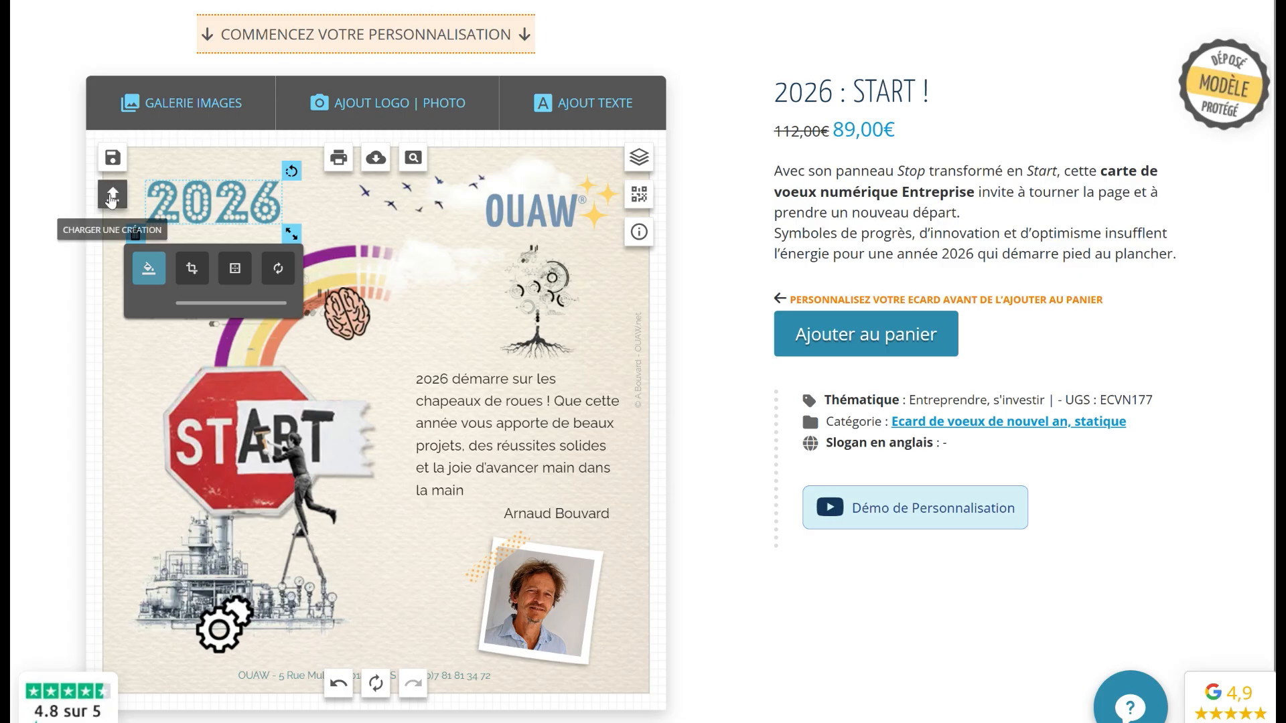
Save the finished card as a new creation, entering the name 'cte'
{"action": "left_click", "coordinate": [112, 157]}
{"action": "left_click", "coordinate": [319, 330]}
{"action": "type", "text": "cte"}
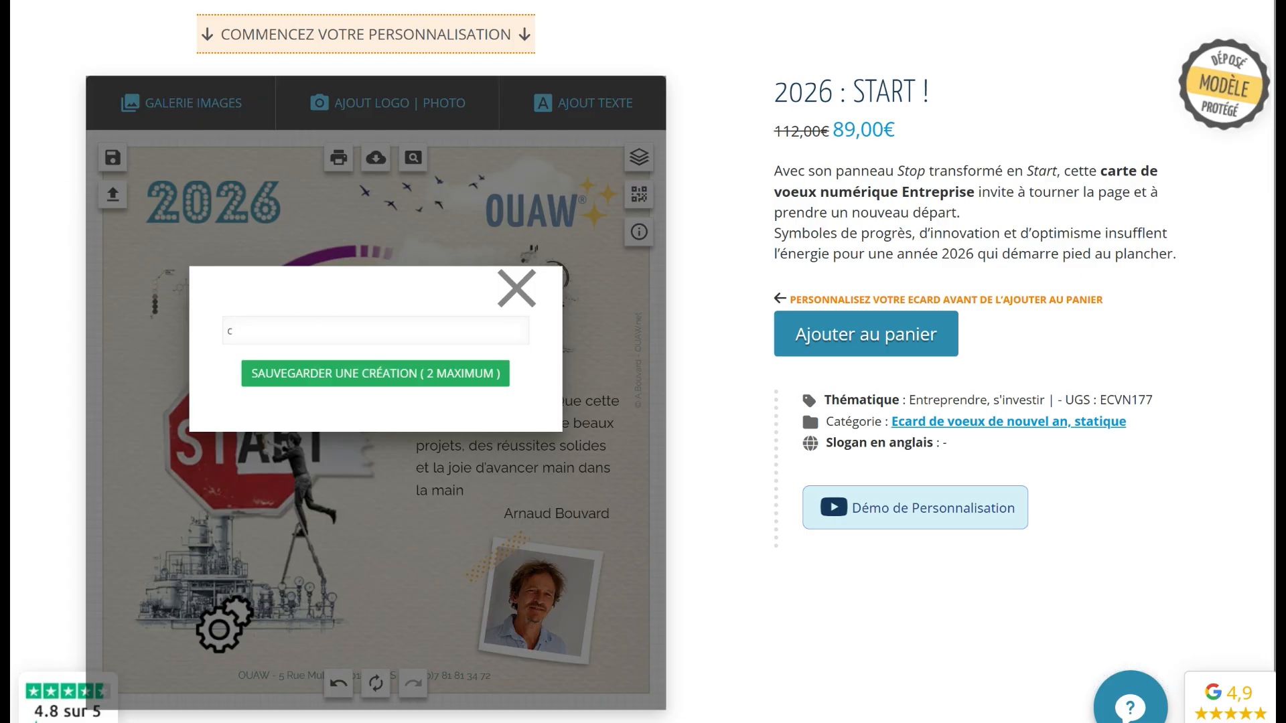
{"action": "left_click", "coordinate": [331, 374]}
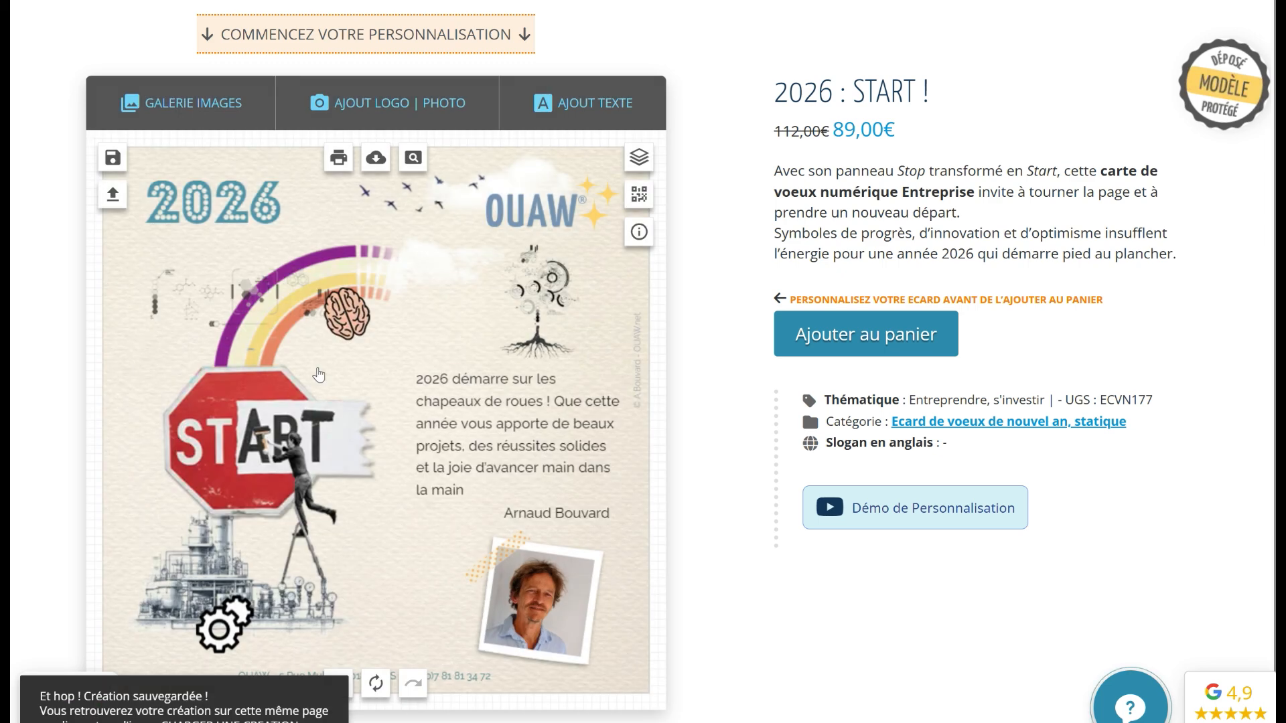
Load CREA1 and CREA2 from the saved creations, ending on CREA2, then close the list
{"action": "left_click", "coordinate": [124, 195]}
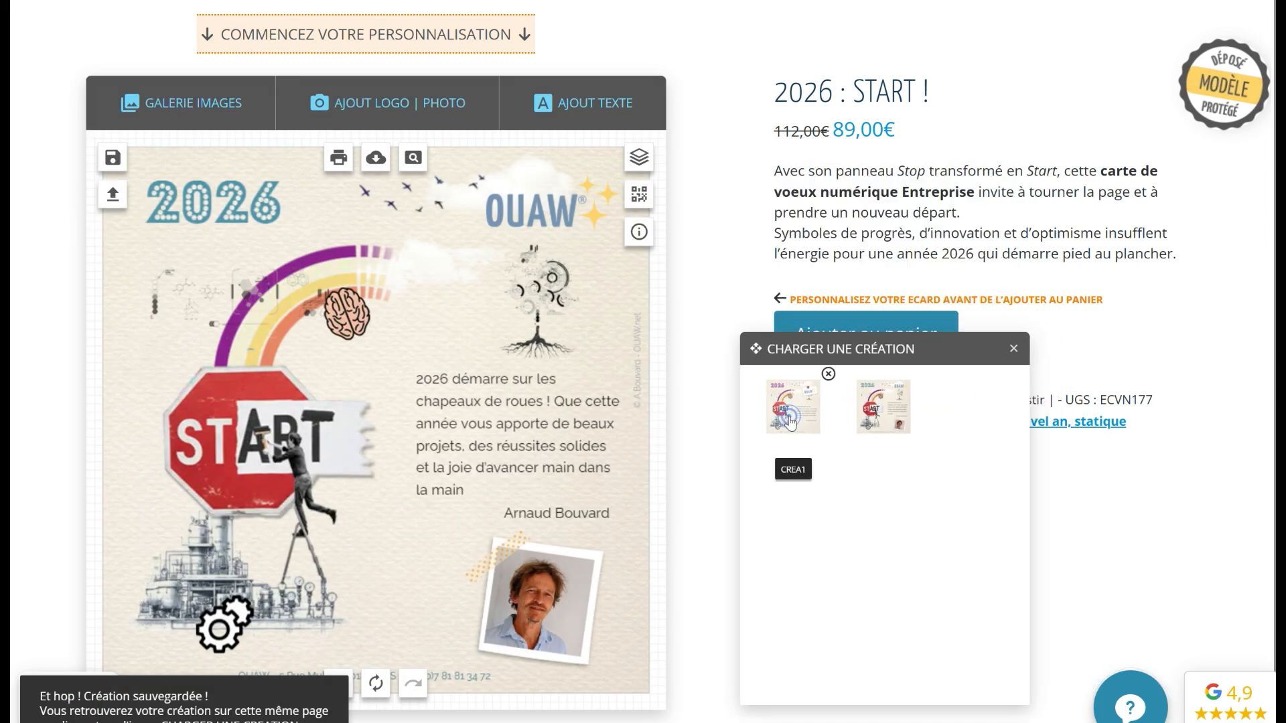
{"action": "left_click", "coordinate": [793, 406]}
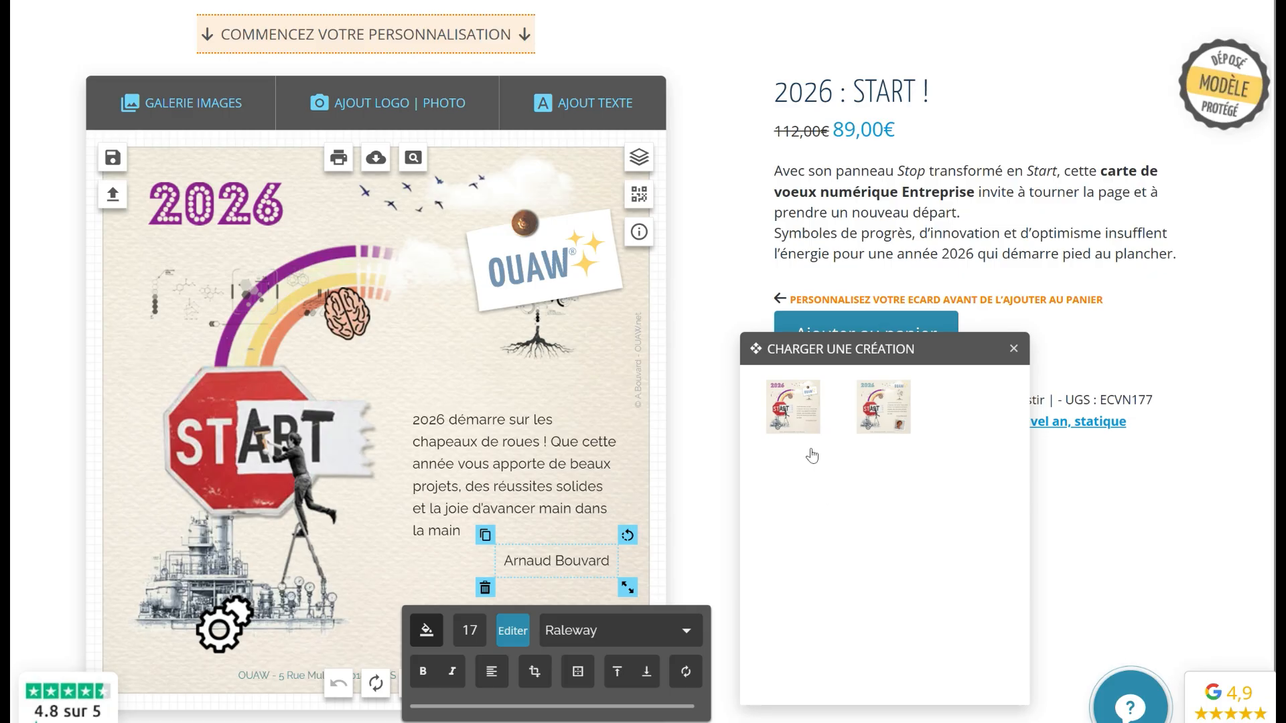
{"action": "left_click", "coordinate": [884, 406]}
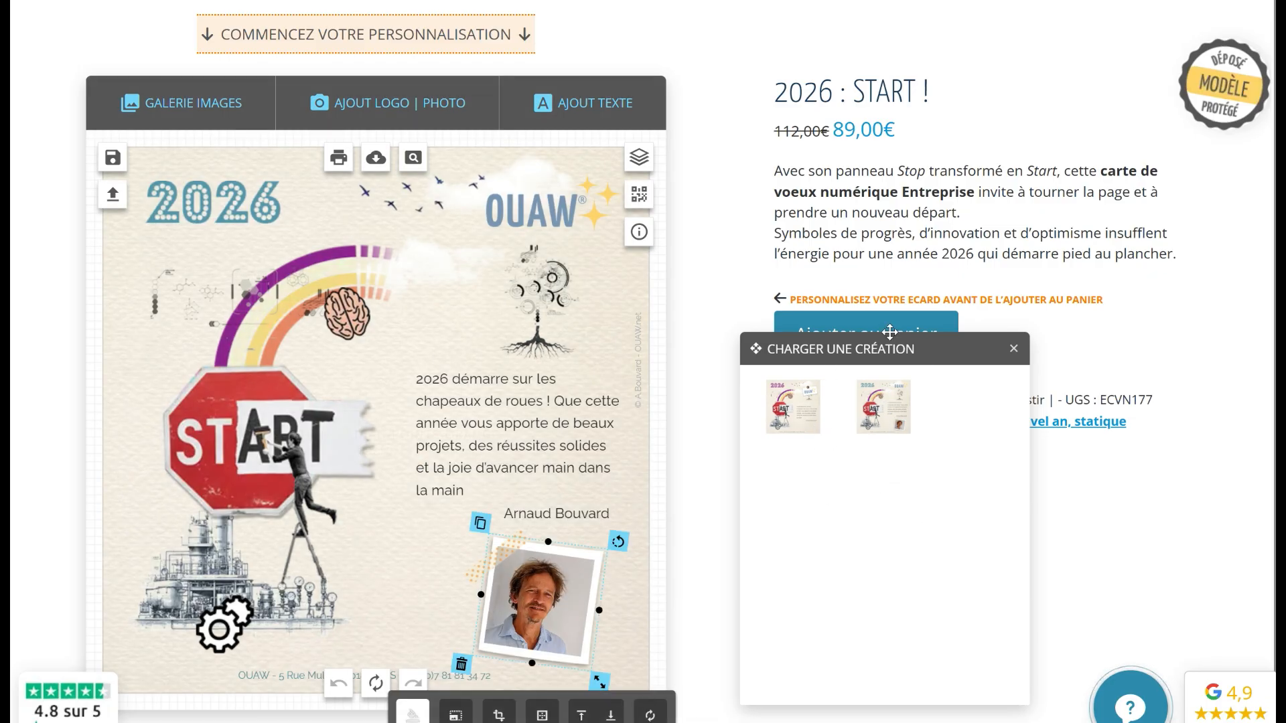
{"action": "left_click_drag", "start_coordinate": [898, 349], "coordinate": [884, 331]}
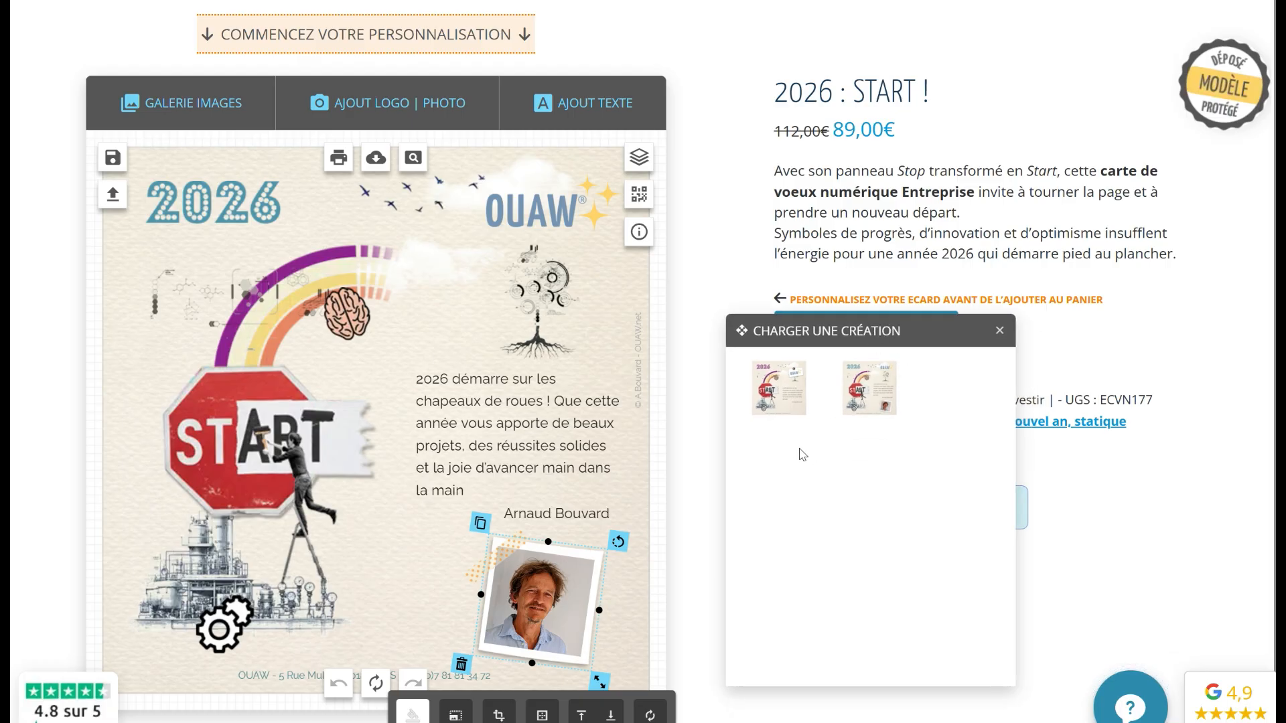
{"action": "left_click", "coordinate": [778, 390]}
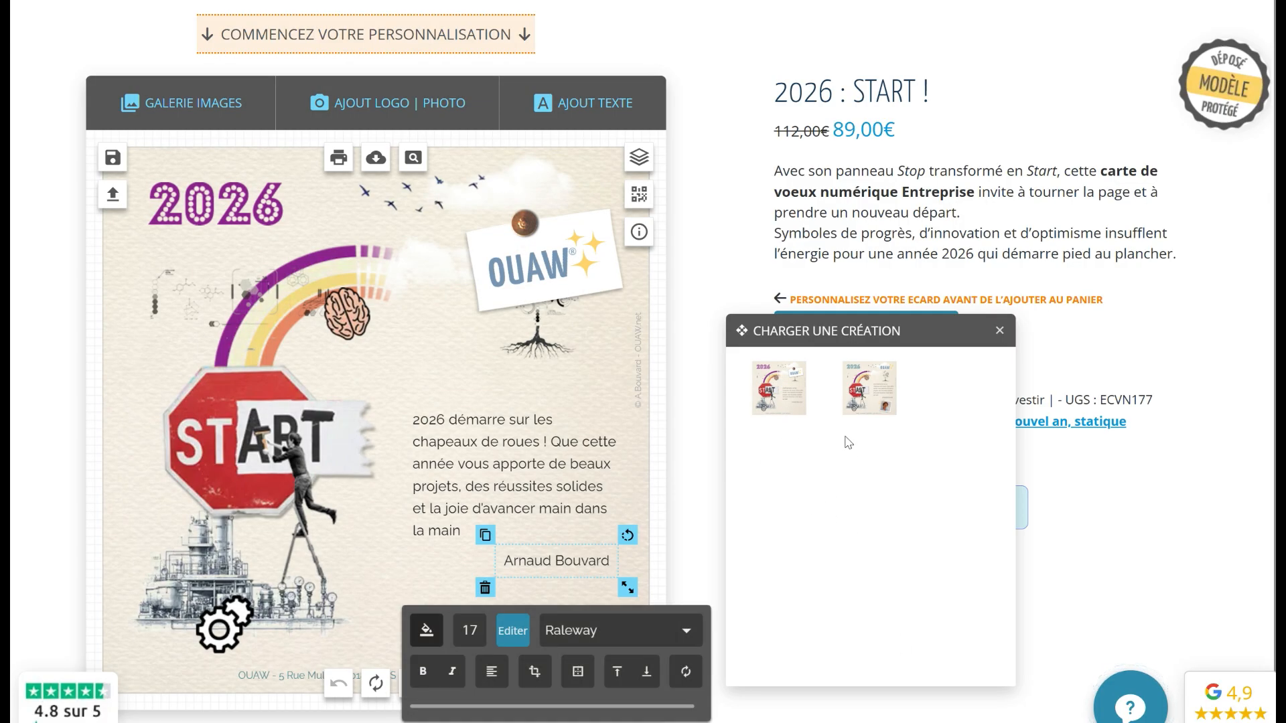
{"action": "left_click", "coordinate": [870, 395]}
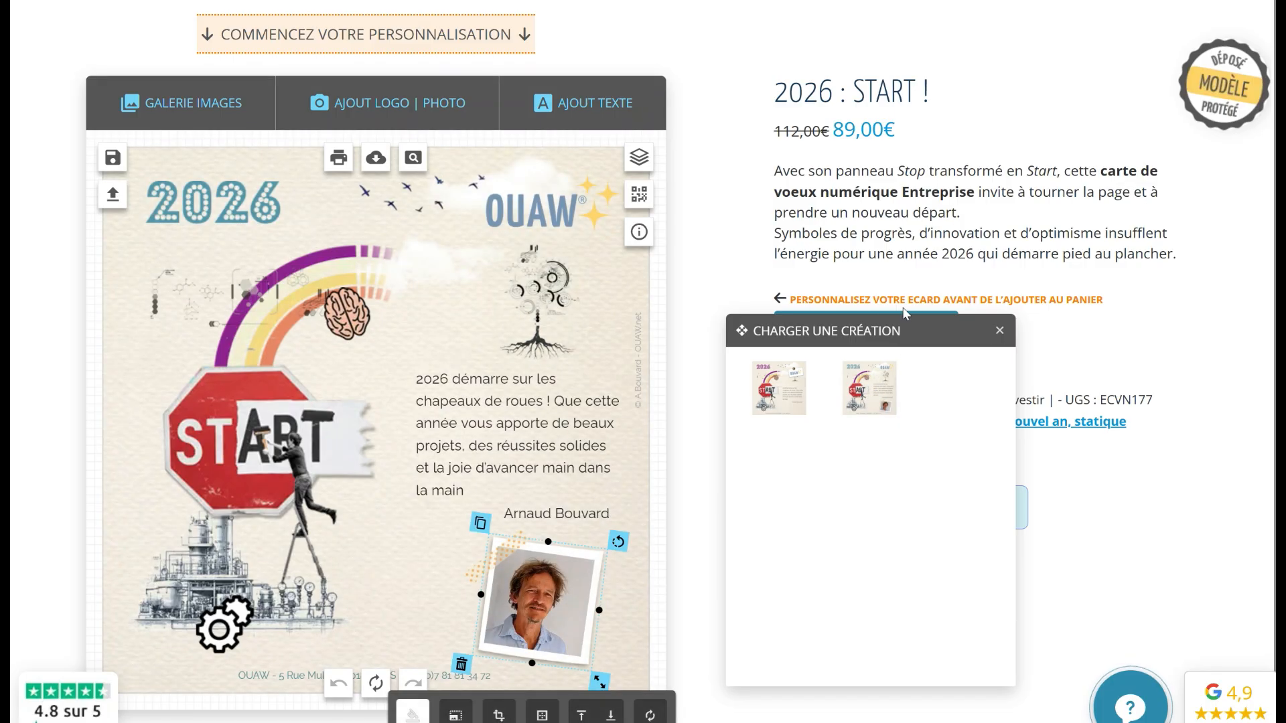
{"action": "left_click", "coordinate": [1042, 481]}
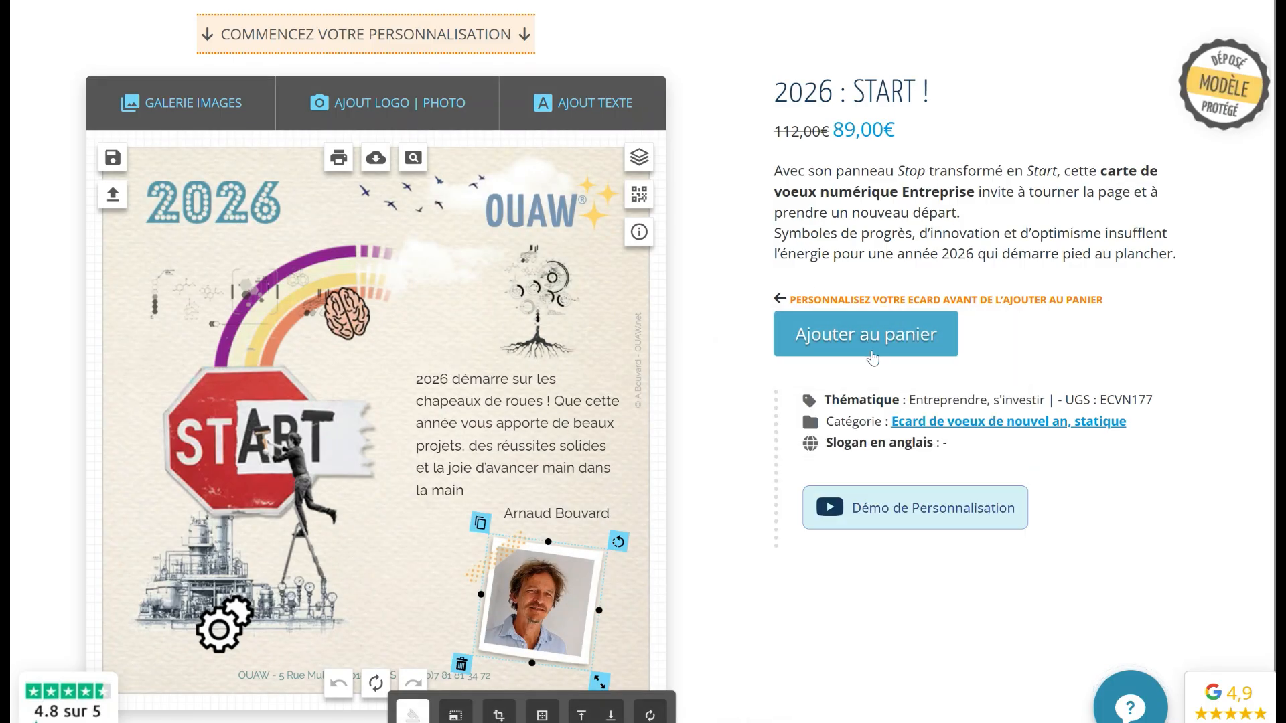